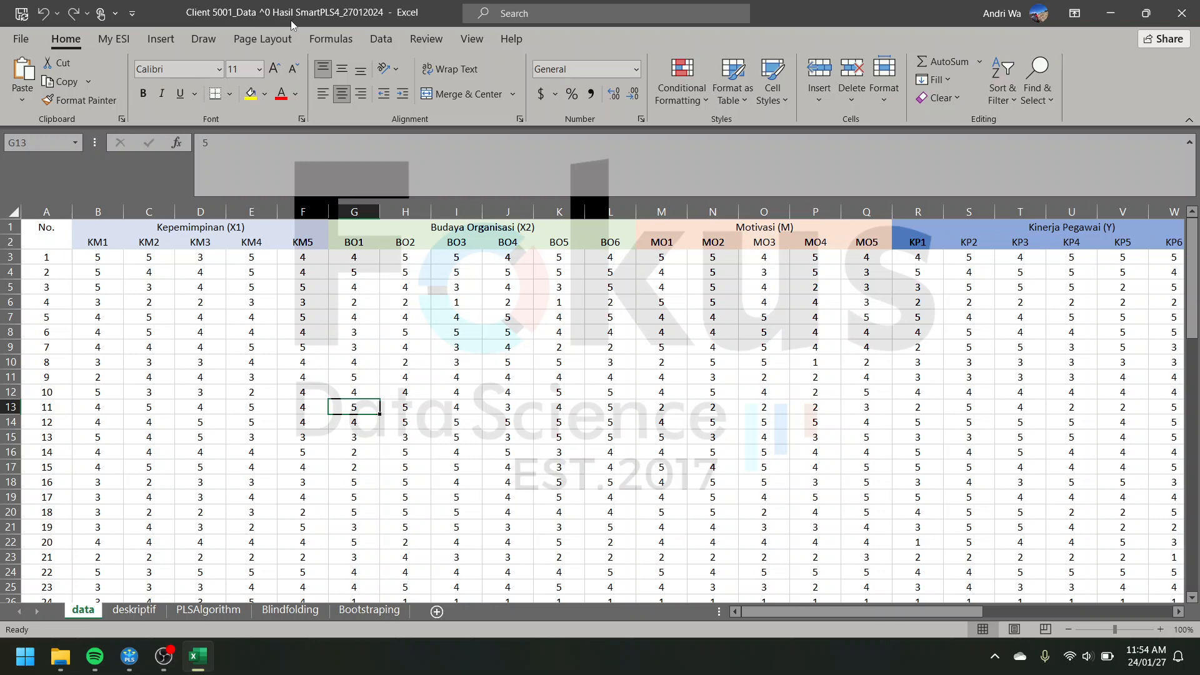
Examine the indicator codes and respondent scores on the data sheet.
click(253, 302)
click(97, 242)
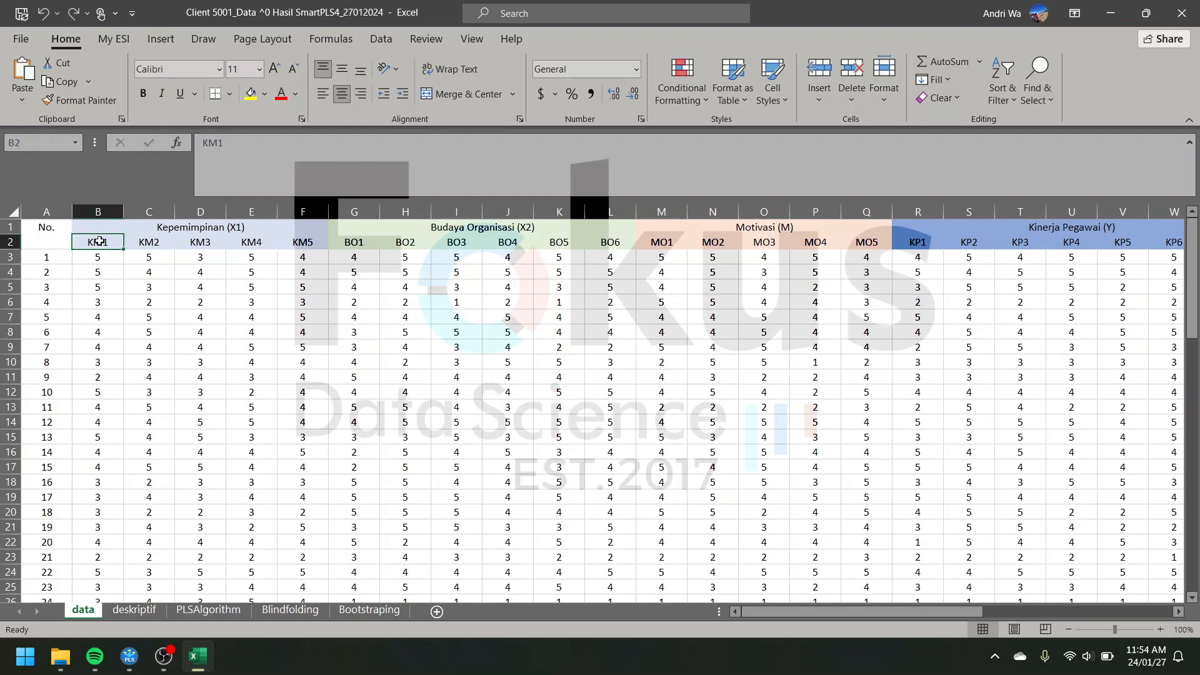
click(383, 452)
scroll(384, 451, down, 14)
scroll(384, 452, up, 14)
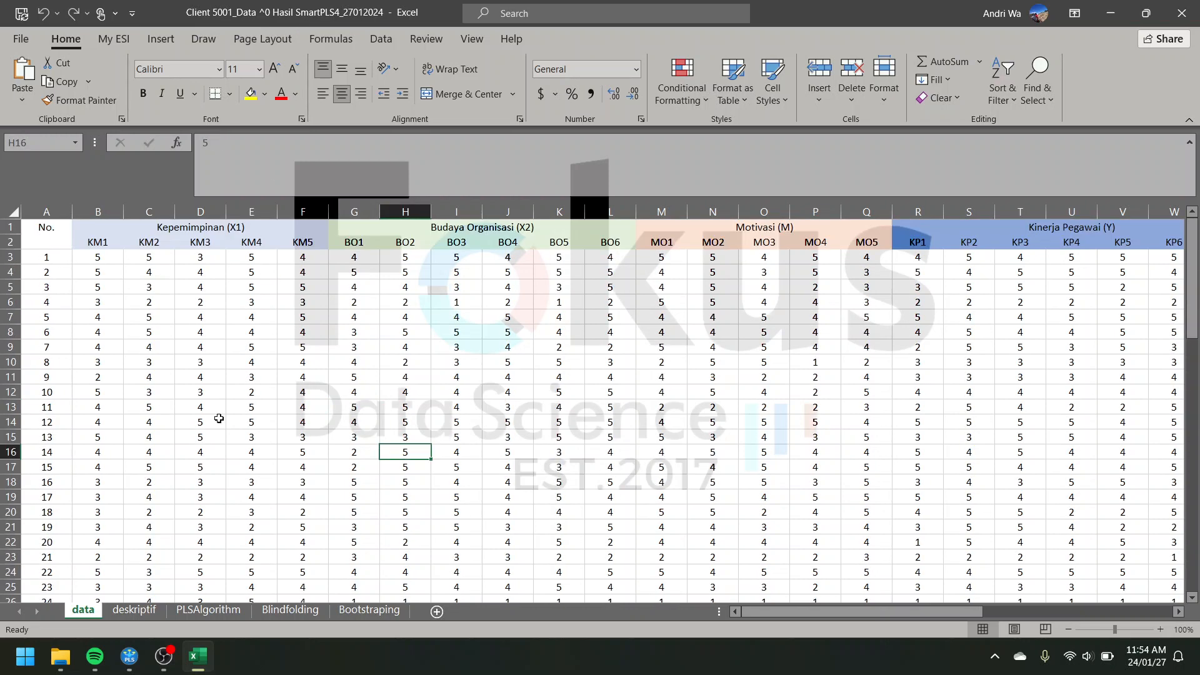
click(199, 363)
click(107, 244)
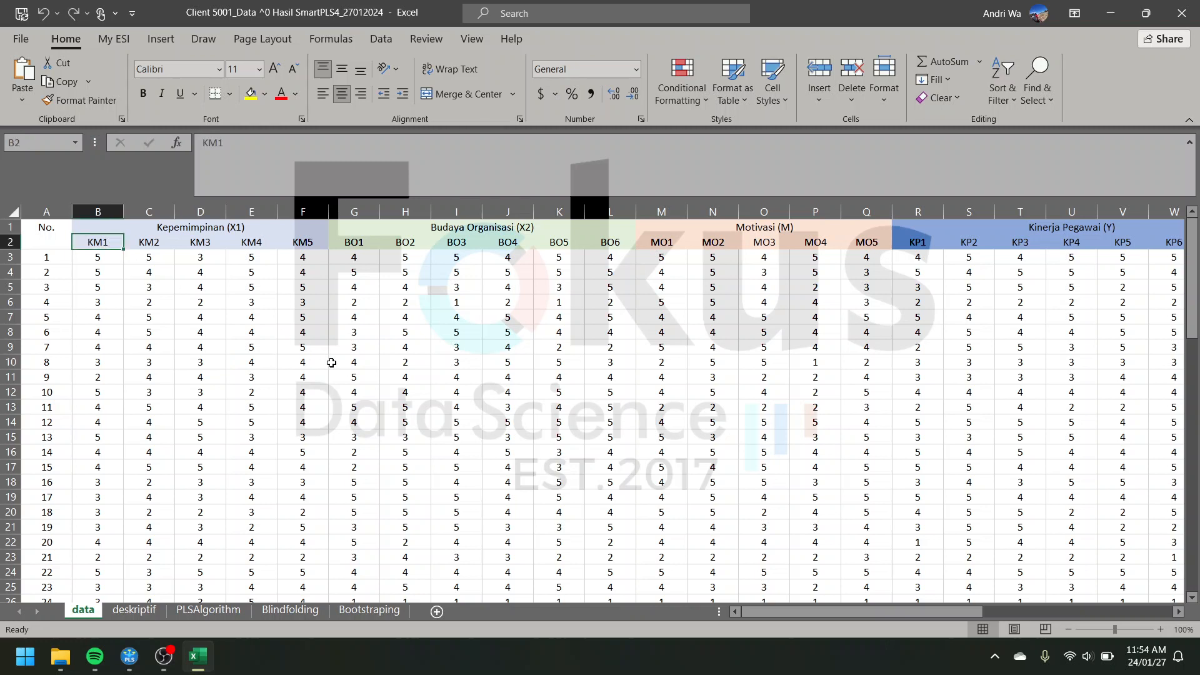
Copy the indicator headers and all respondent scores in B2:X77 of the data sheet.
click(284, 526)
click(99, 255)
click(97, 243)
scroll(571, 375, right, 6)
scroll(576, 456, down, 15)
scroll(606, 510, down, 5)
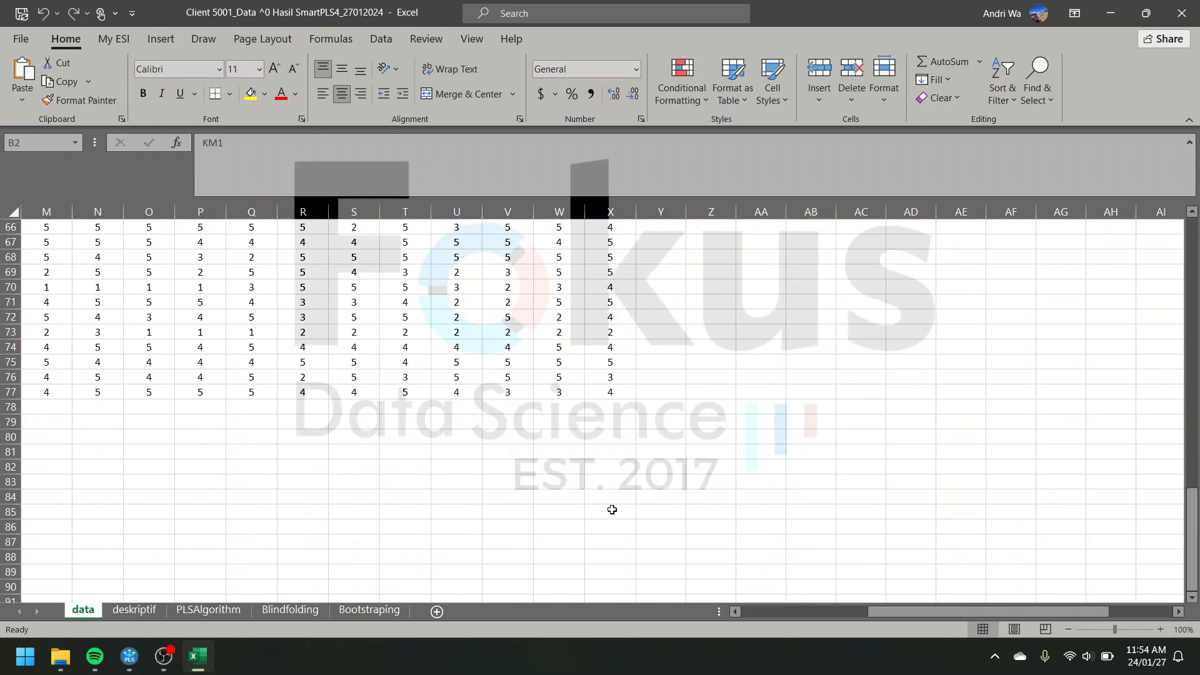
shift+click(604, 391)
key(ctrl+c)
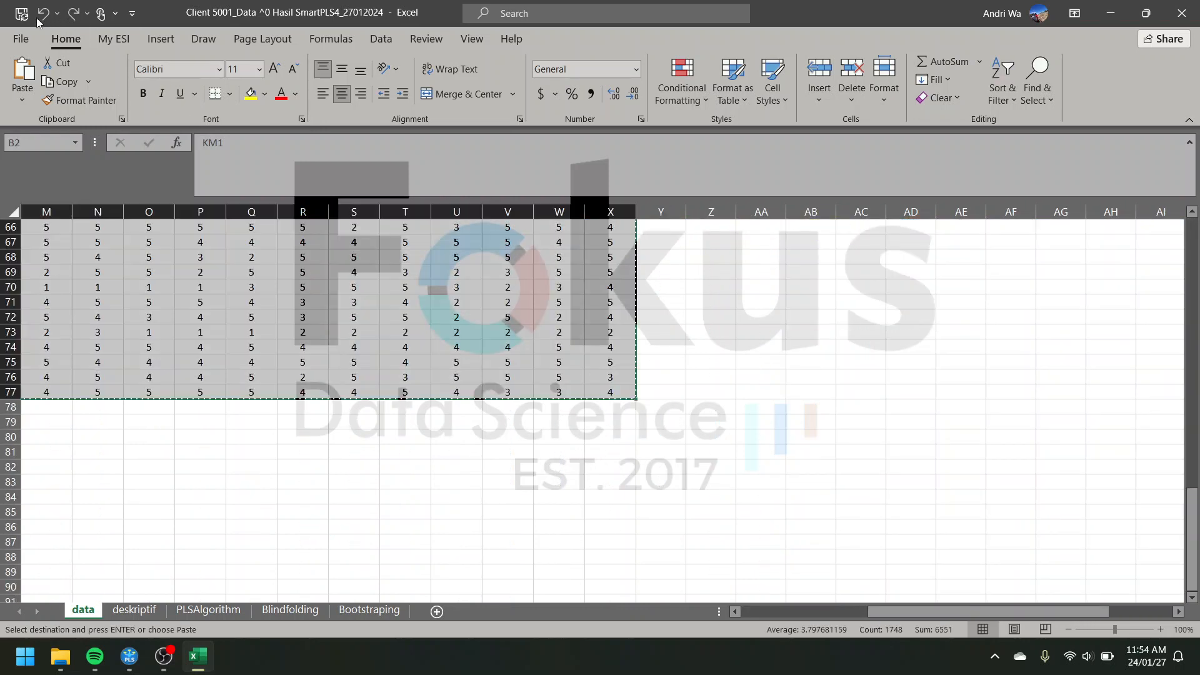
Create a blank workbook and paste the copied data as values starting at cell A1.
click(19, 40)
click(210, 165)
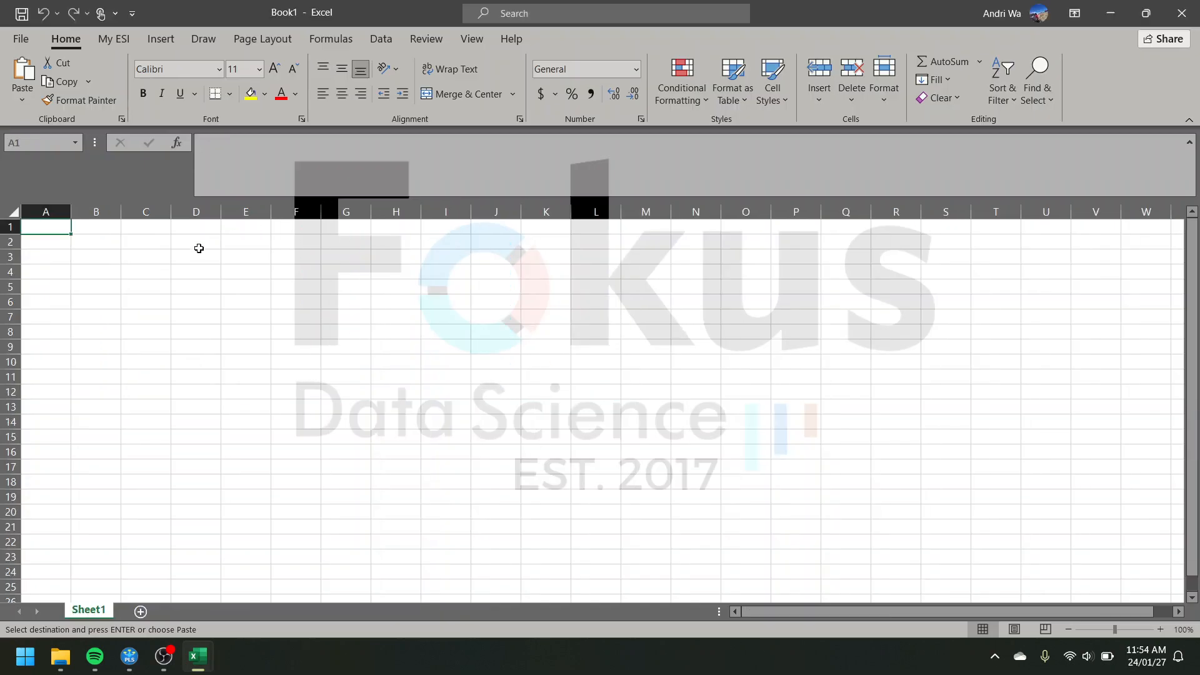
right_click(36, 226)
click(97, 289)
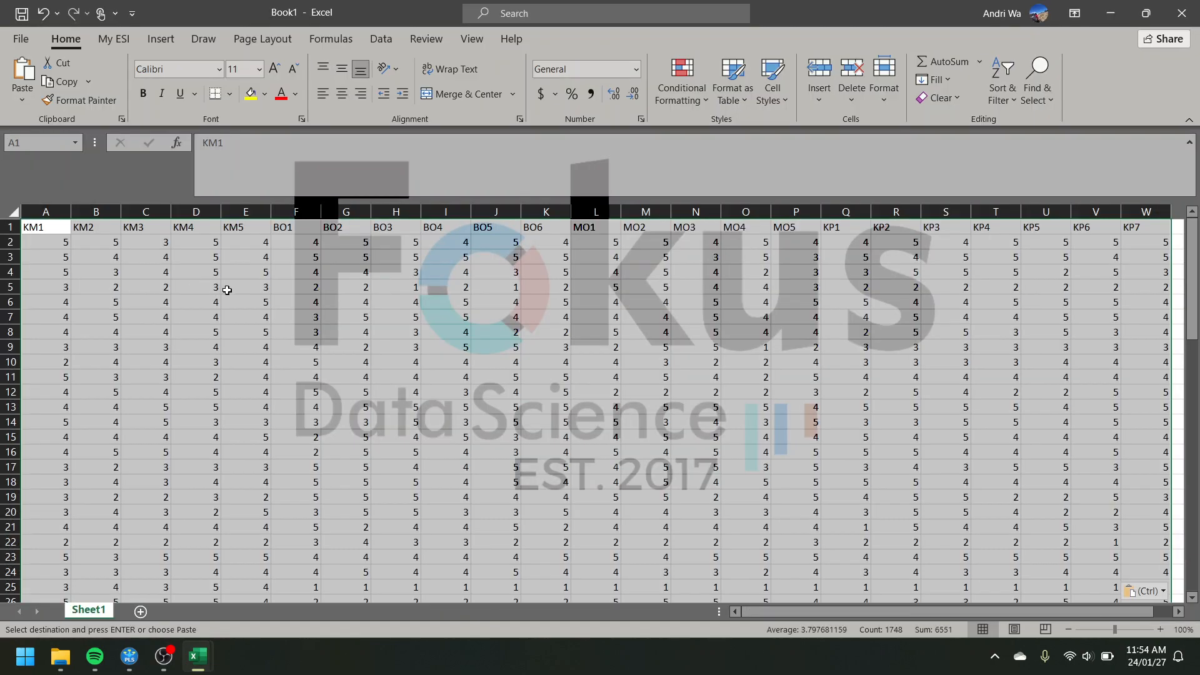
Try to save the new workbook in the client's SmartPLS4+_800k folder as Contoh in CSV UTF-8 (Comma delimited) format.
click(20, 39)
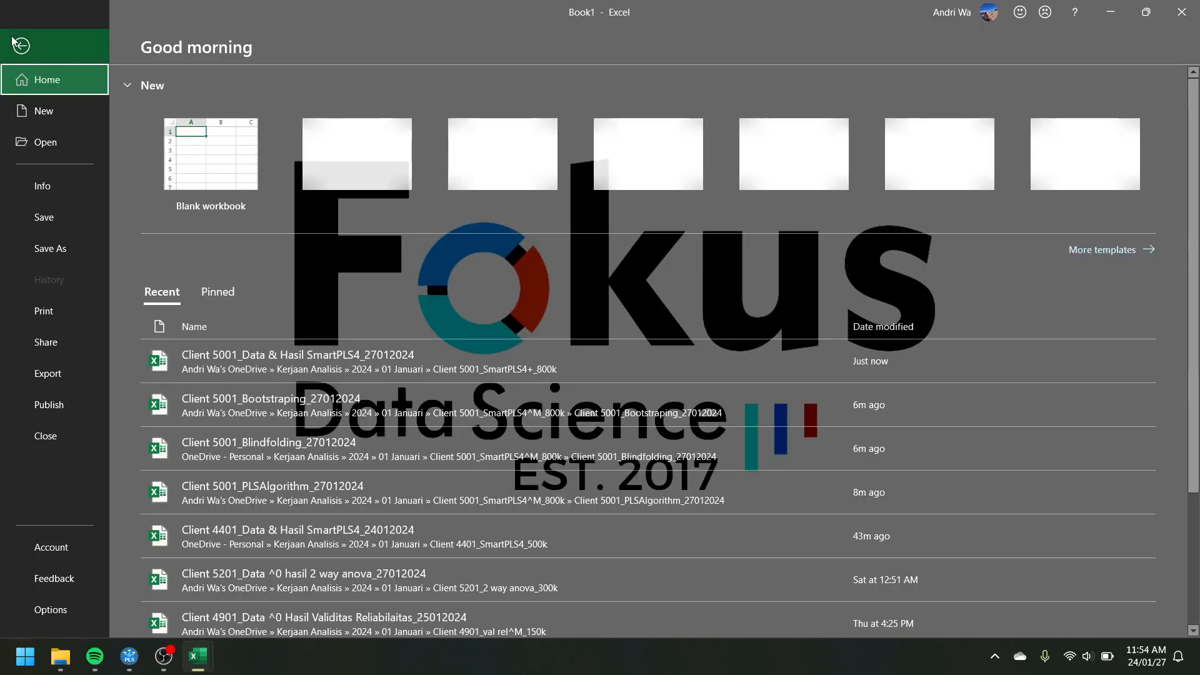
click(88, 250)
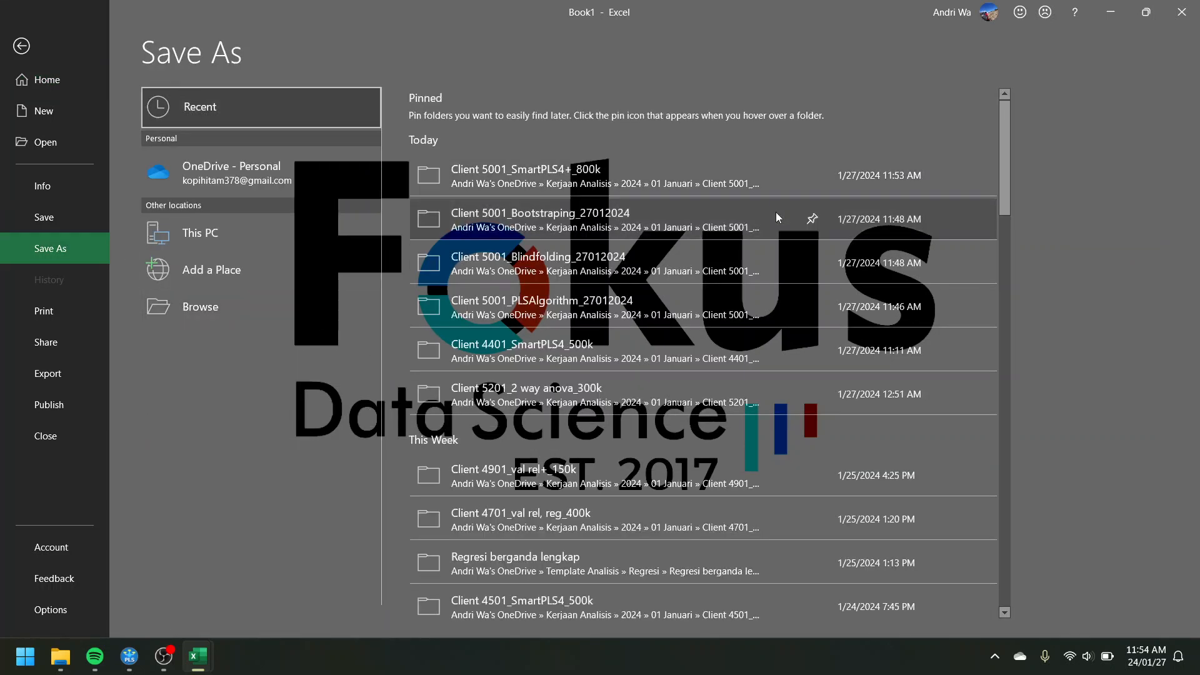
click(776, 161)
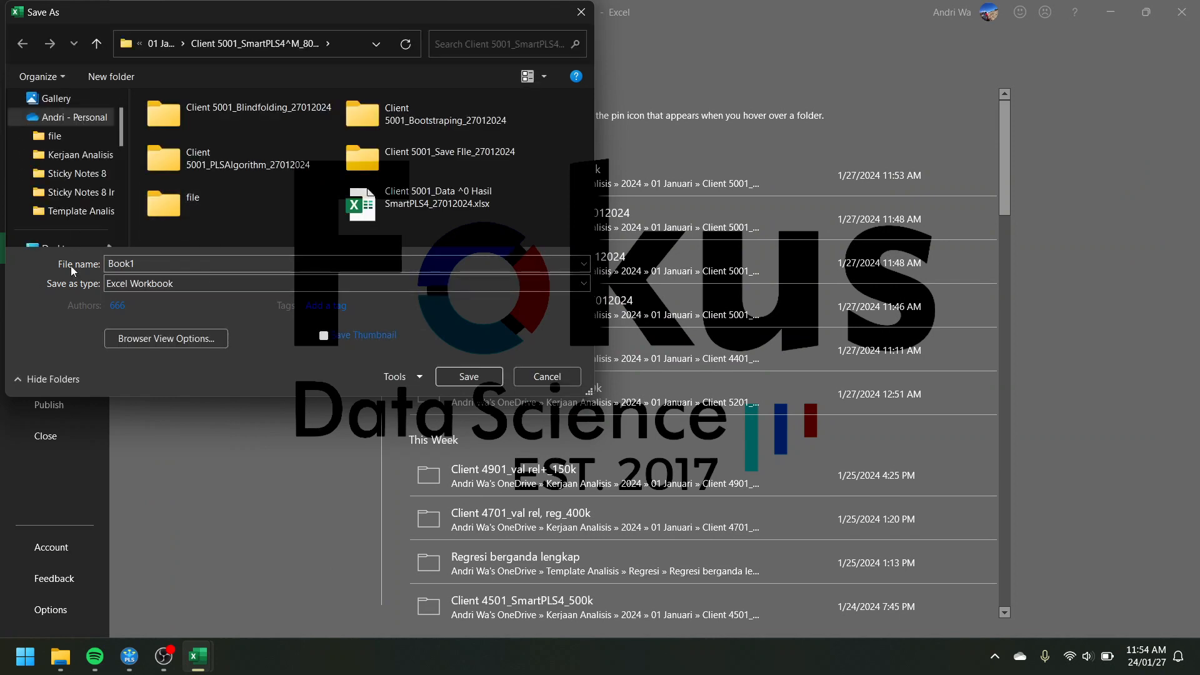
key(BackSpace)
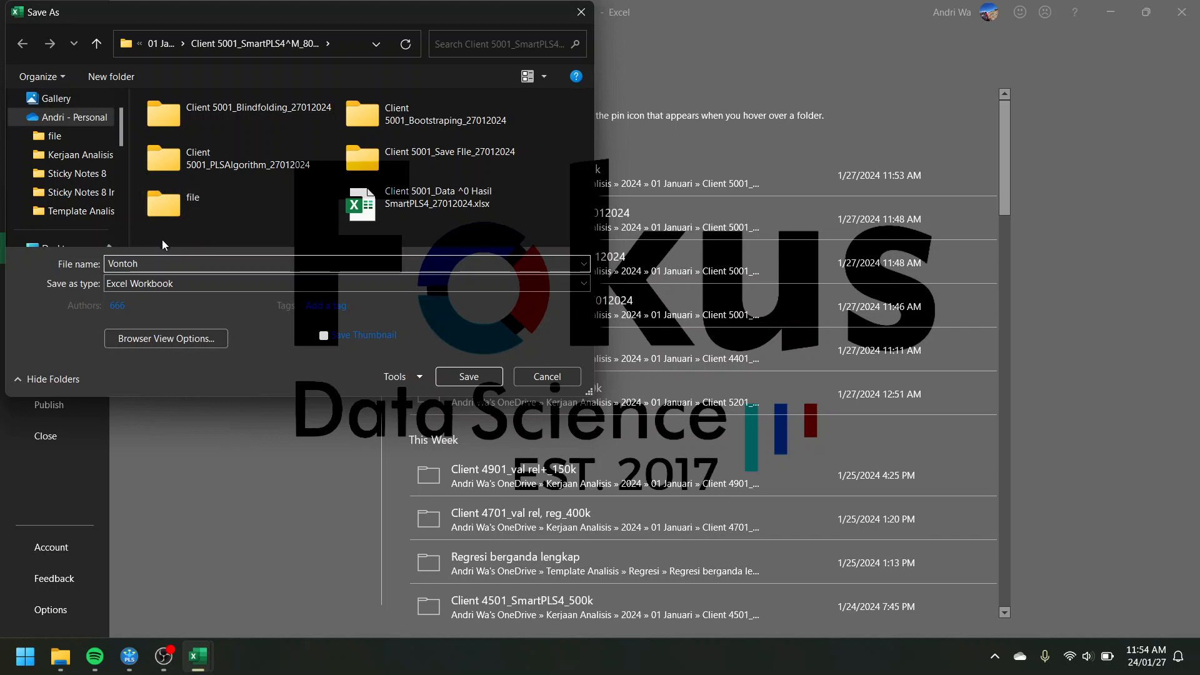
text(Contoh)
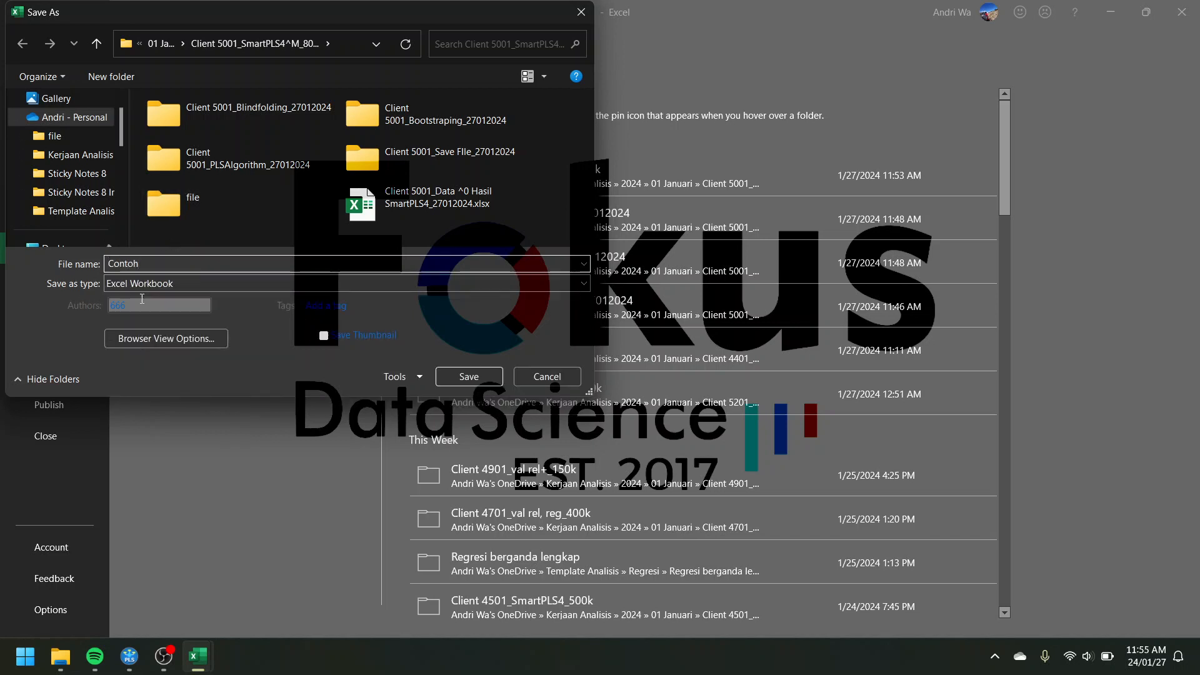
click(155, 285)
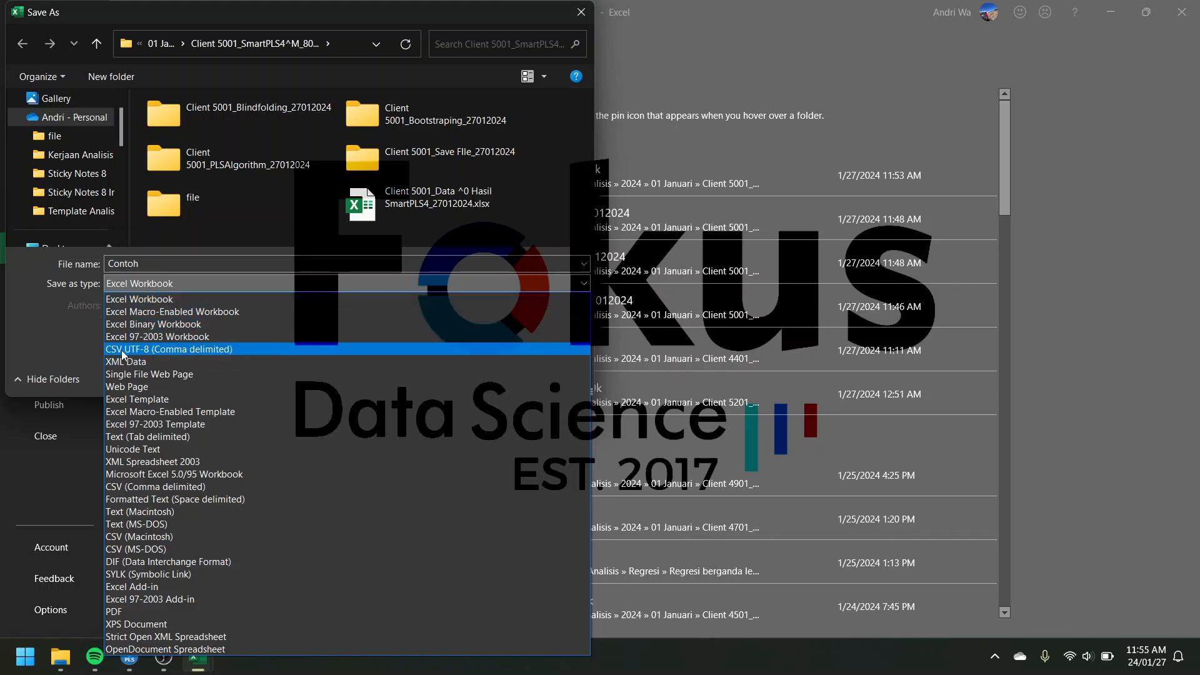
click(141, 350)
click(494, 344)
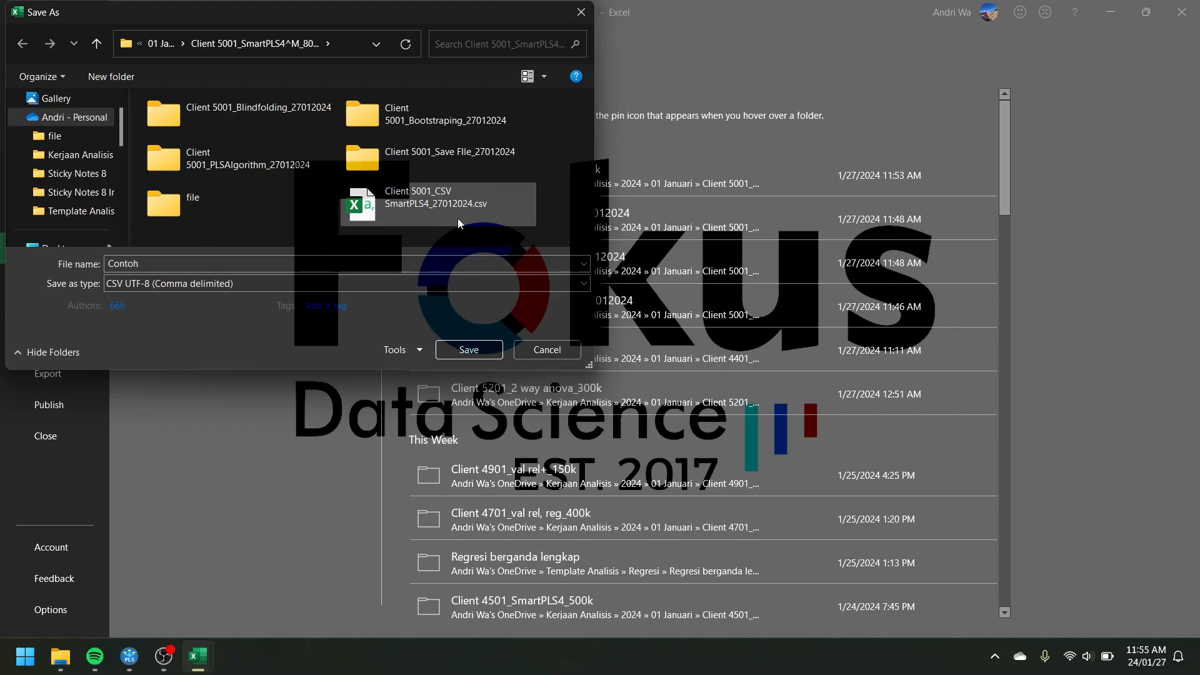
click(545, 350)
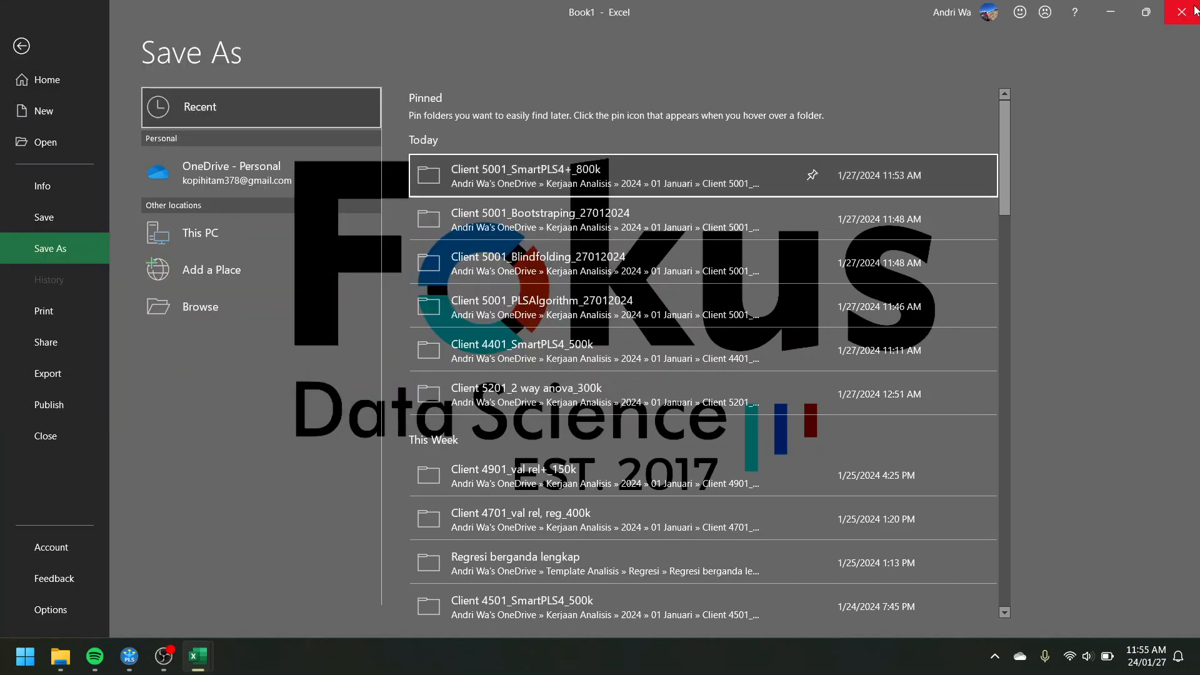
Close the new workbook without saving it and return to the header rows of the original data sheet.
click(1194, 9)
click(688, 413)
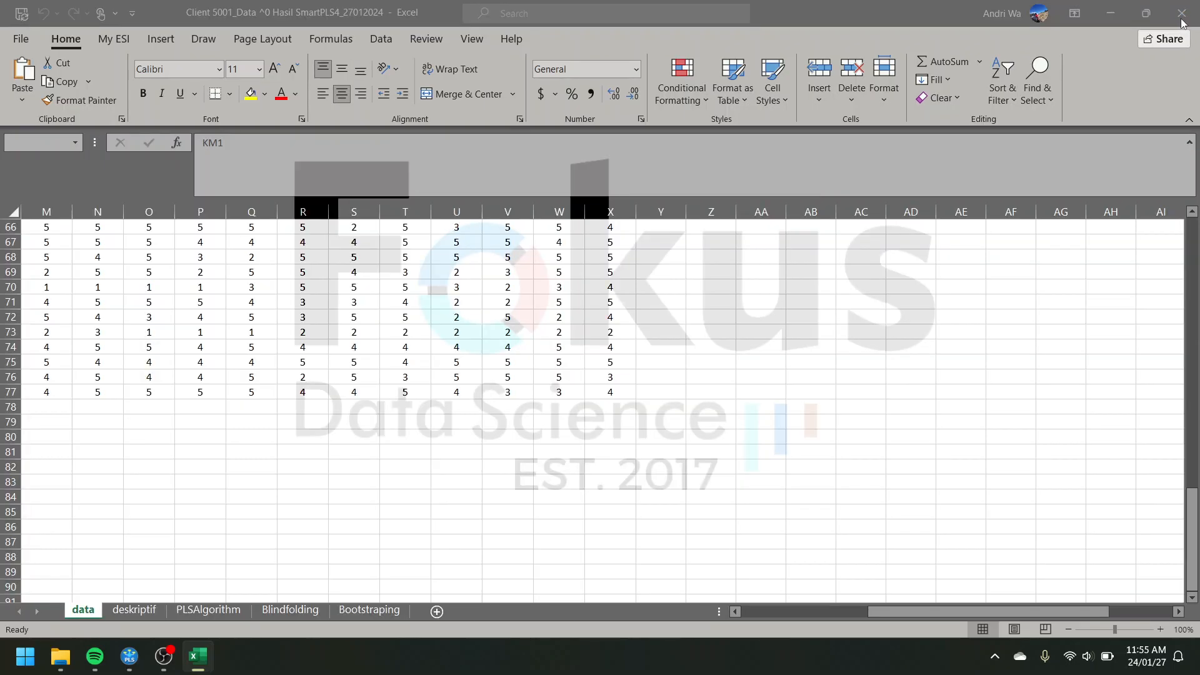
click(710, 425)
scroll(712, 412, up, 20)
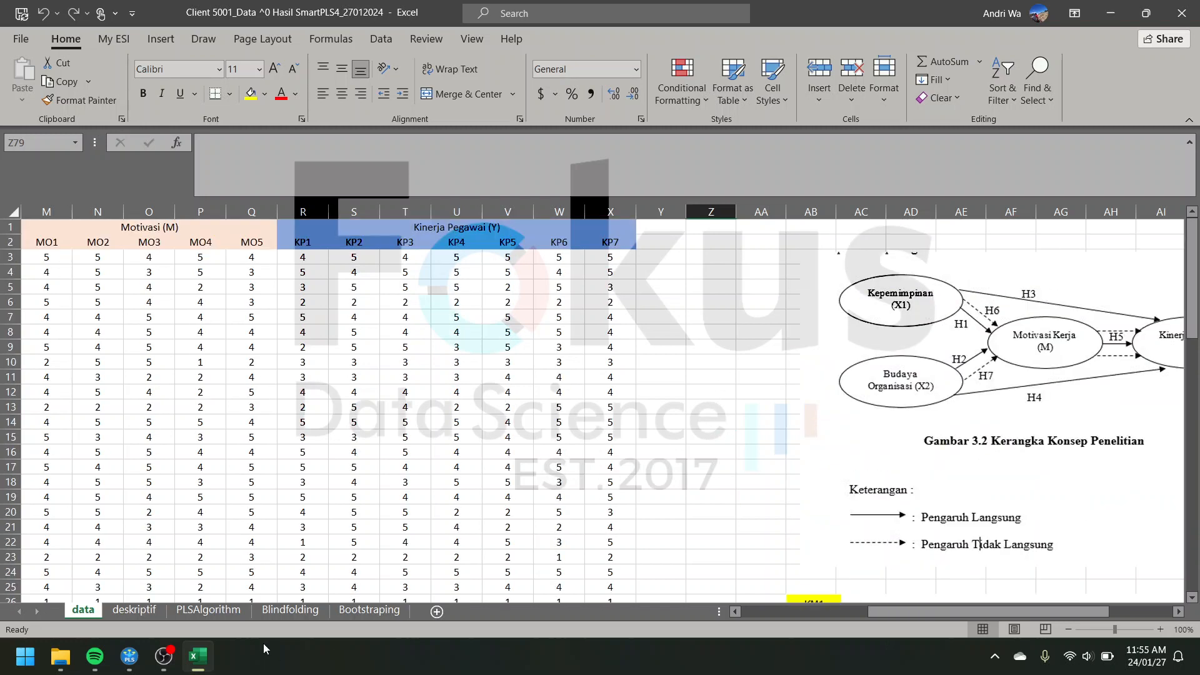
Switch to SmartPLS 4 and create a new project named Contoh.
click(133, 654)
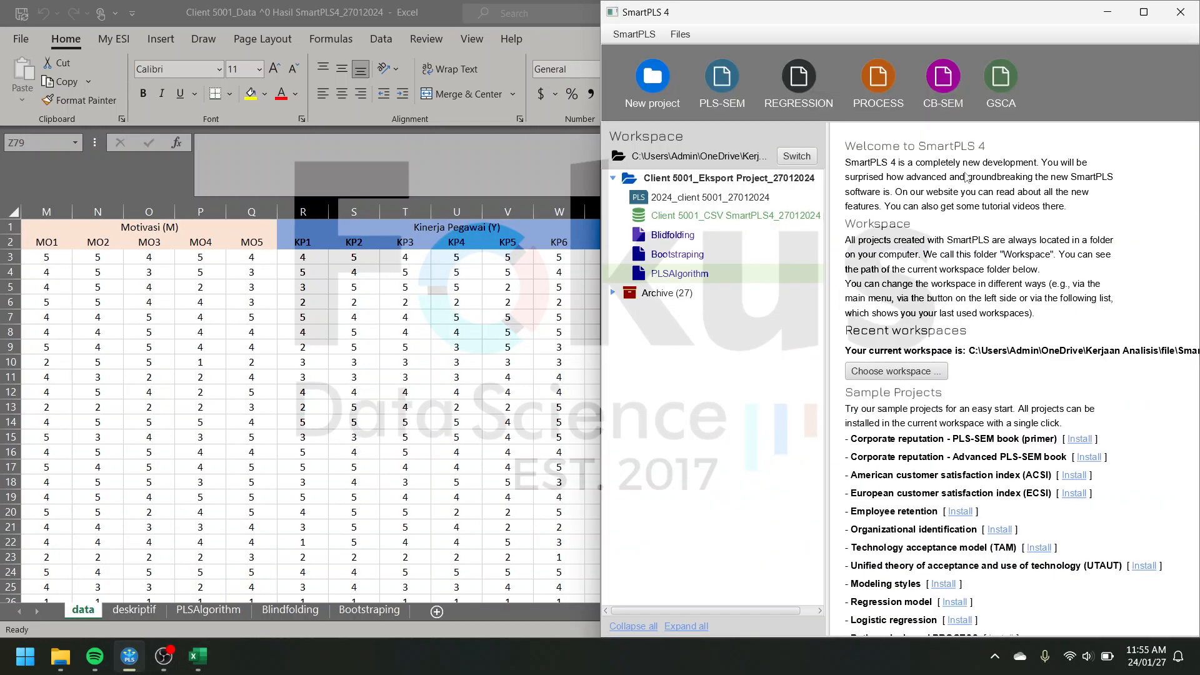
click(1144, 12)
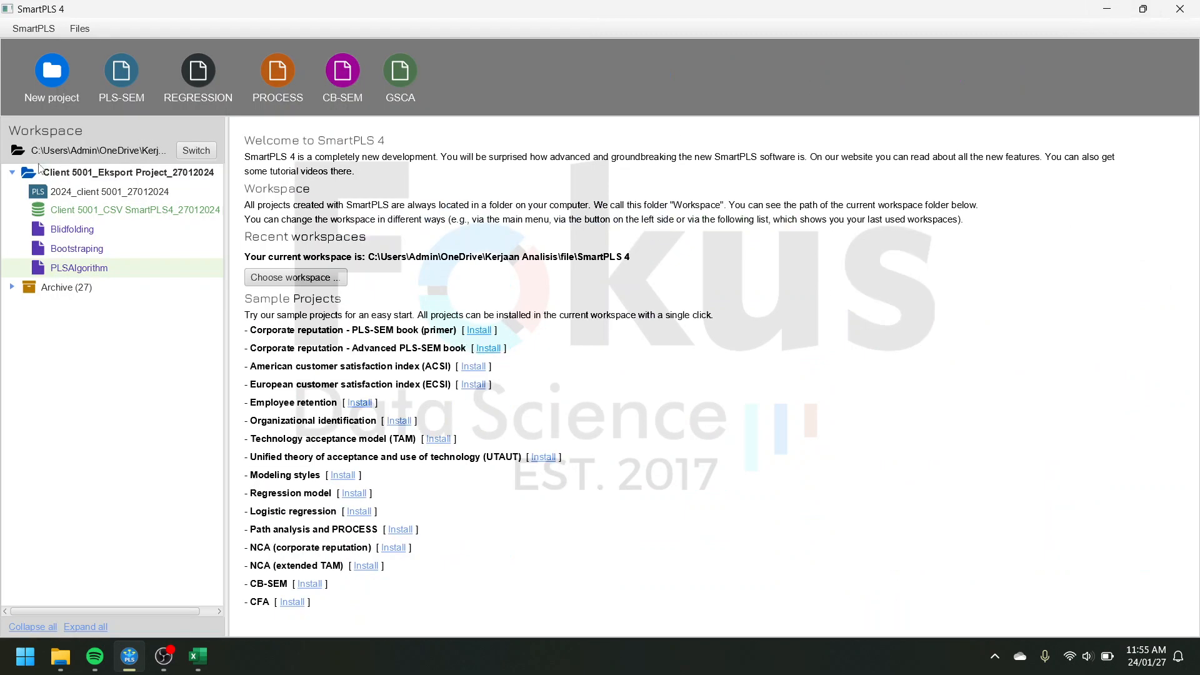
click(12, 173)
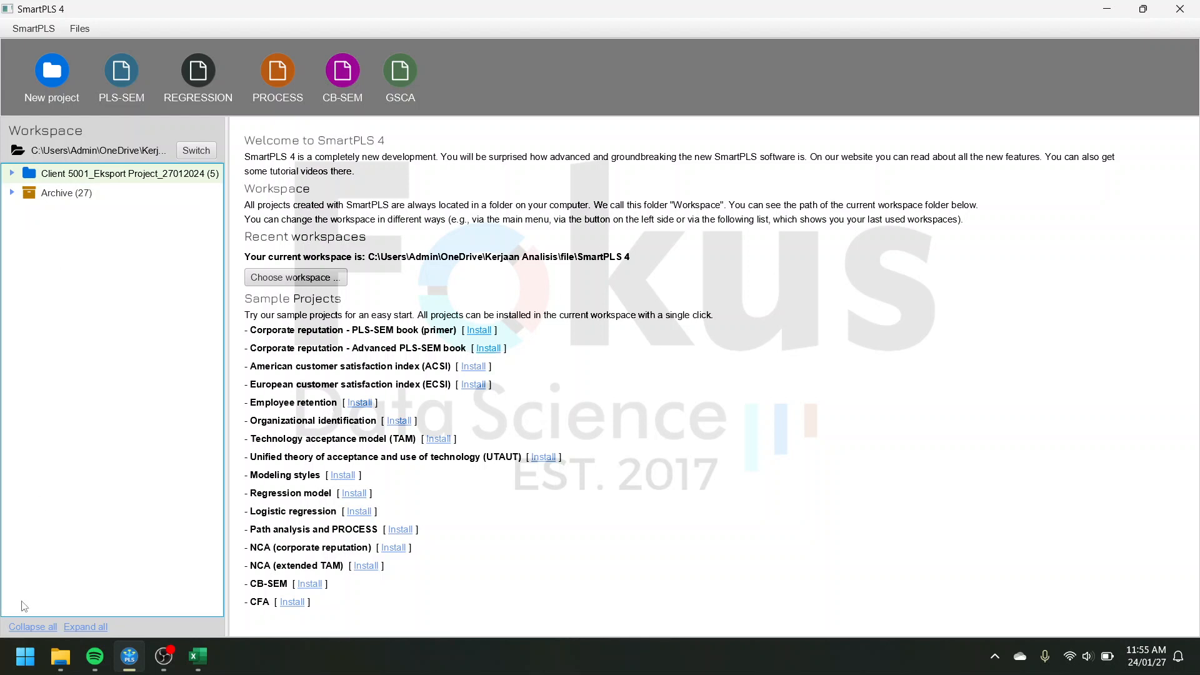
click(63, 78)
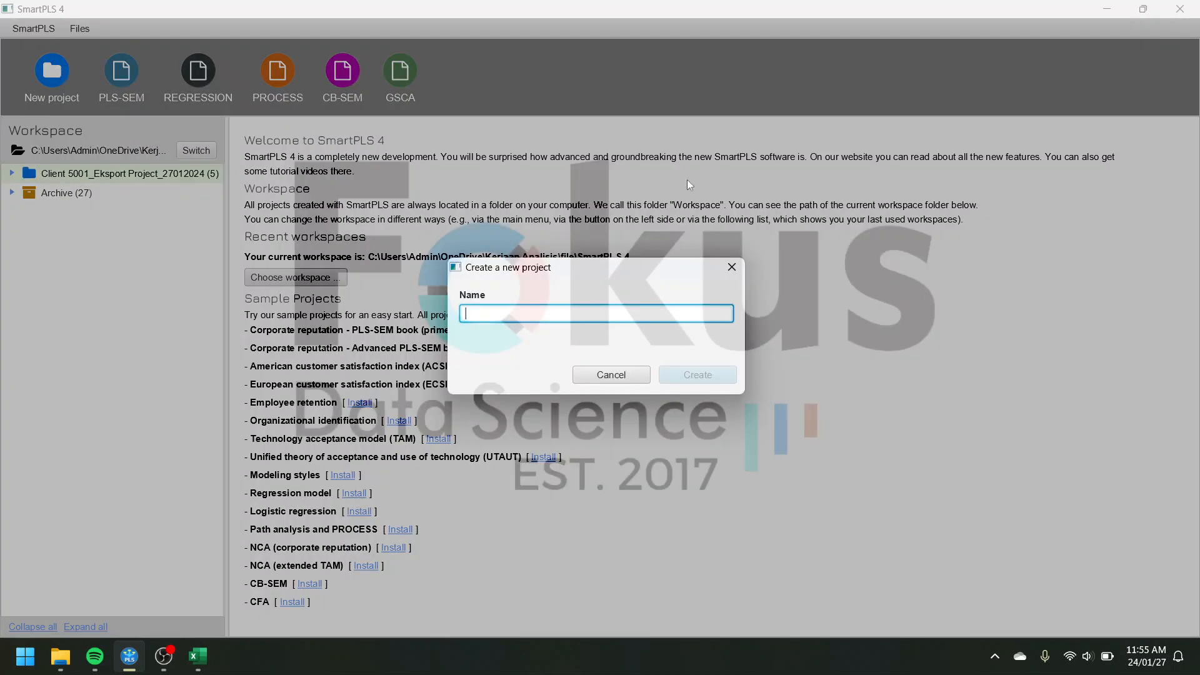
text(Contoh)
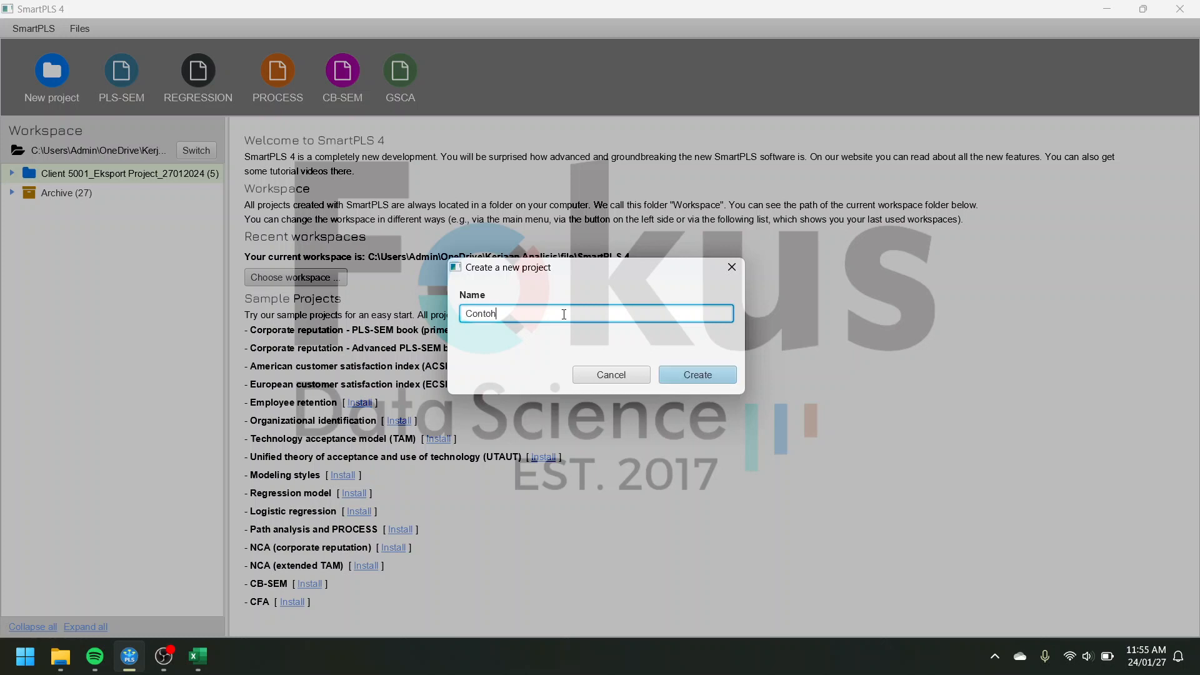
click(701, 375)
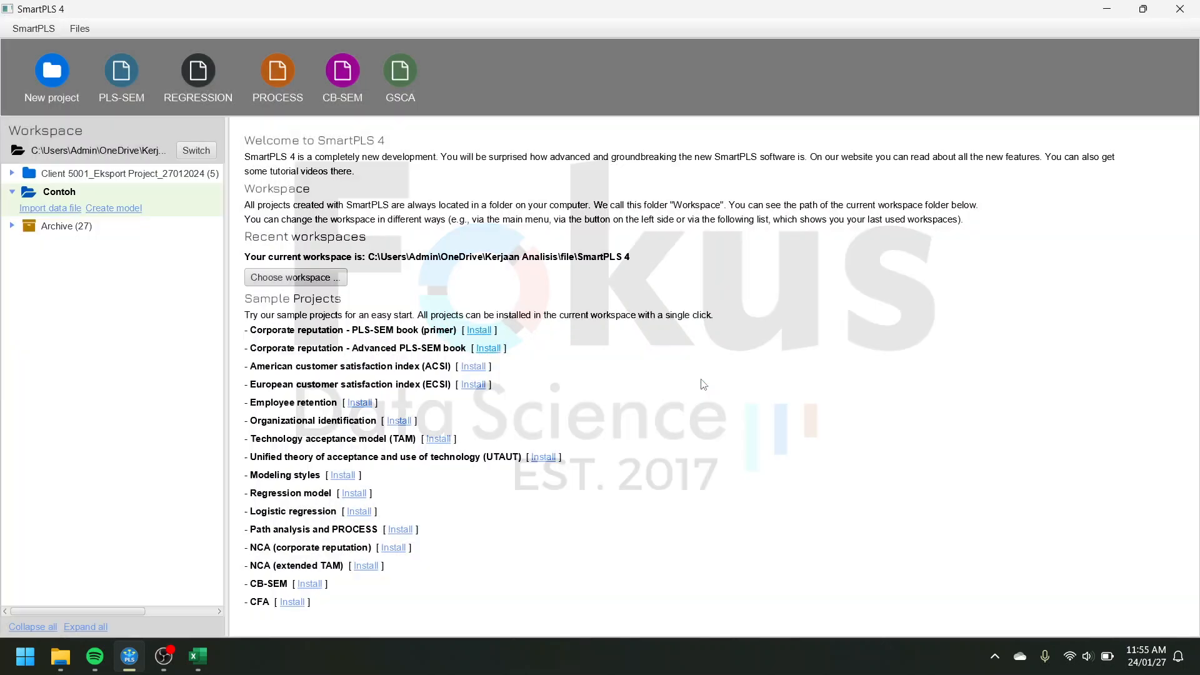
Import the client's CSV SmartPLS4_27012024 file from the SmartPLS4+_800k folder into the Contoh project, then return to the workspace.
click(58, 211)
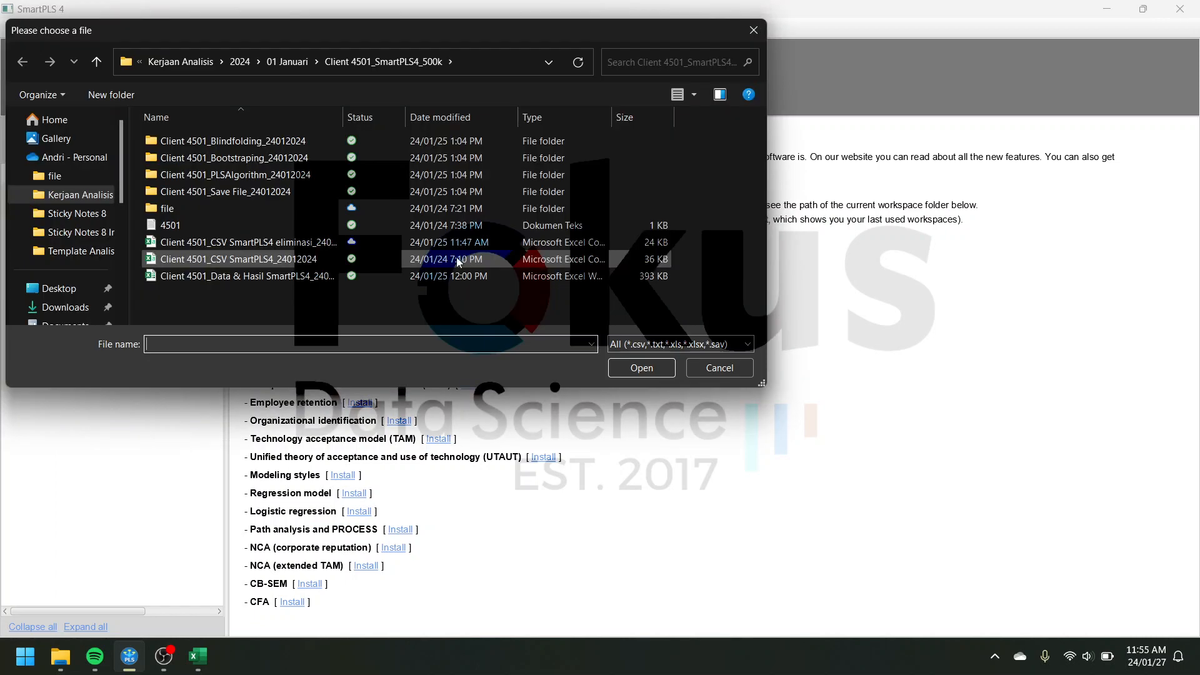
click(96, 61)
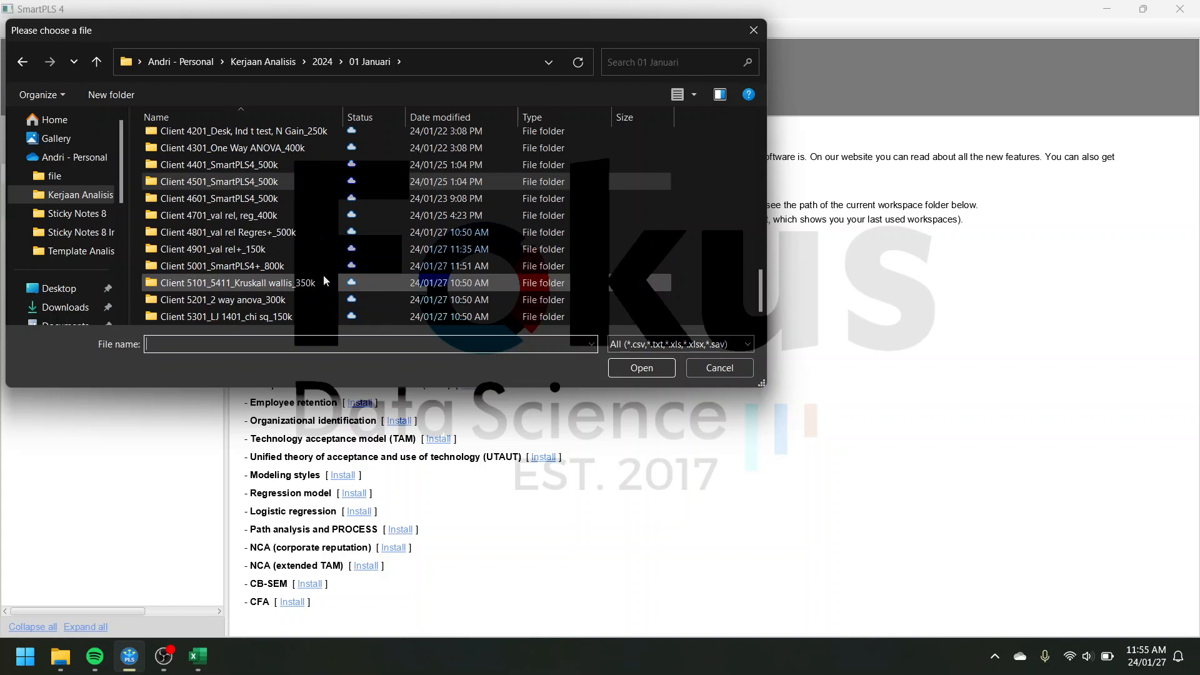
double_click(325, 265)
click(313, 242)
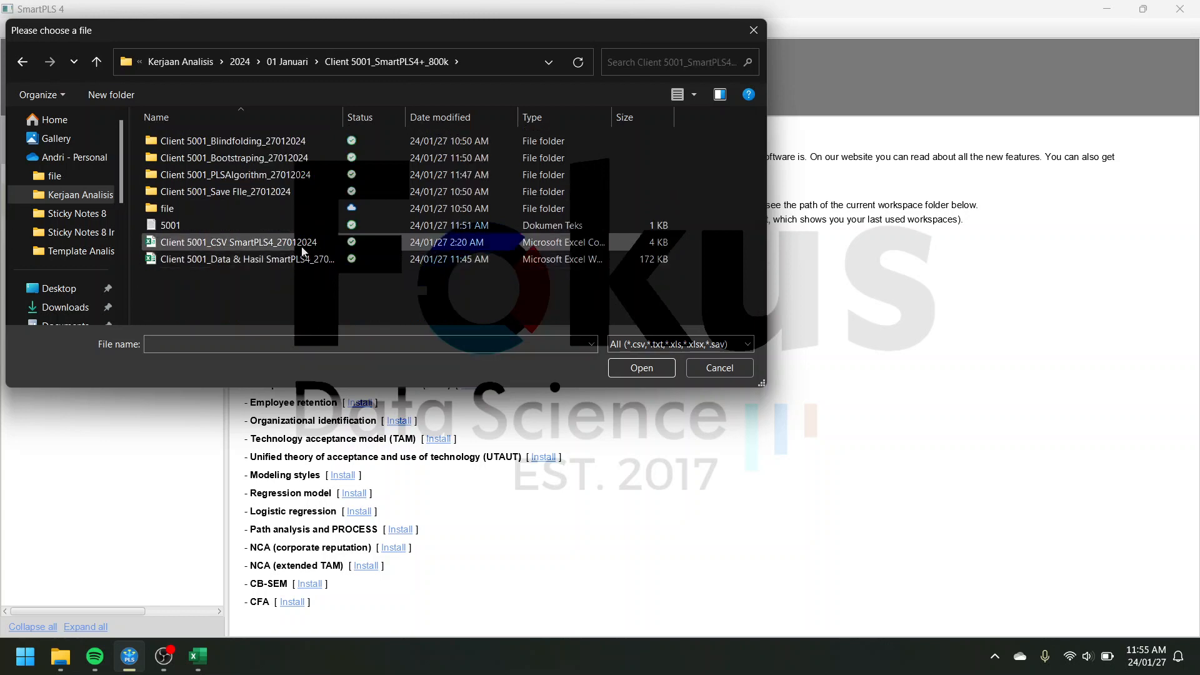
click(639, 369)
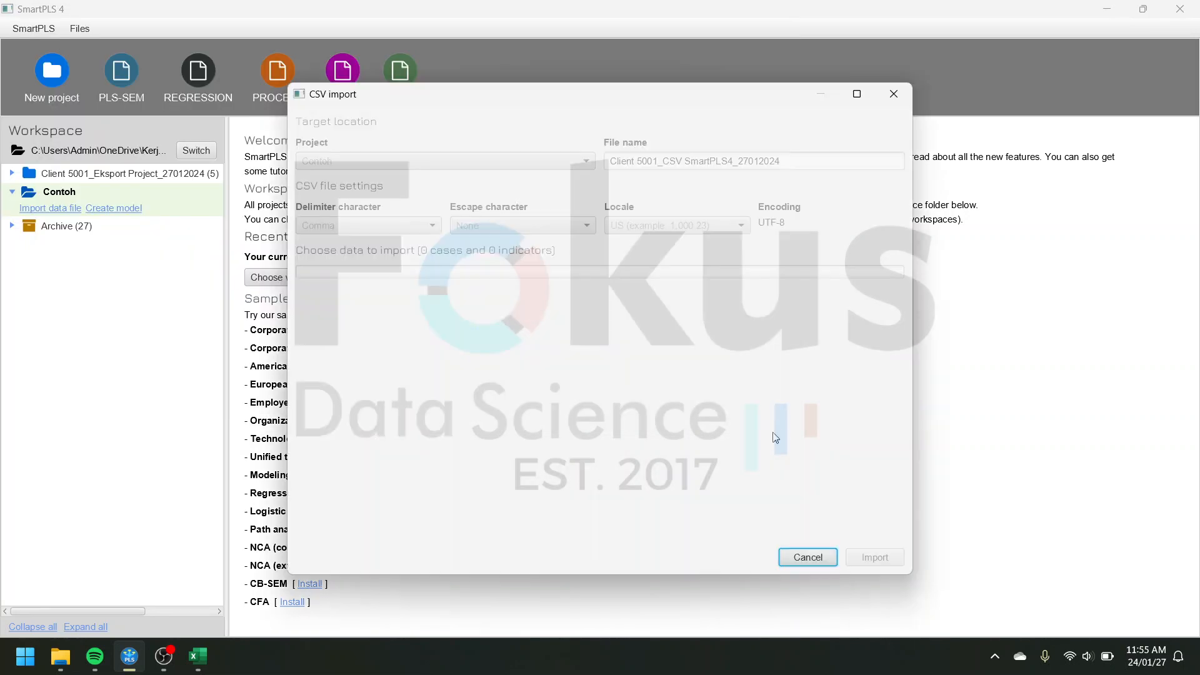
click(873, 556)
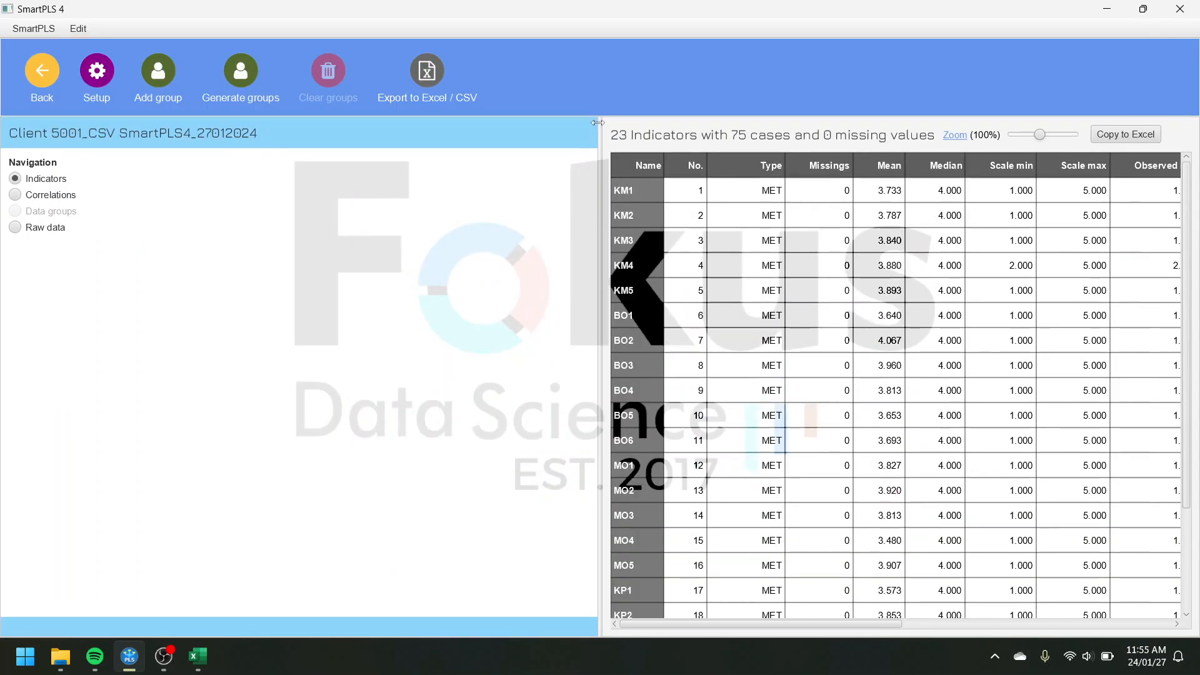
drag(599, 123, 150, 123)
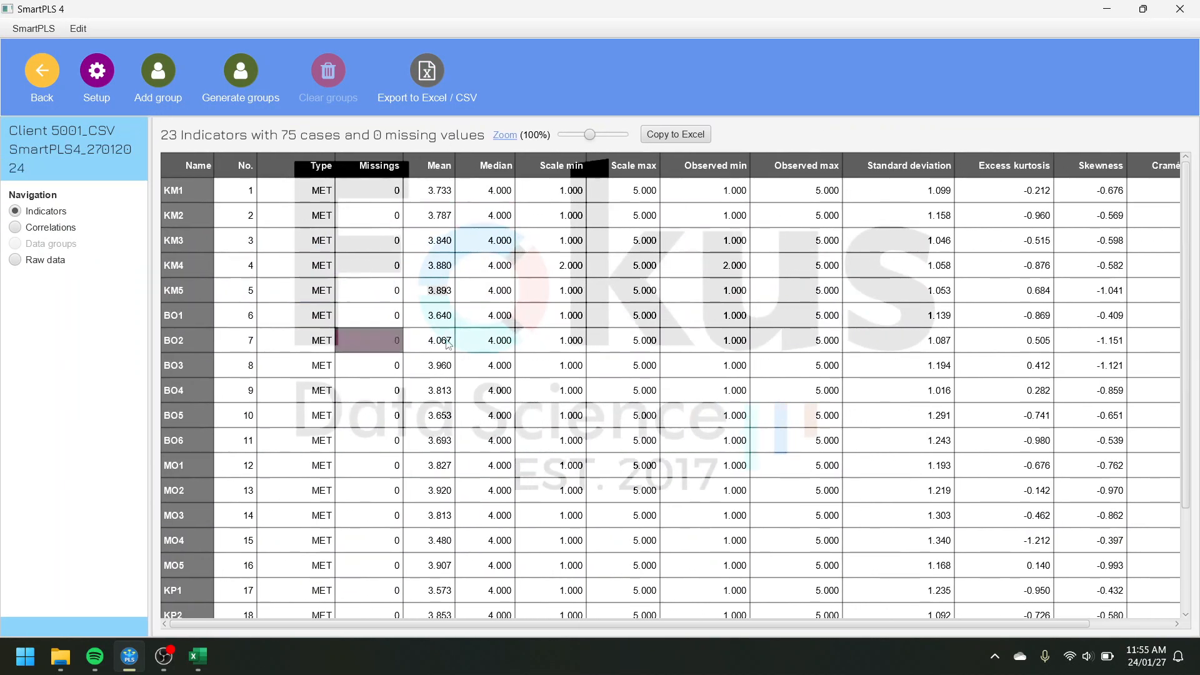
click(43, 74)
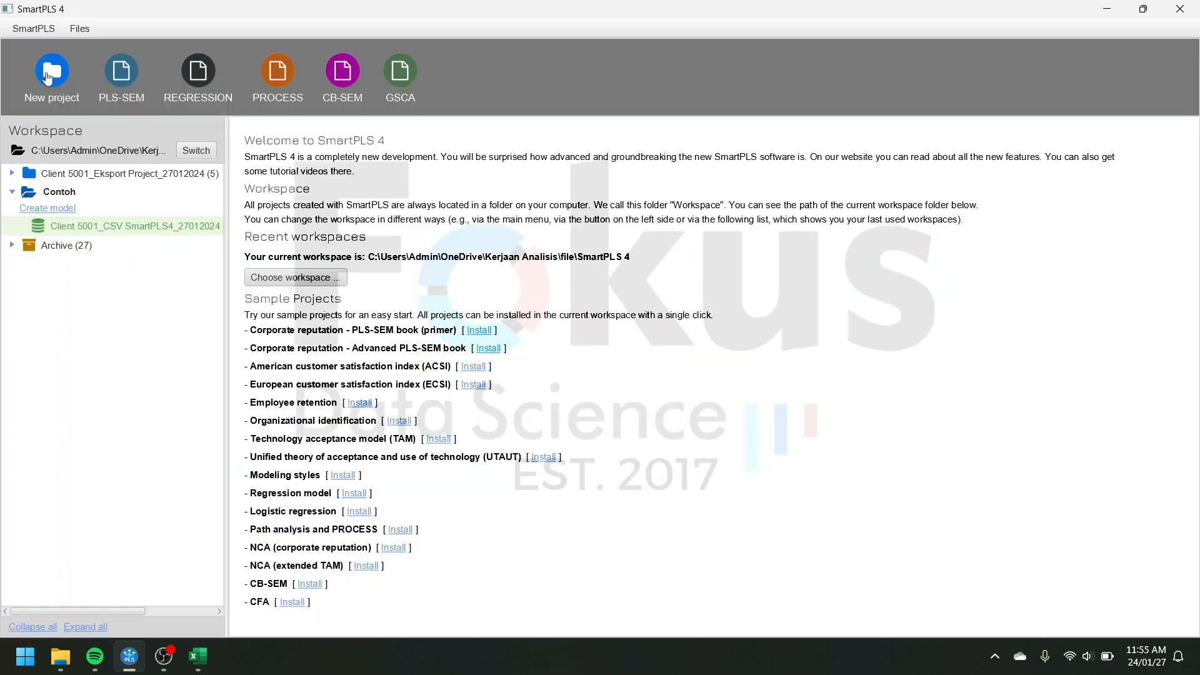
Create a PLS-SEM model named Contoh in the Contoh project.
click(55, 211)
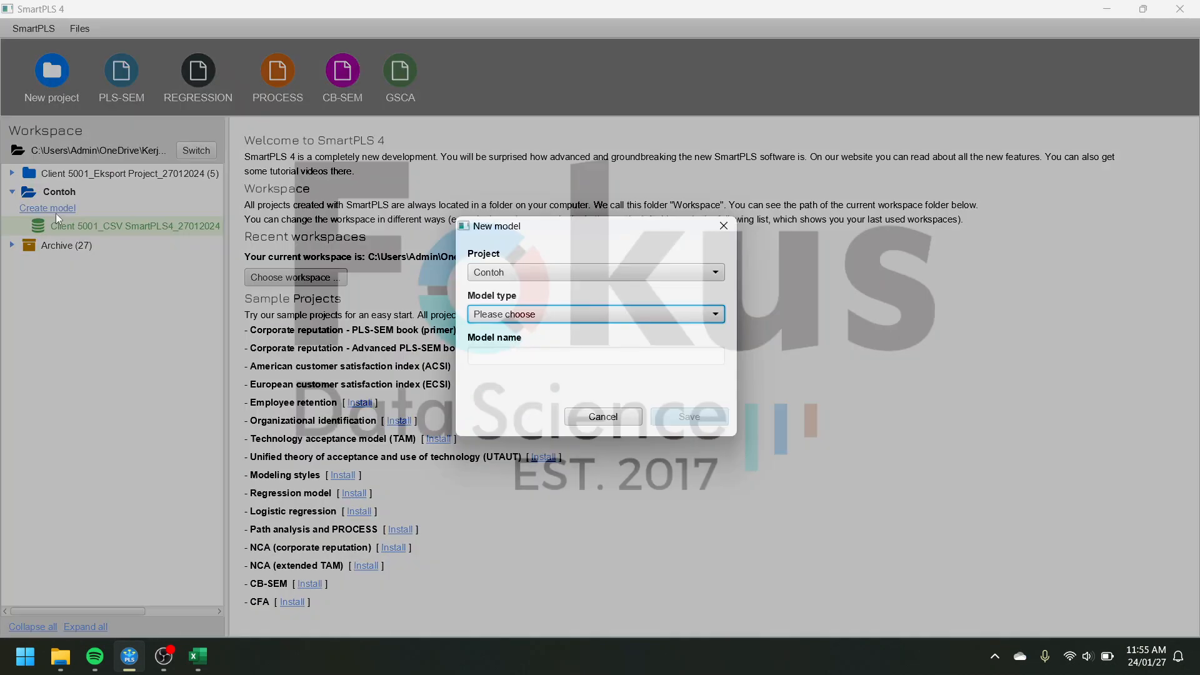
click(596, 317)
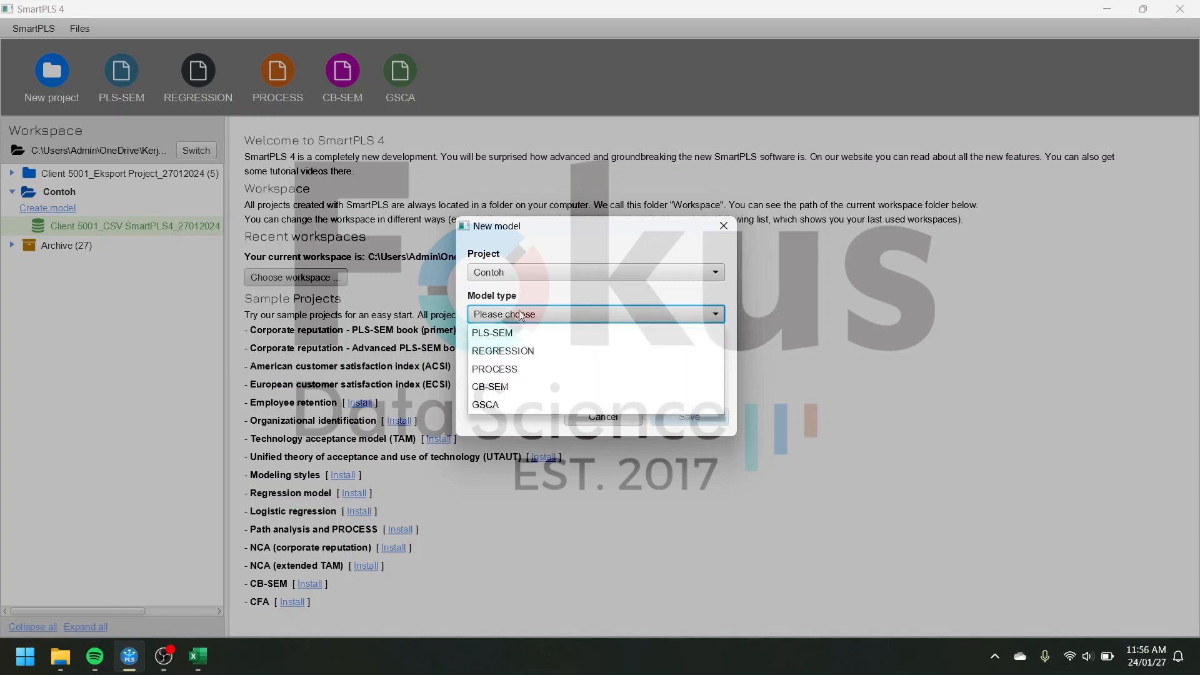
click(507, 337)
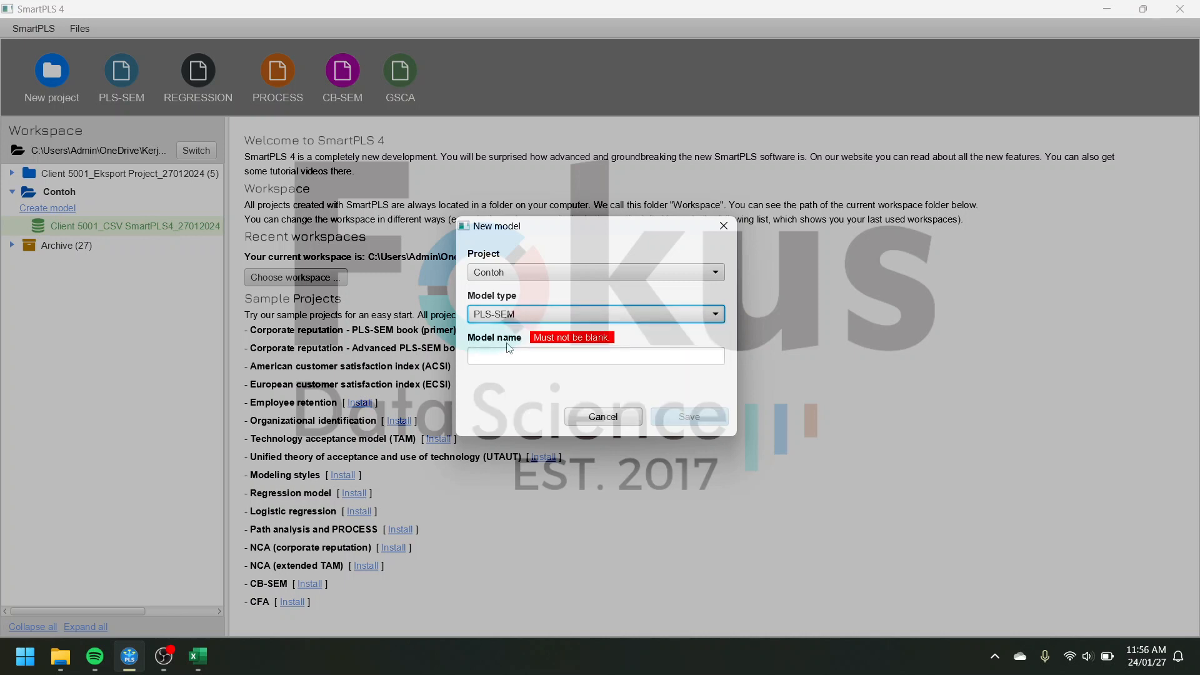
click(513, 357)
text(Contoh)
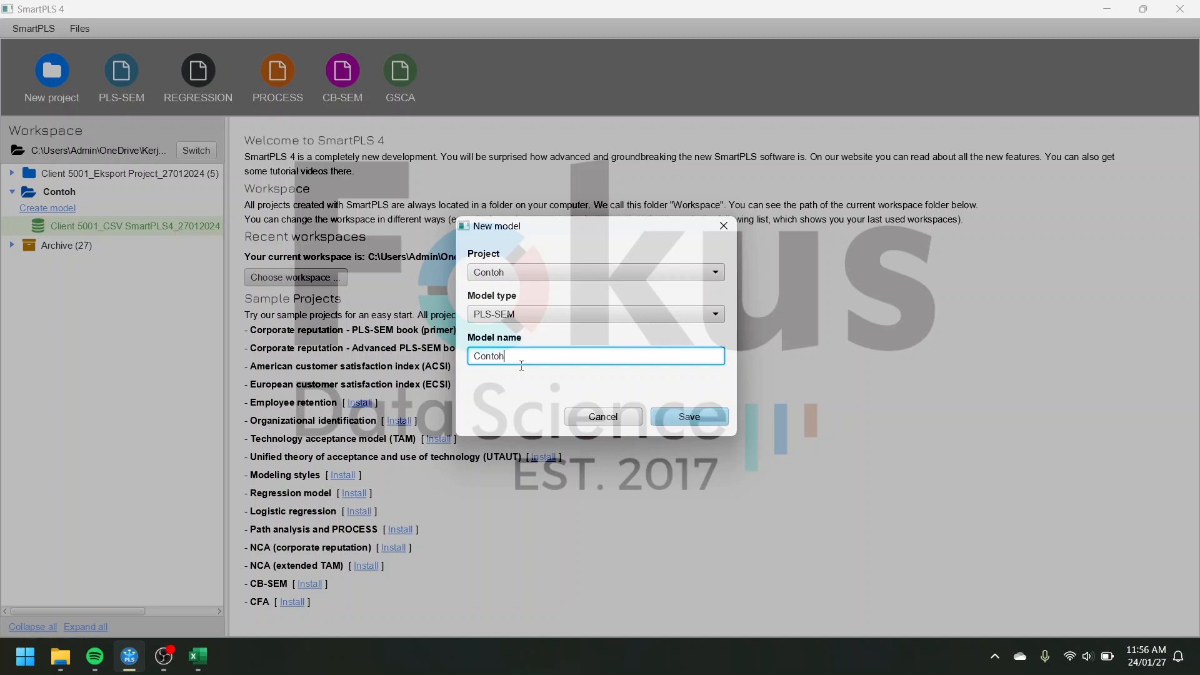
click(714, 417)
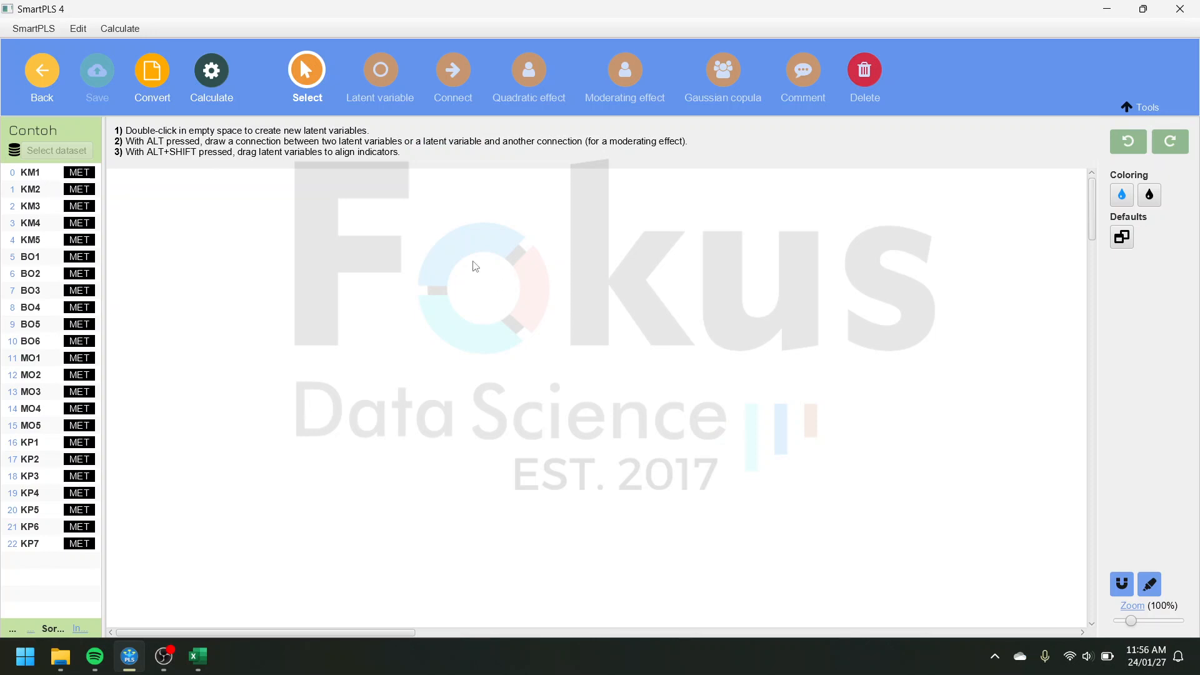
Create a latent variable named Alpha on the canvas from indicators KM1 to KM5.
click(55, 175)
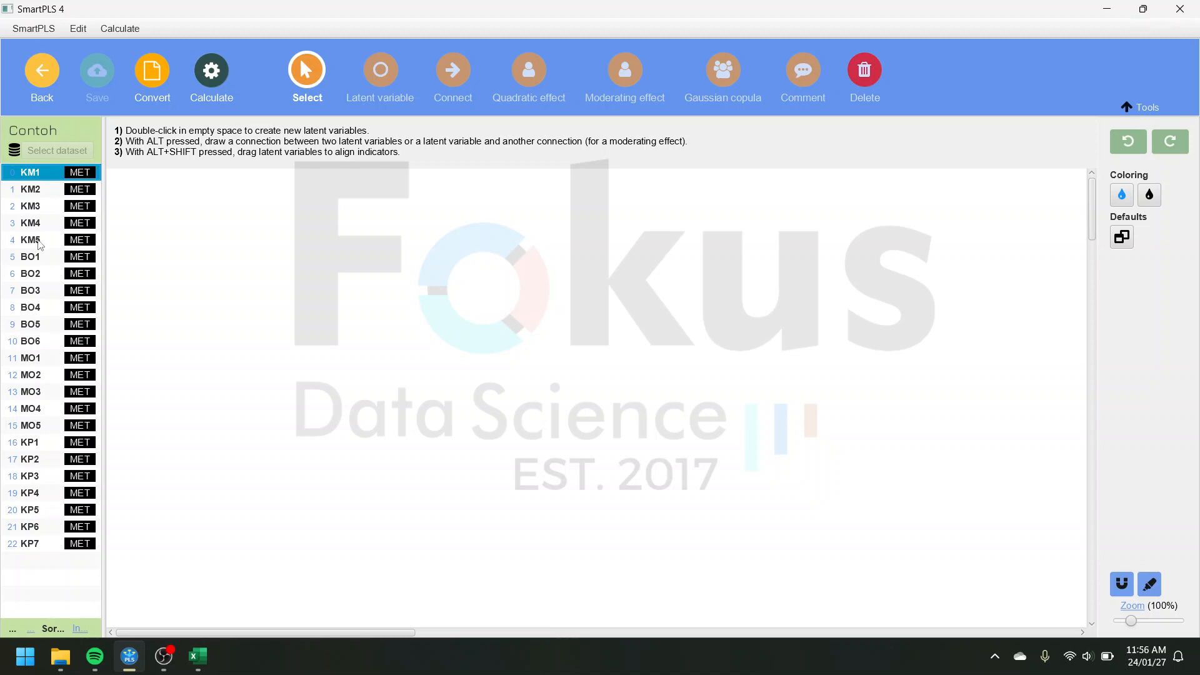
shift+click(39, 244)
drag(55, 240, 225, 224)
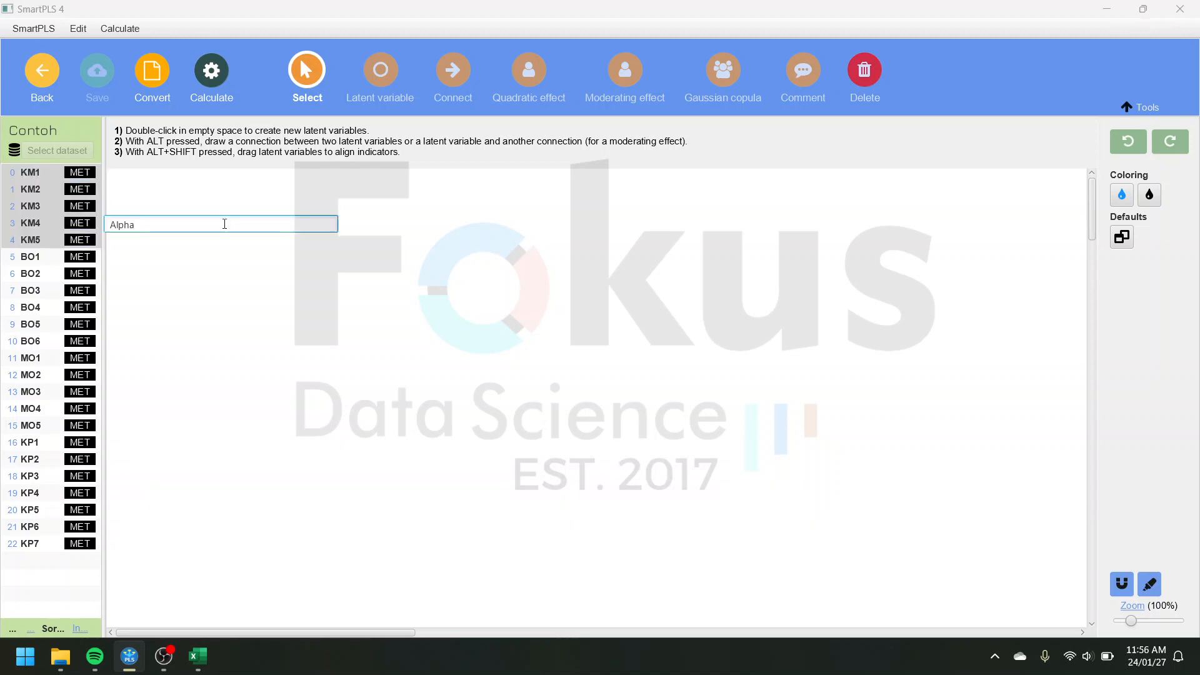
text(Alpha)
key(Return)
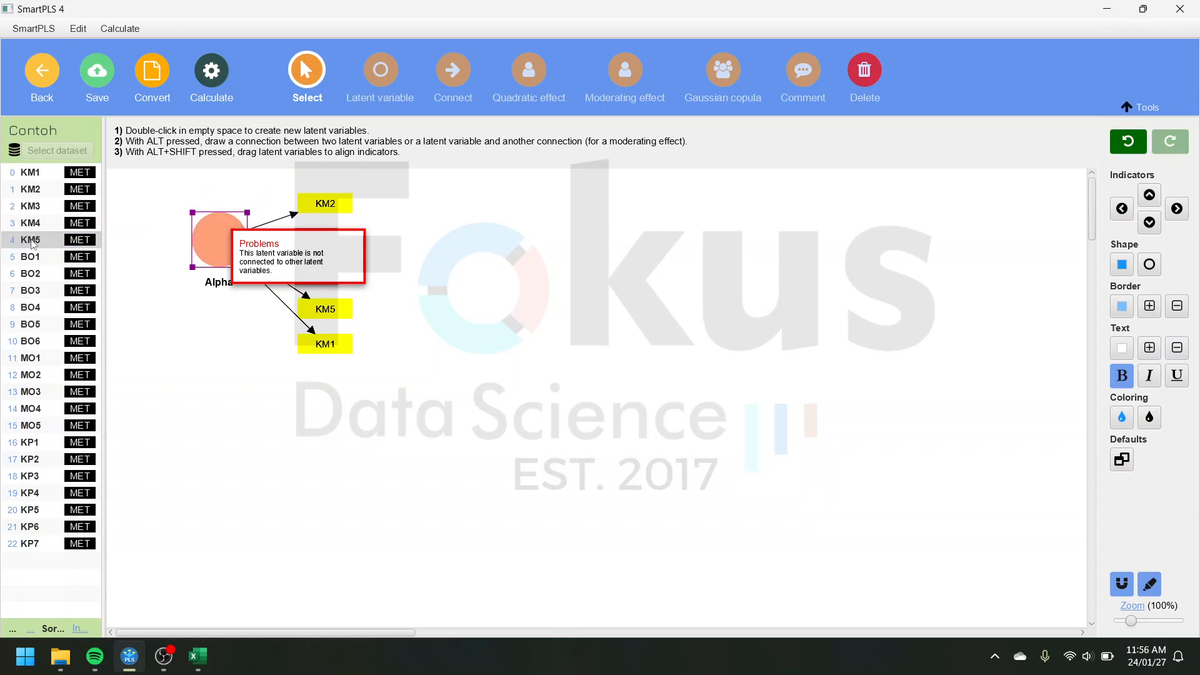
Create a latent variable named BO below Alpha from indicators BO1 to BO6.
click(31, 258)
click(47, 341)
click(45, 262)
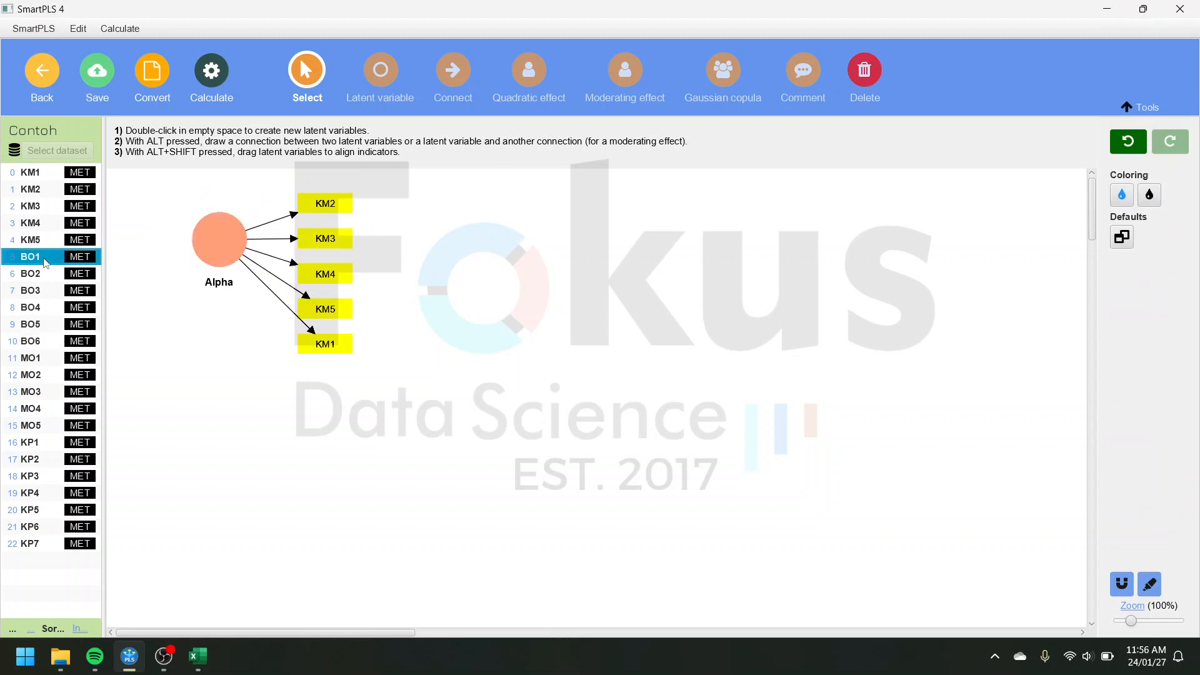
shift+click(40, 344)
drag(52, 322, 198, 370)
Create a latent variable named MO beside Alpha from indicators MO1 to MO5.
click(53, 361)
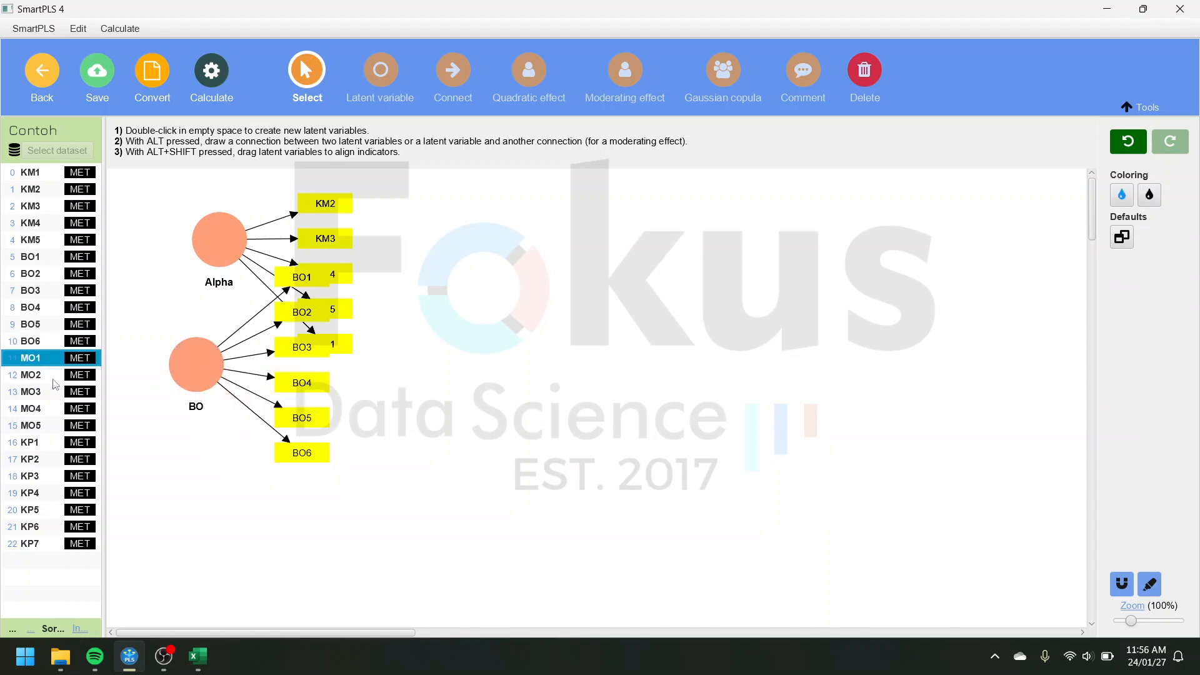
shift+click(43, 426)
drag(45, 417, 446, 257)
Create a latent variable named KP below MO from indicators KP1 to KP7.
click(30, 442)
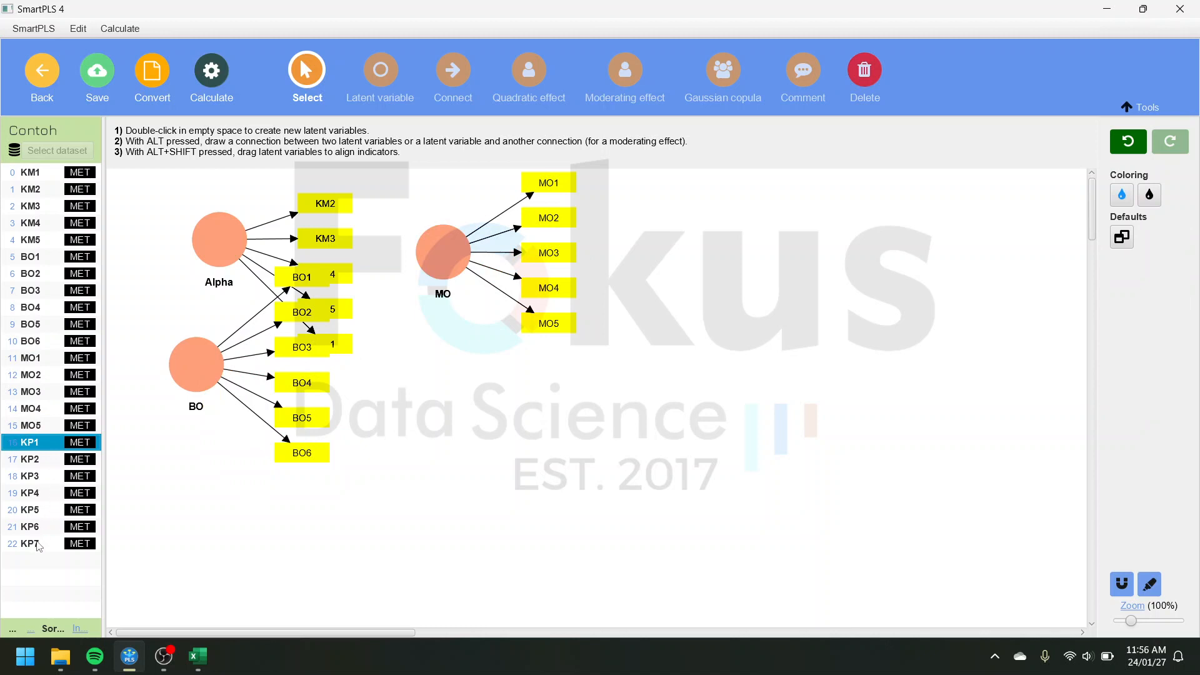
shift+click(39, 545)
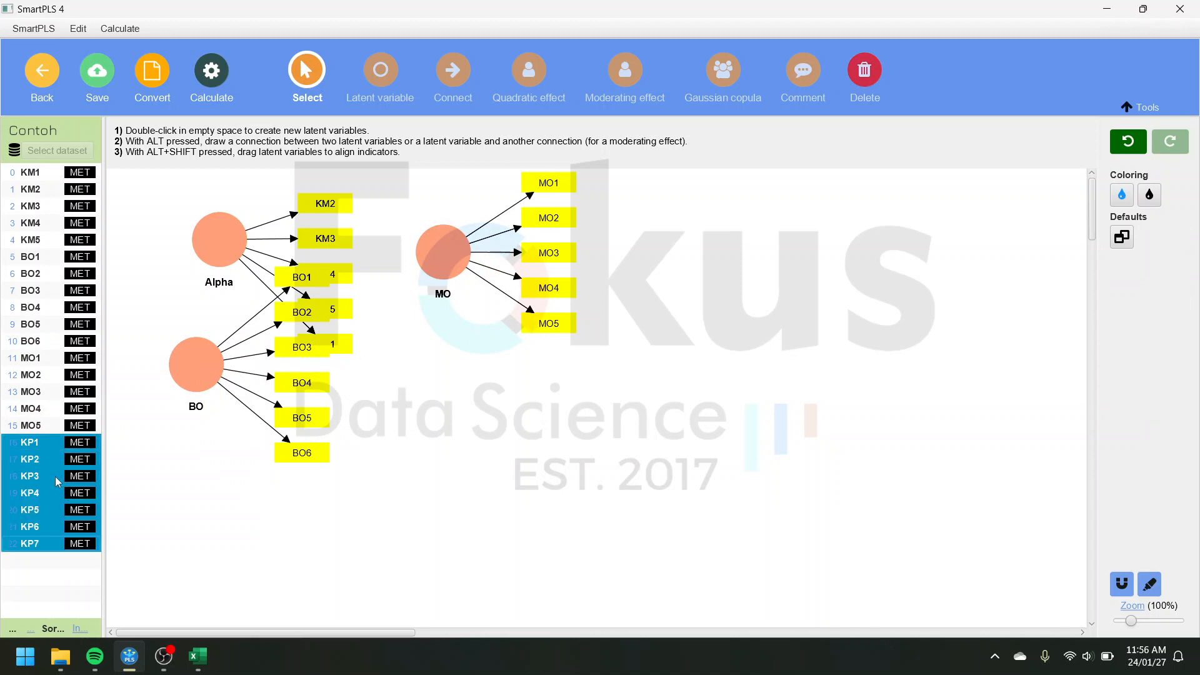
drag(50, 461, 469, 460)
key(Return)
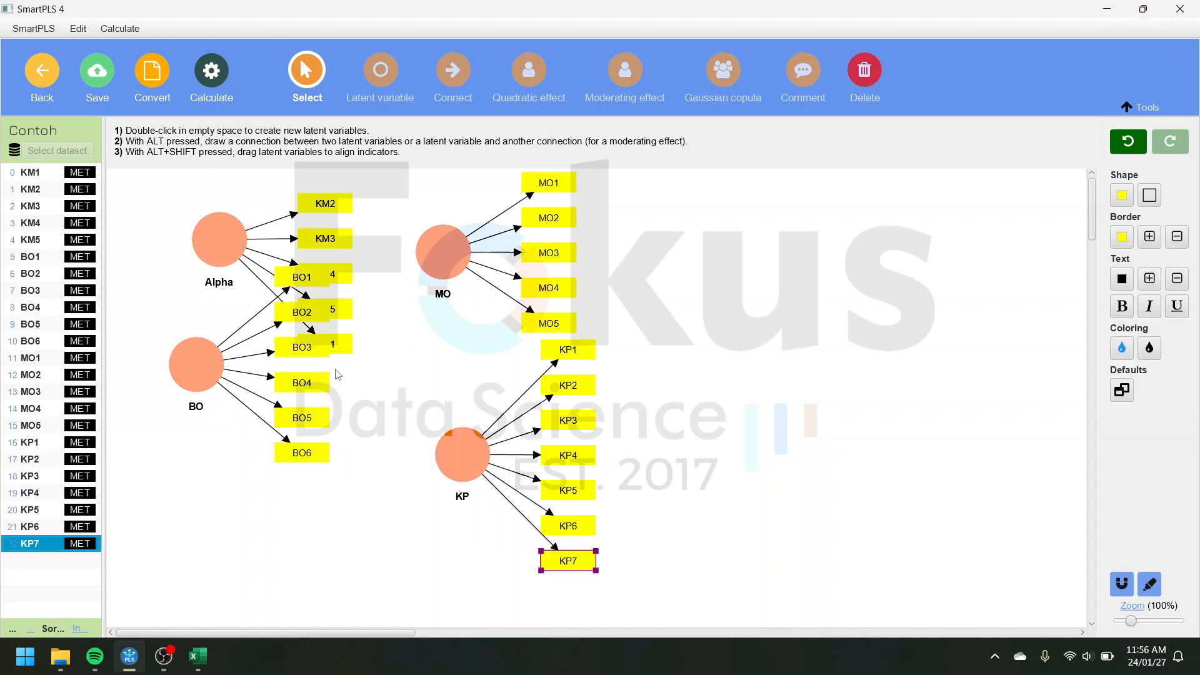
click(336, 427)
Arrange the SmartPLS model and the client's Excel data workbook side by side.
click(197, 656)
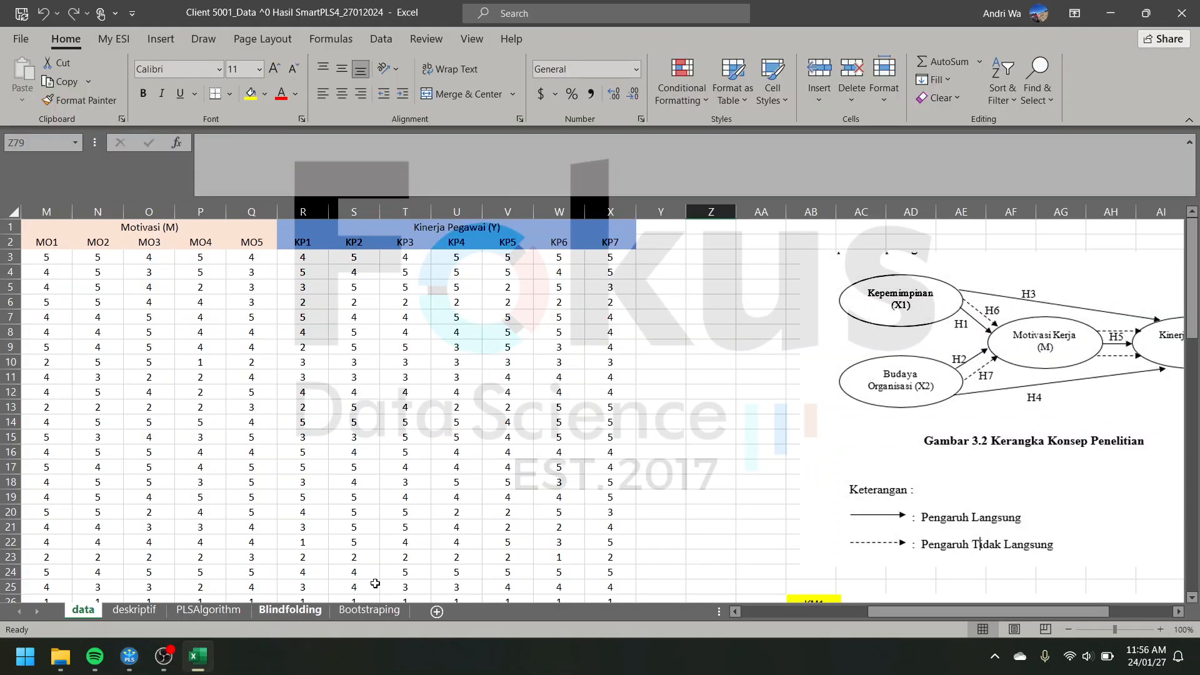
click(1111, 12)
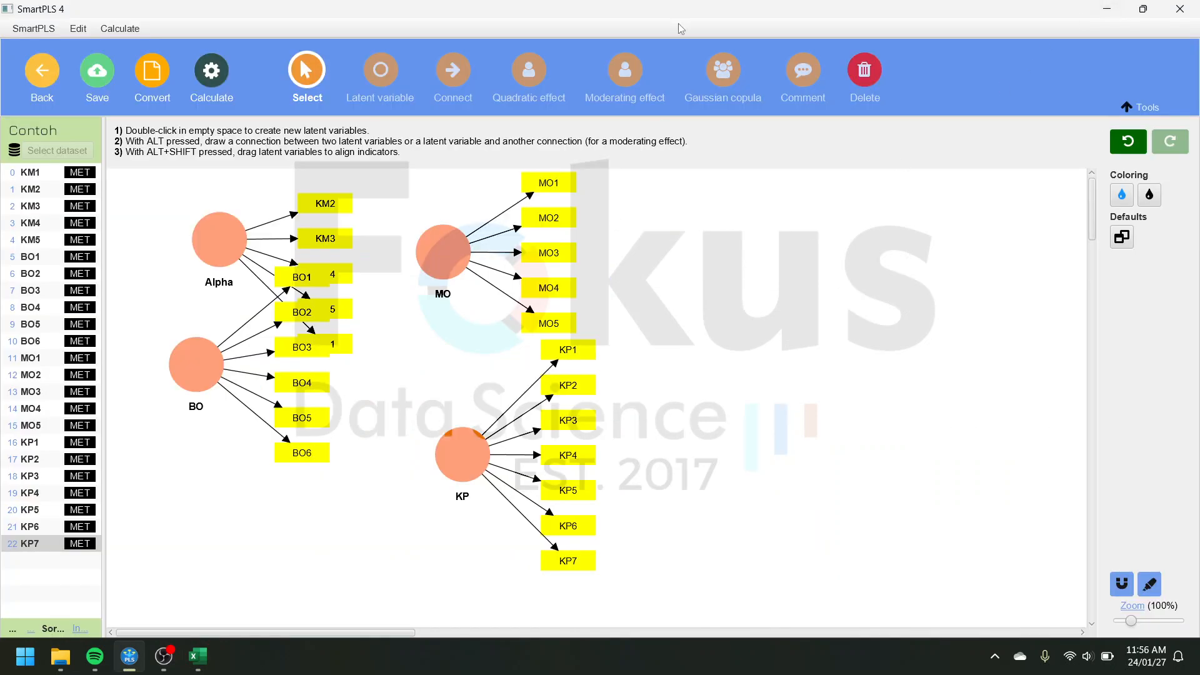
drag(701, 5, 1199, 176)
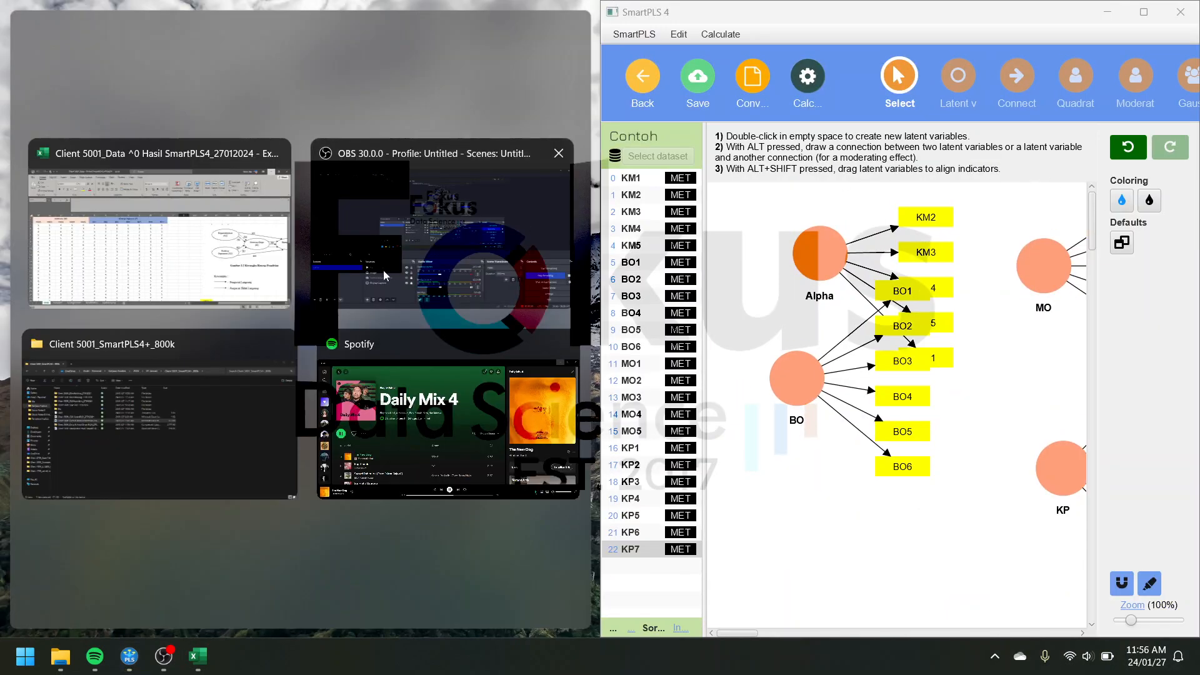
click(218, 234)
Rename the Alpha construct as Kepemimpinan (X1) using the worksheet header text, and move BO further below its indicators.
scroll(178, 275, left, 6)
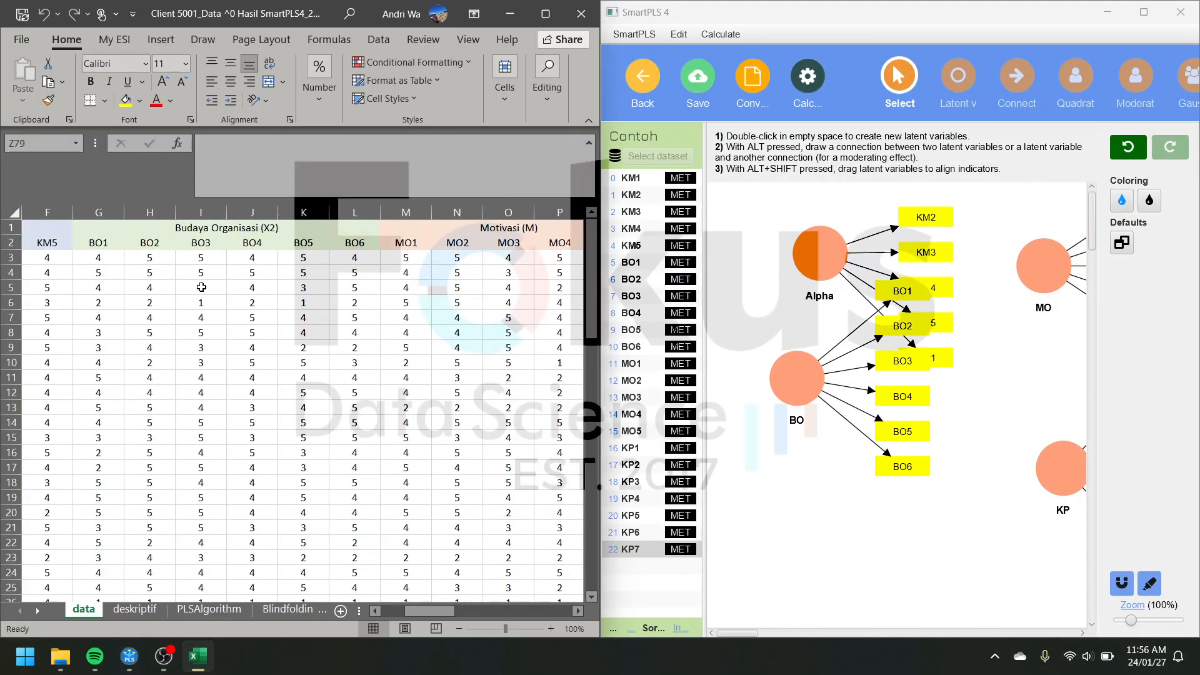
click(208, 227)
drag(319, 149, 185, 142)
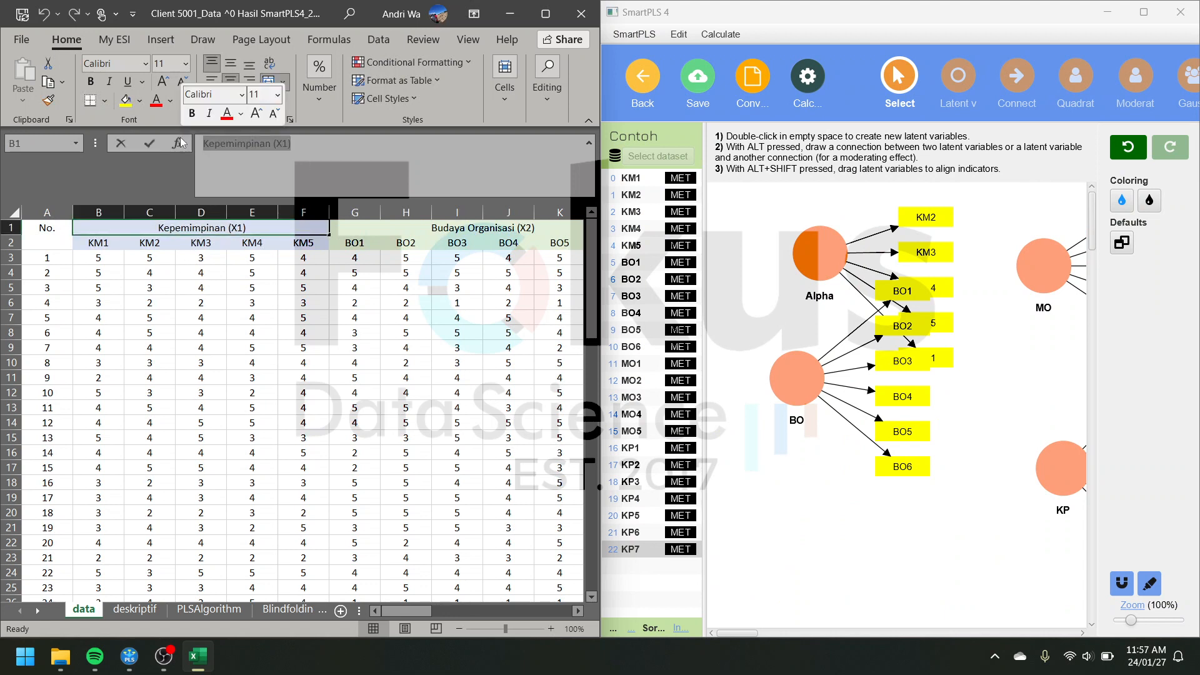
key(ctrl+c)
click(787, 492)
drag(802, 385, 851, 498)
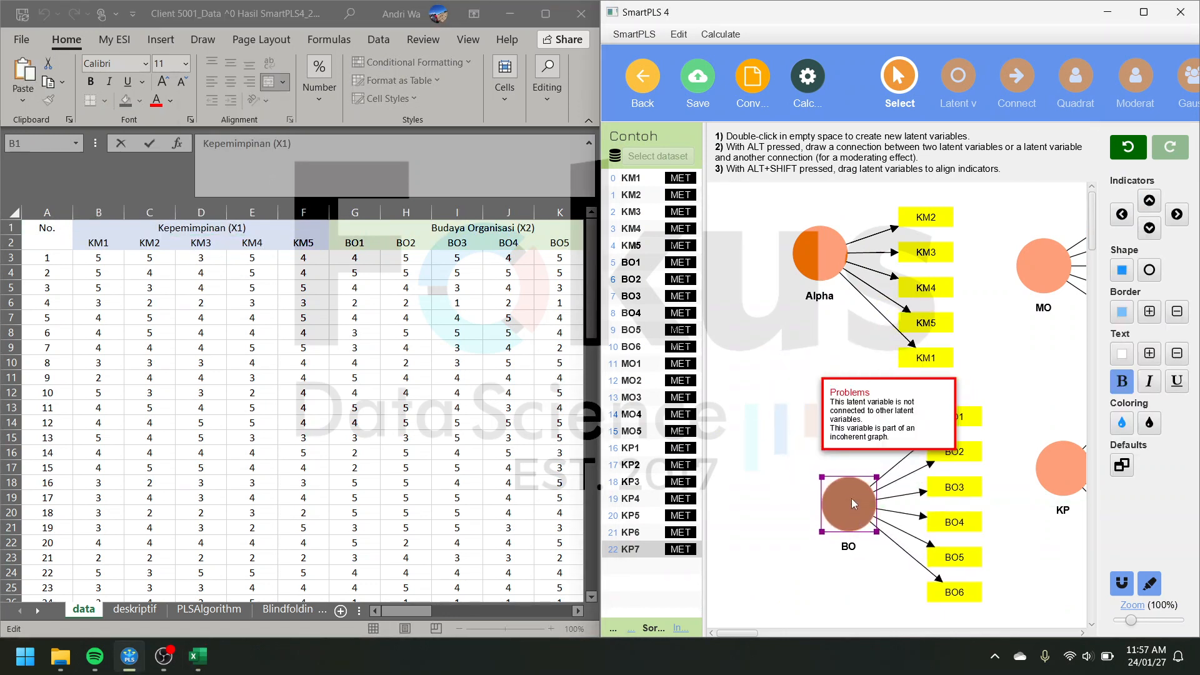
double_click(820, 260)
key(ctrl+a)
key(ctrl+v)
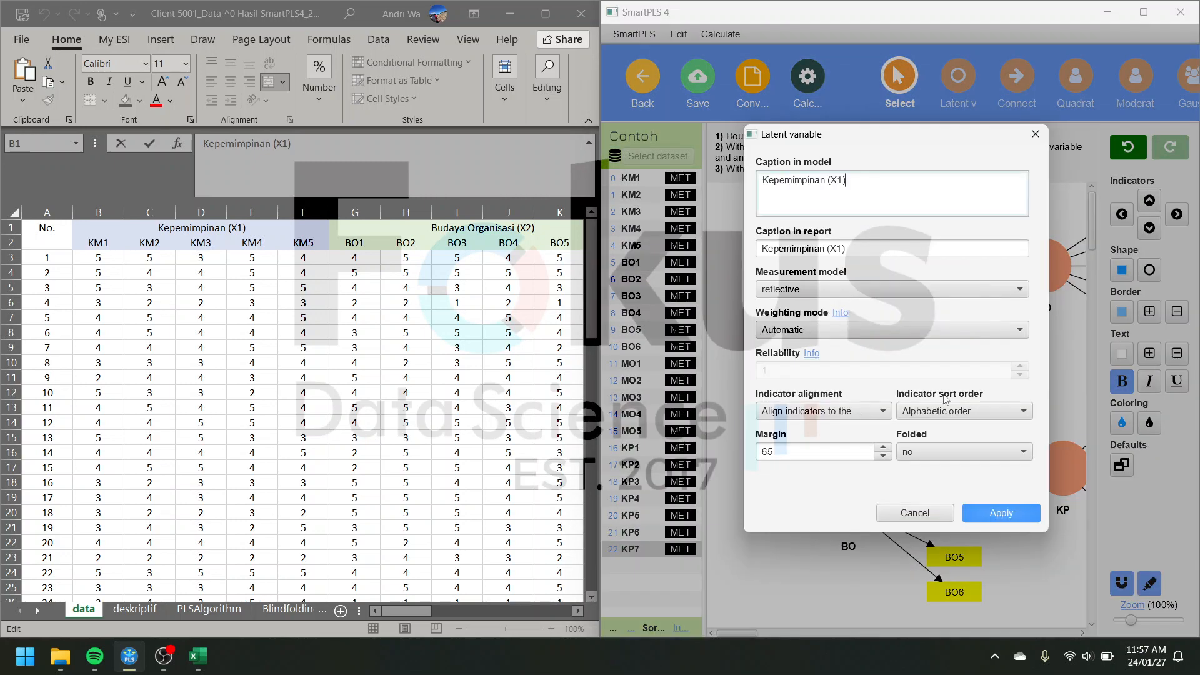
click(1000, 513)
Rename the BO construct as Budaya Organisasi (X2), copying the caption from the worksheet header.
click(320, 294)
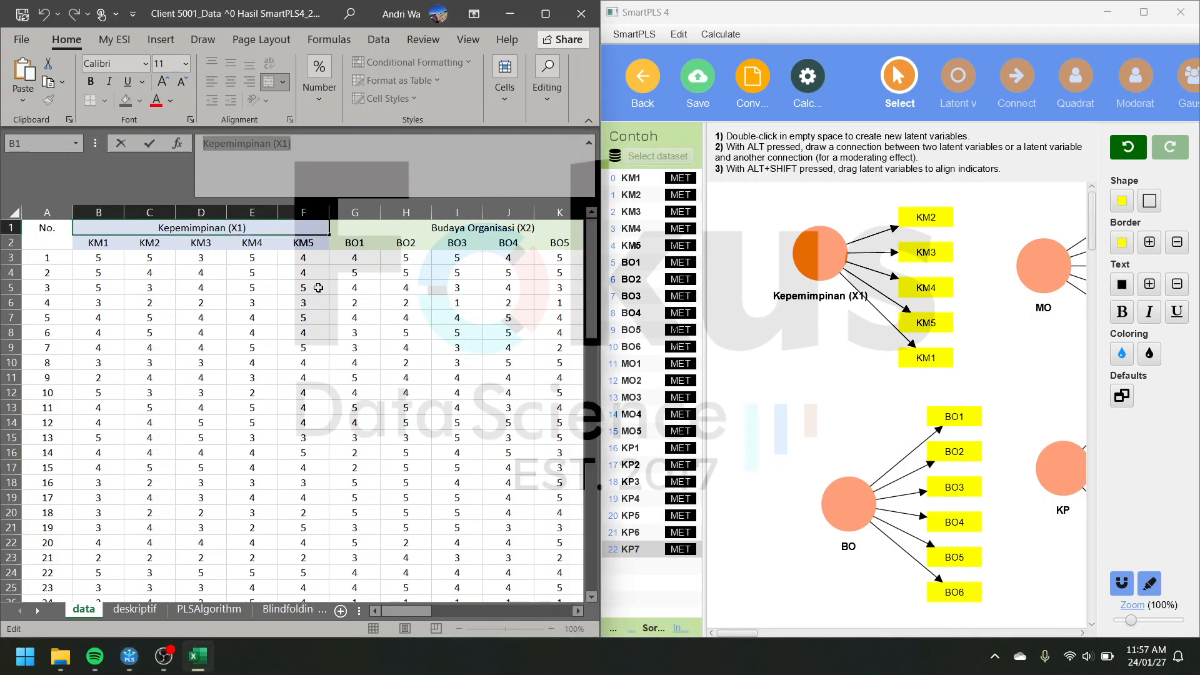
click(392, 227)
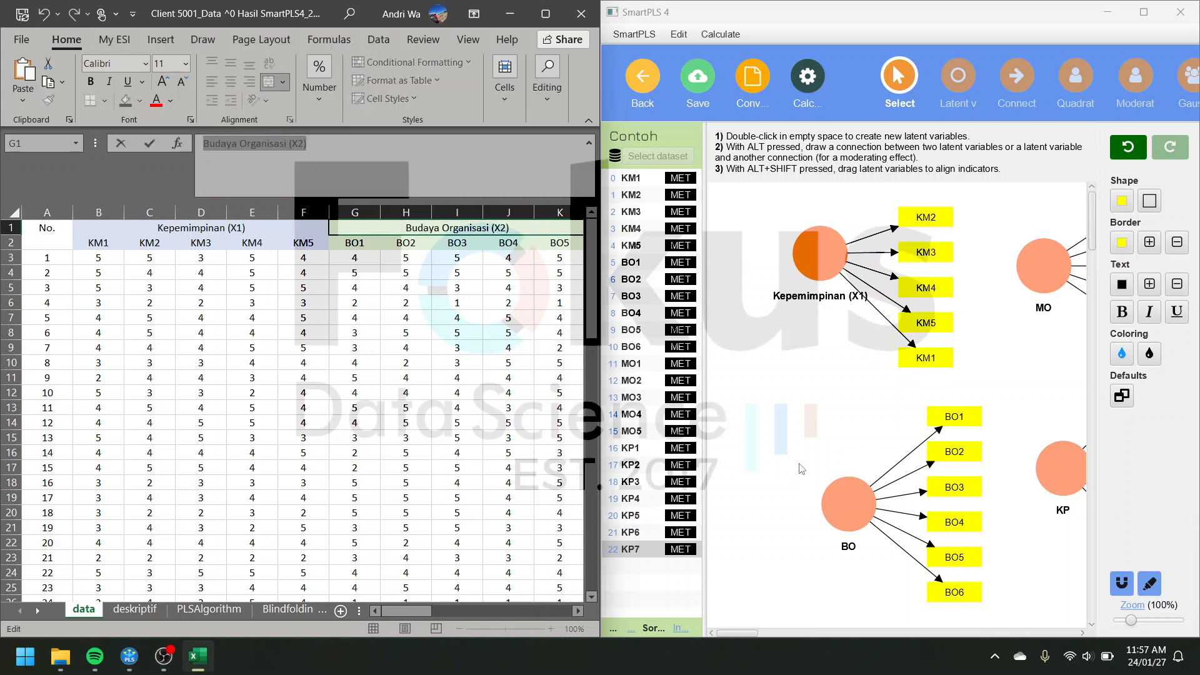
double_click(848, 507)
key(ctrl+a)
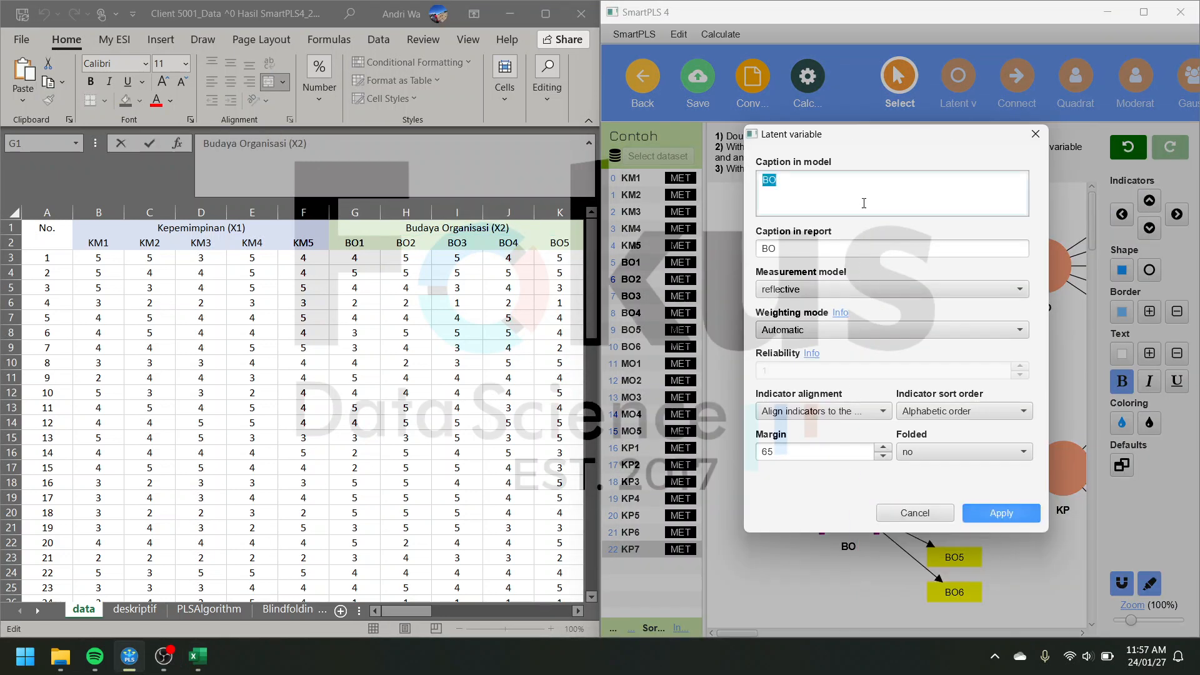
key(ctrl+v)
click(1000, 513)
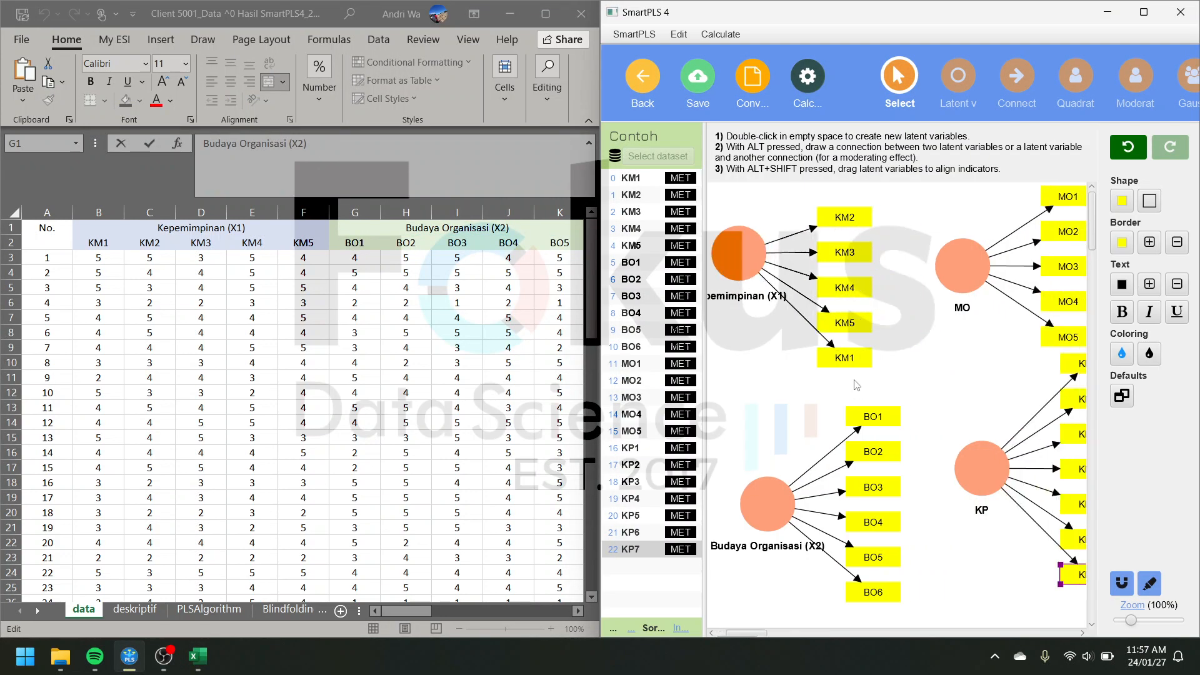
Rename the MO construct as Motivasi (M), taking the caption from the worksheet header.
click(347, 310)
scroll(346, 311, right, 2)
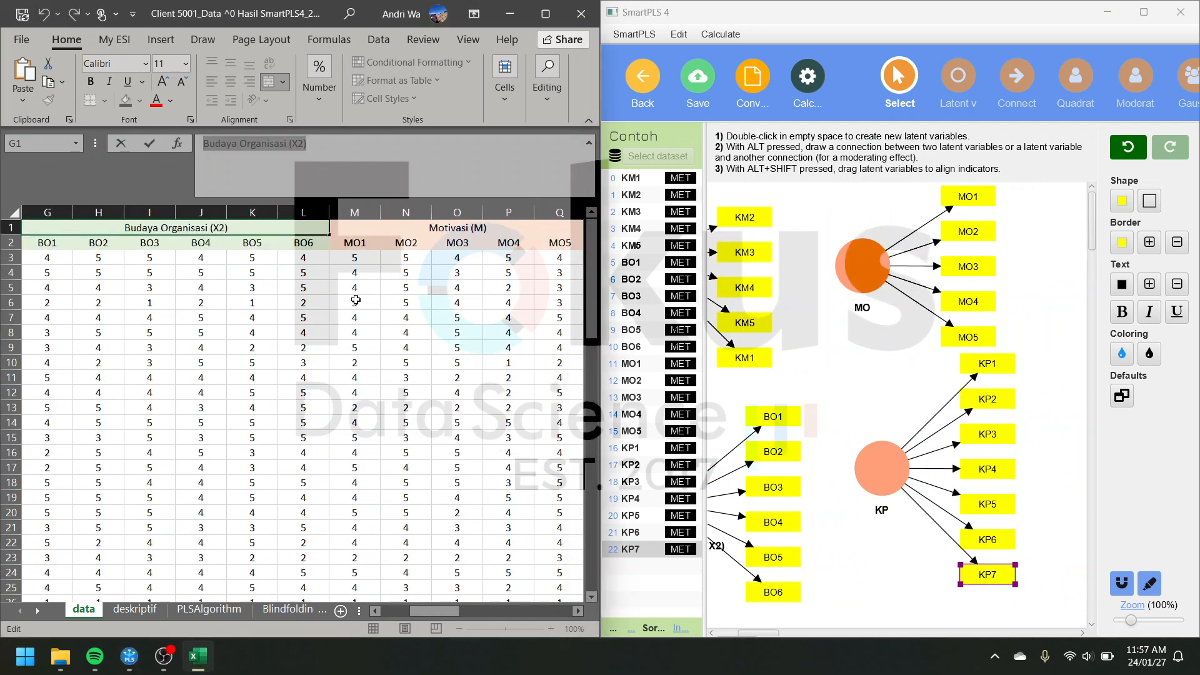
click(356, 228)
double_click(867, 269)
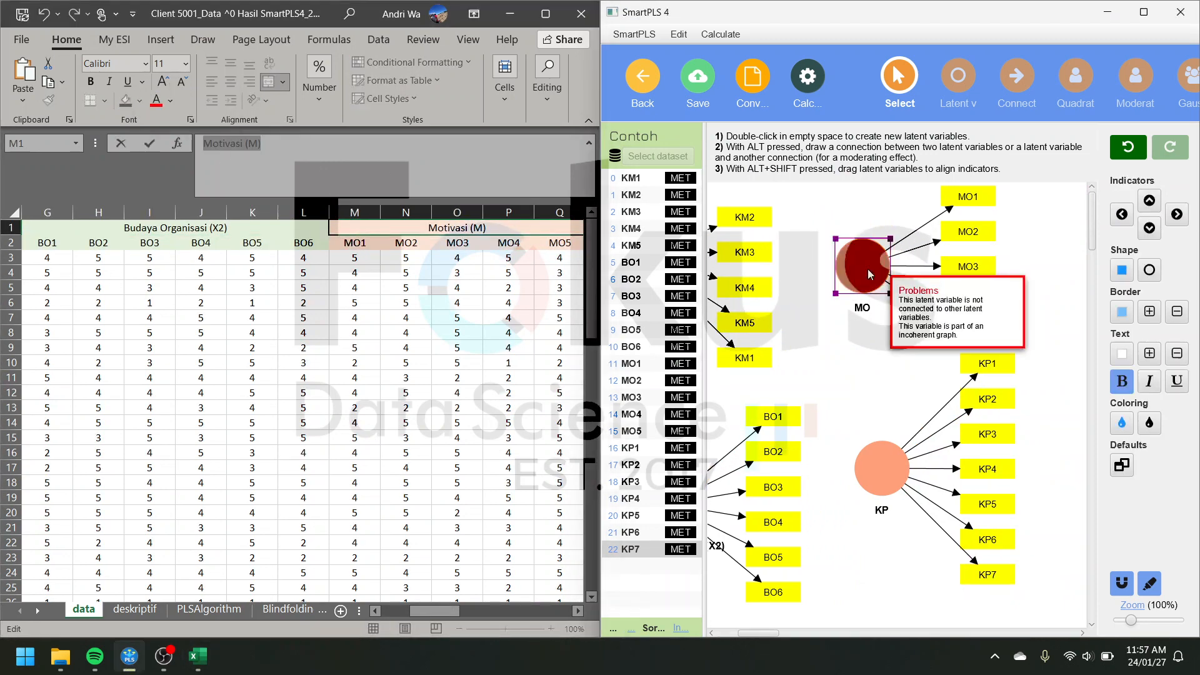
key(ctrl+a)
text(Motivasi (M))
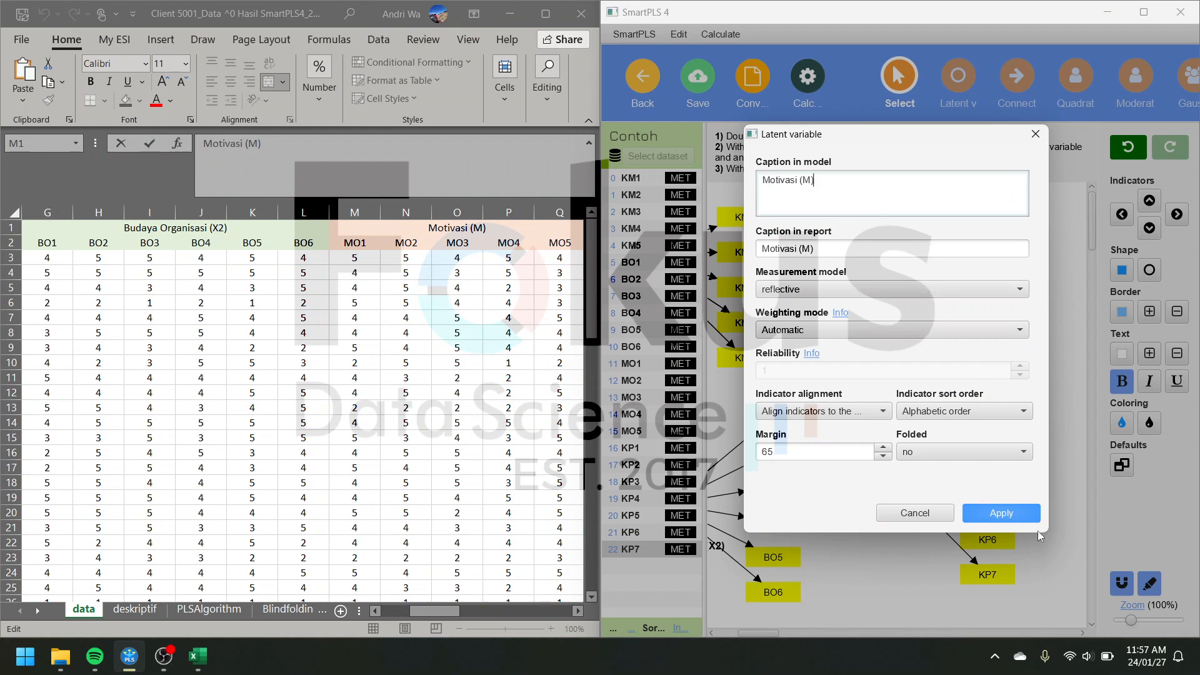
click(1000, 513)
Rename the KP construct as Kinerja Pegawai (Y), copying the caption from the worksheet header.
click(387, 335)
scroll(388, 331, right, 4)
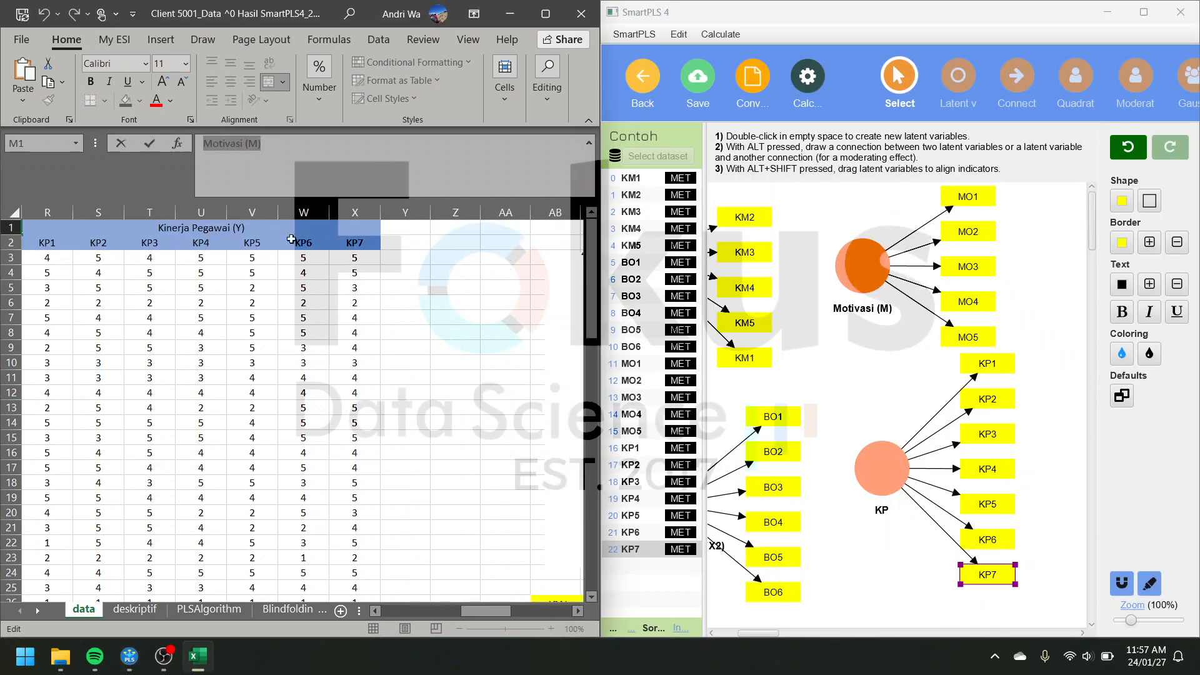
click(261, 230)
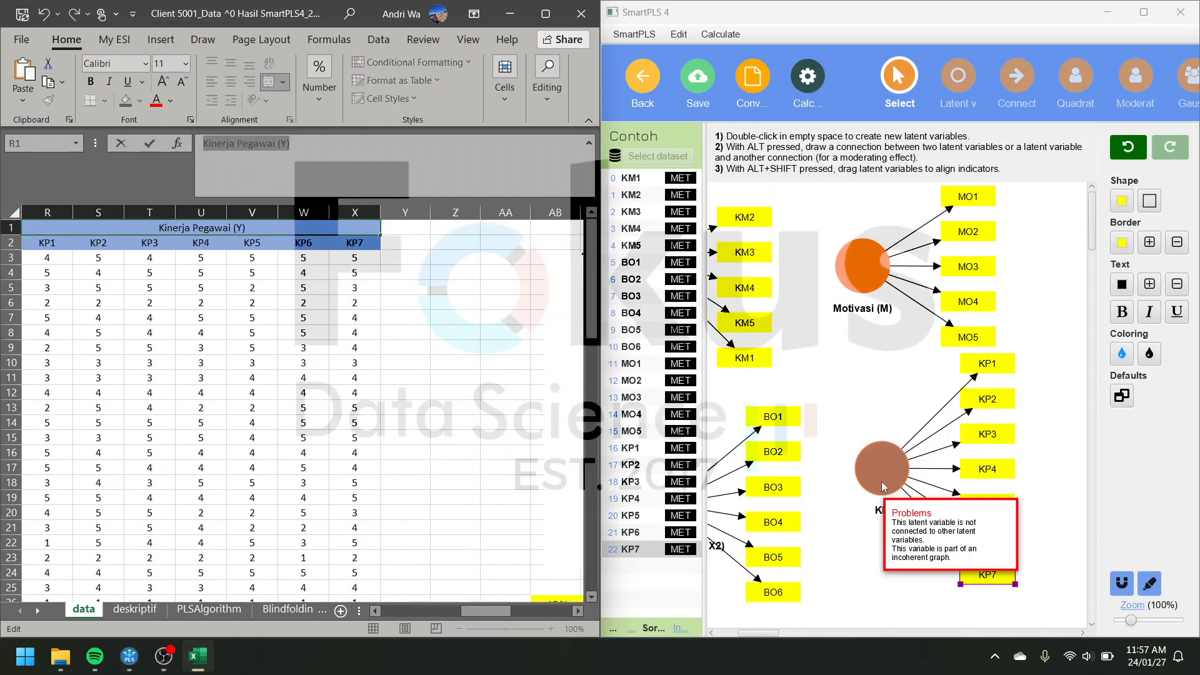
double_click(878, 479)
key(ctrl+a)
key(ctrl+v)
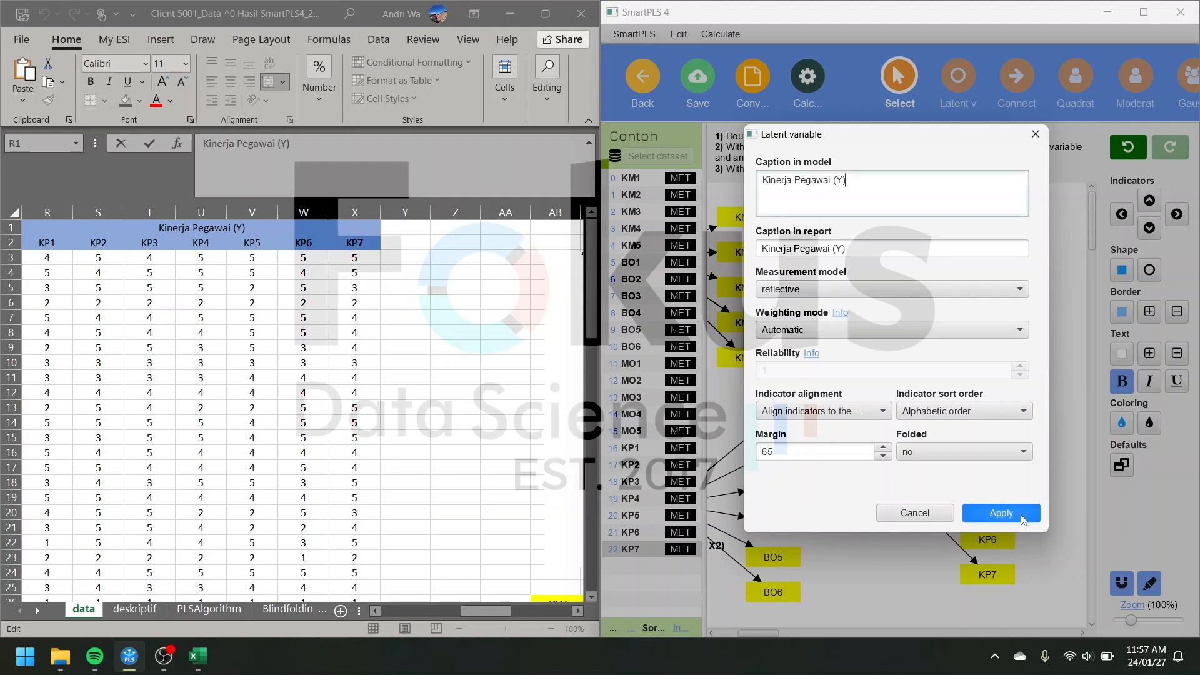
click(1025, 512)
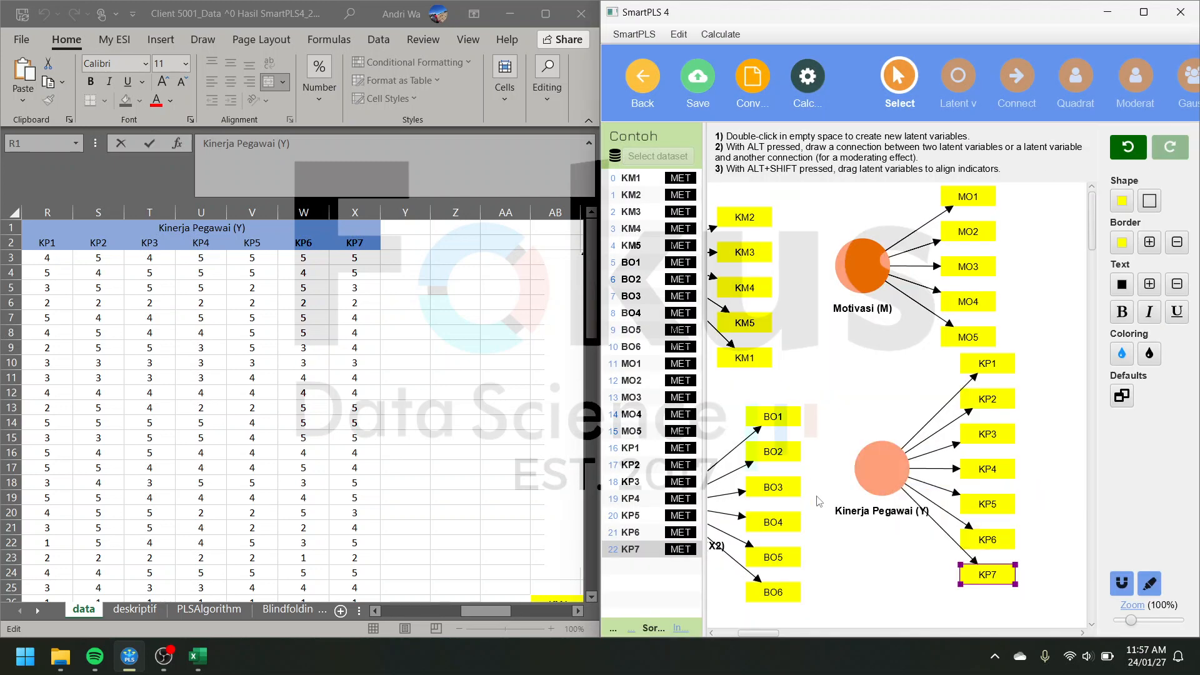
Maximize the model window, align Kepemimpinan (X1)'s indicators above it, and move Motivasi (M) and Kinerja Pegawai (Y) further right of the X constructs.
click(1143, 13)
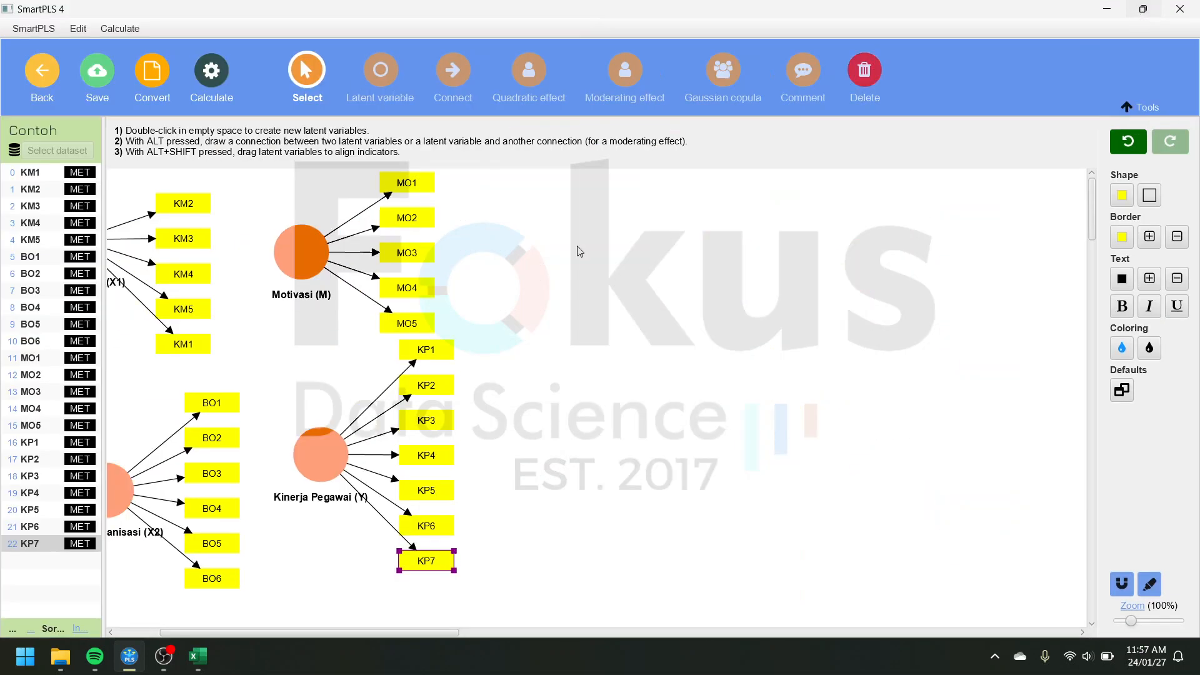
drag(210, 265, 196, 314)
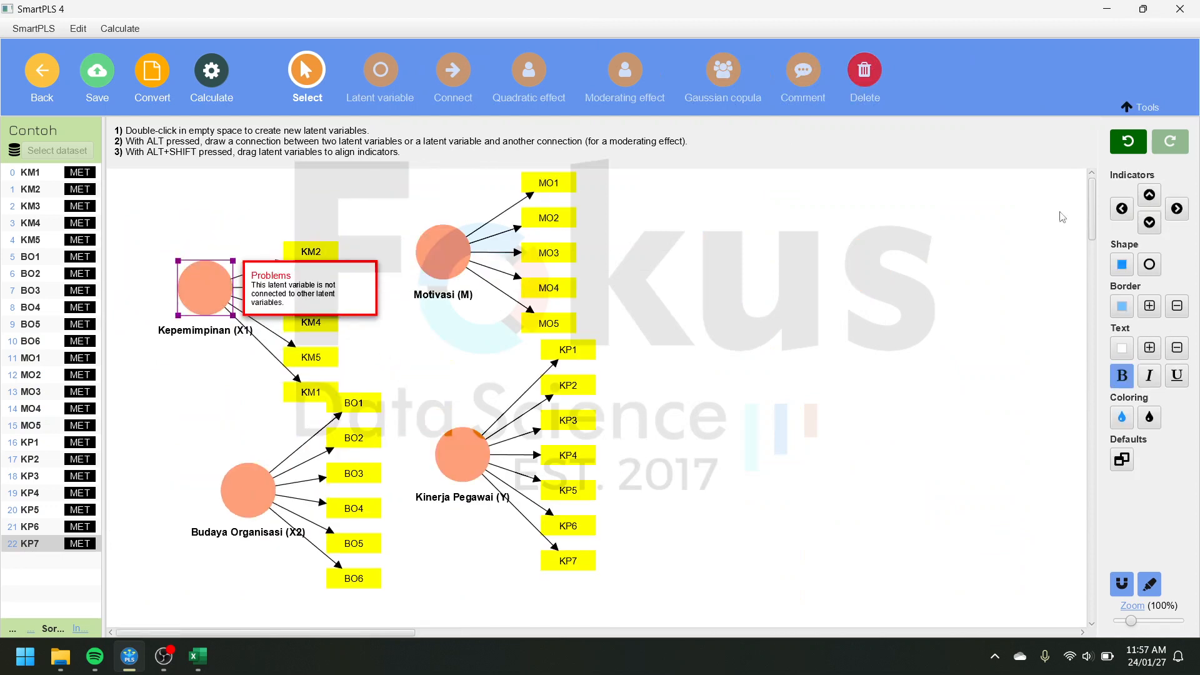
click(1149, 194)
drag(441, 265, 750, 309)
drag(472, 454, 725, 491)
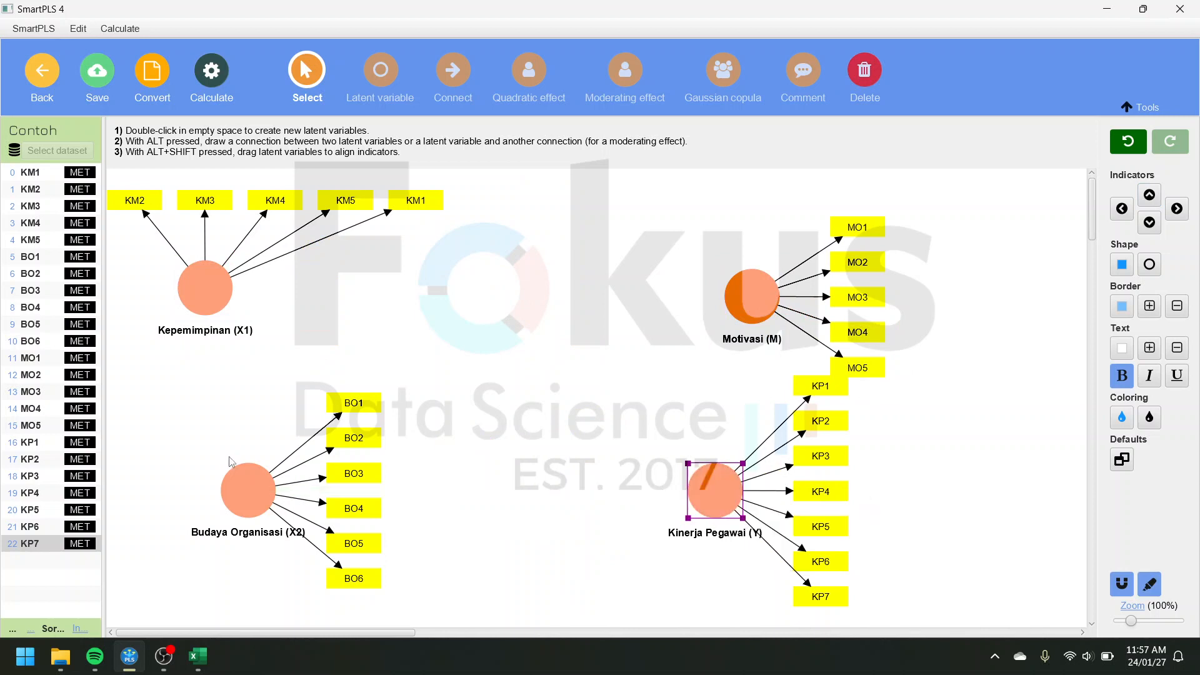
Reposition Kepemimpinan (X1) above Budaya Organisasi (X2) and align both constructs' indicators on their left side.
drag(244, 490, 329, 510)
click(213, 297)
drag(214, 297, 305, 357)
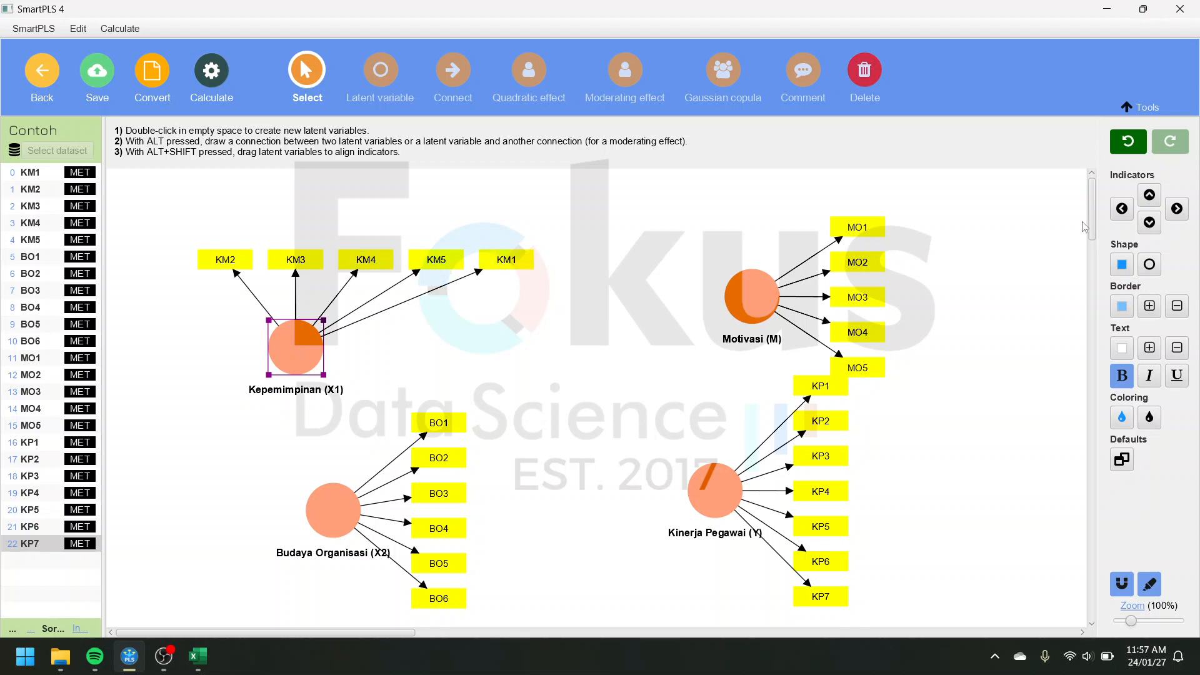
click(1121, 208)
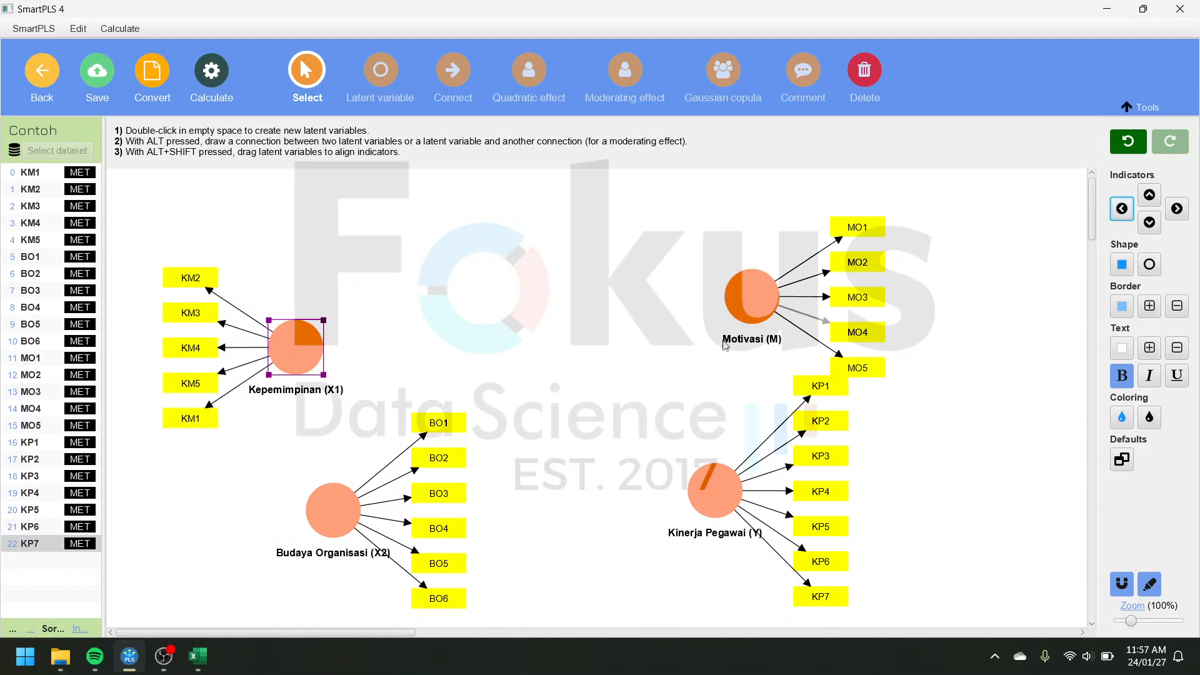
drag(282, 350, 310, 271)
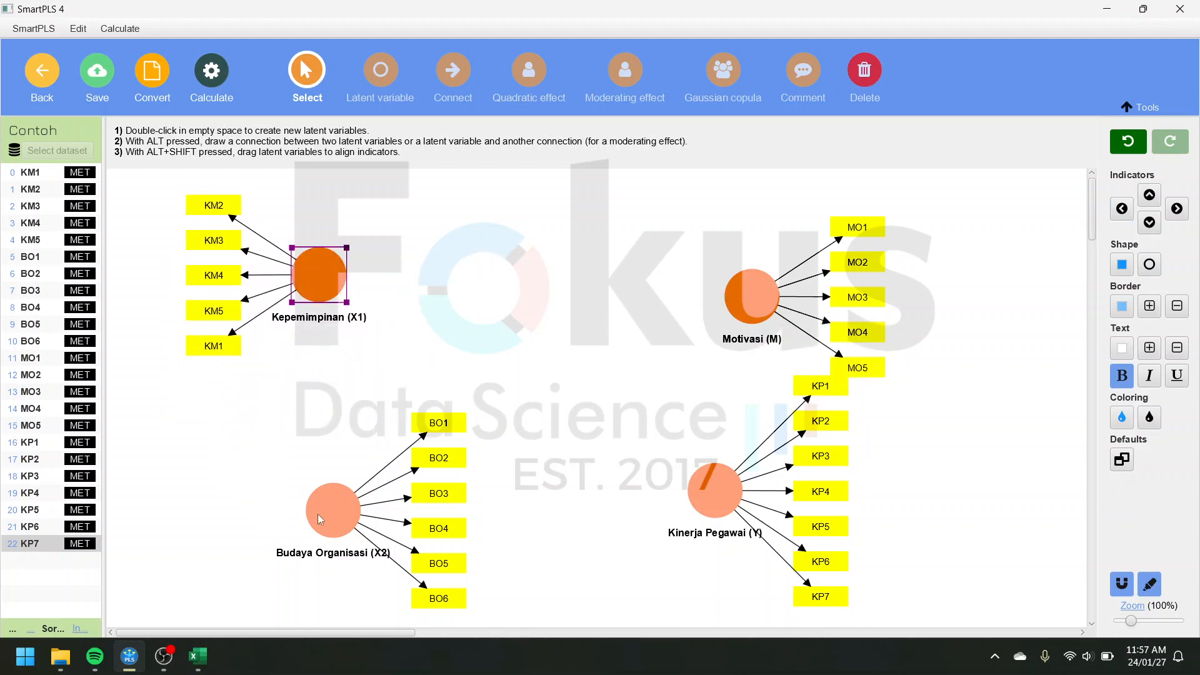
click(330, 507)
click(1122, 209)
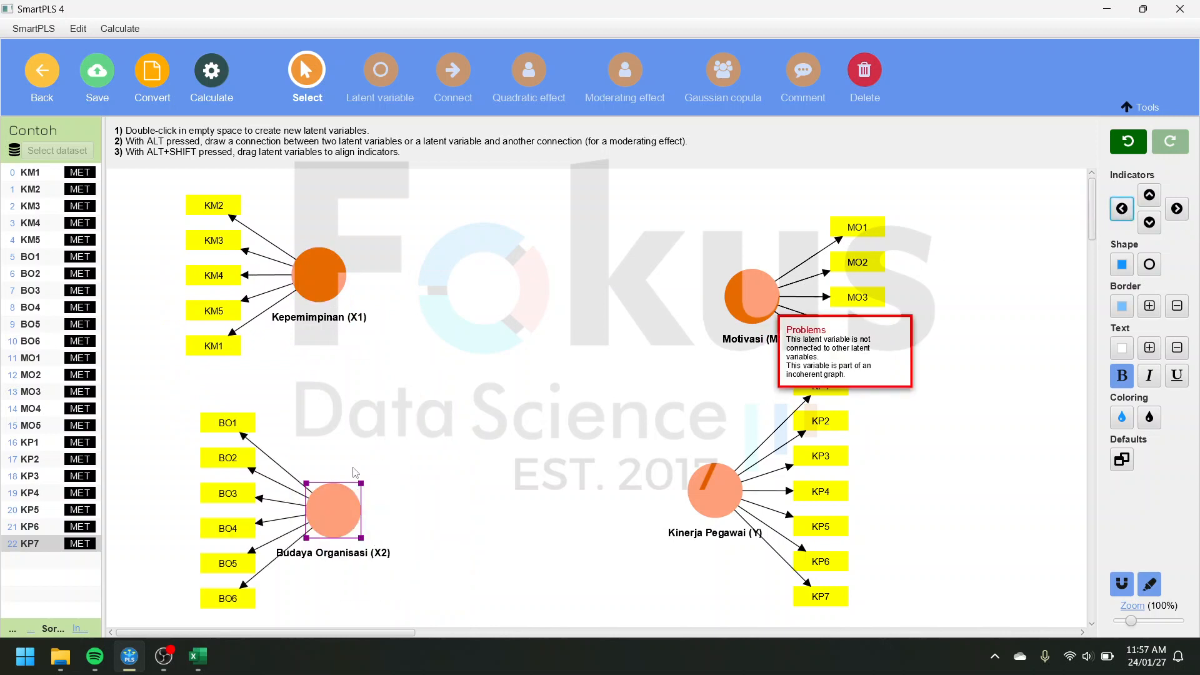
Place Motivasi (M) between the X constructs and Kinerja Pegawai (Y), level it with Y, and line up Budaya Organisasi (X2) beneath Kepemimpinan (X1).
drag(749, 315, 446, 410)
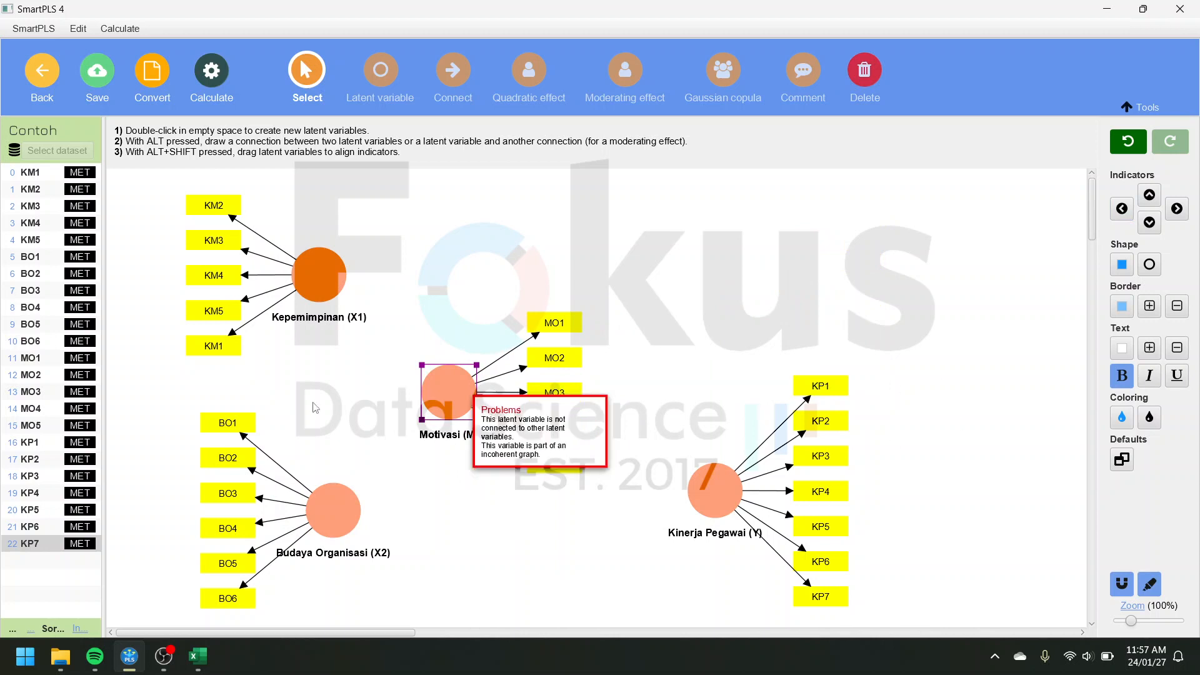
click(439, 398)
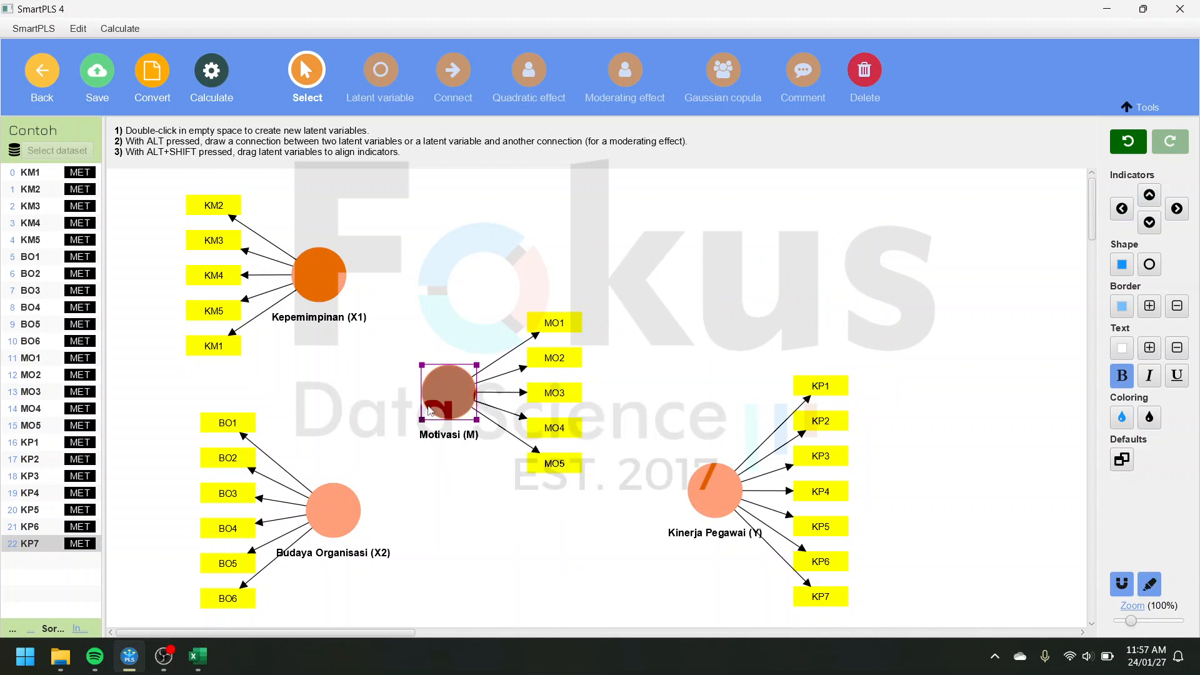
click(719, 491)
drag(719, 491, 731, 394)
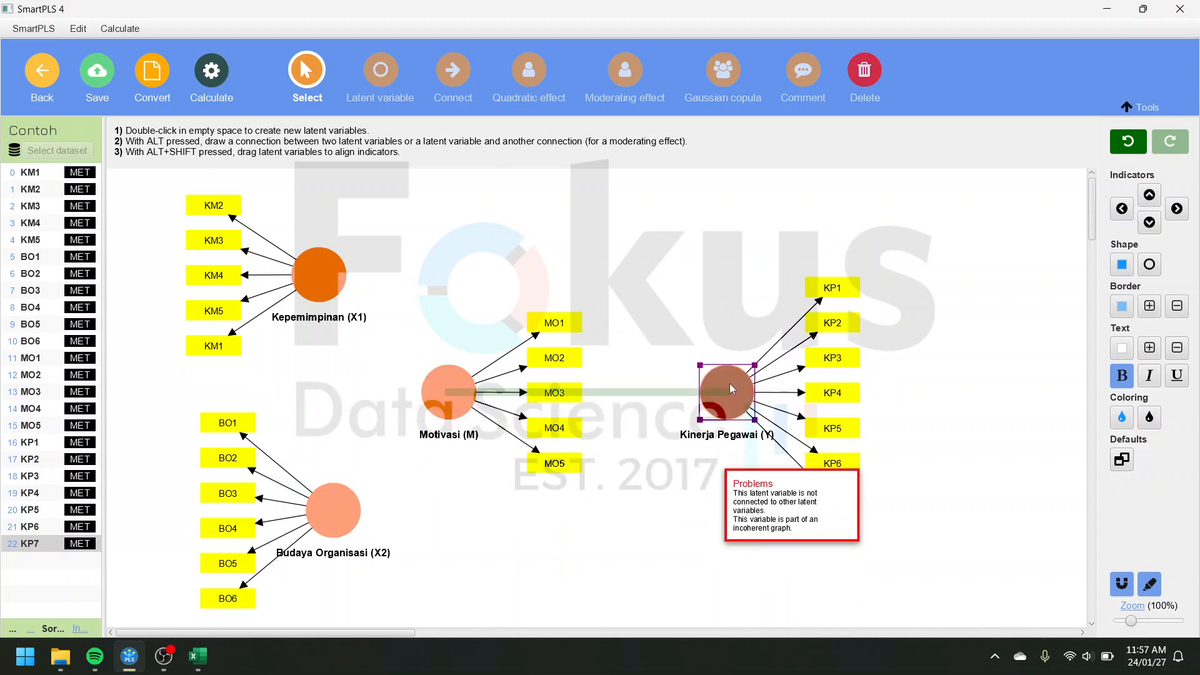
drag(337, 521, 323, 520)
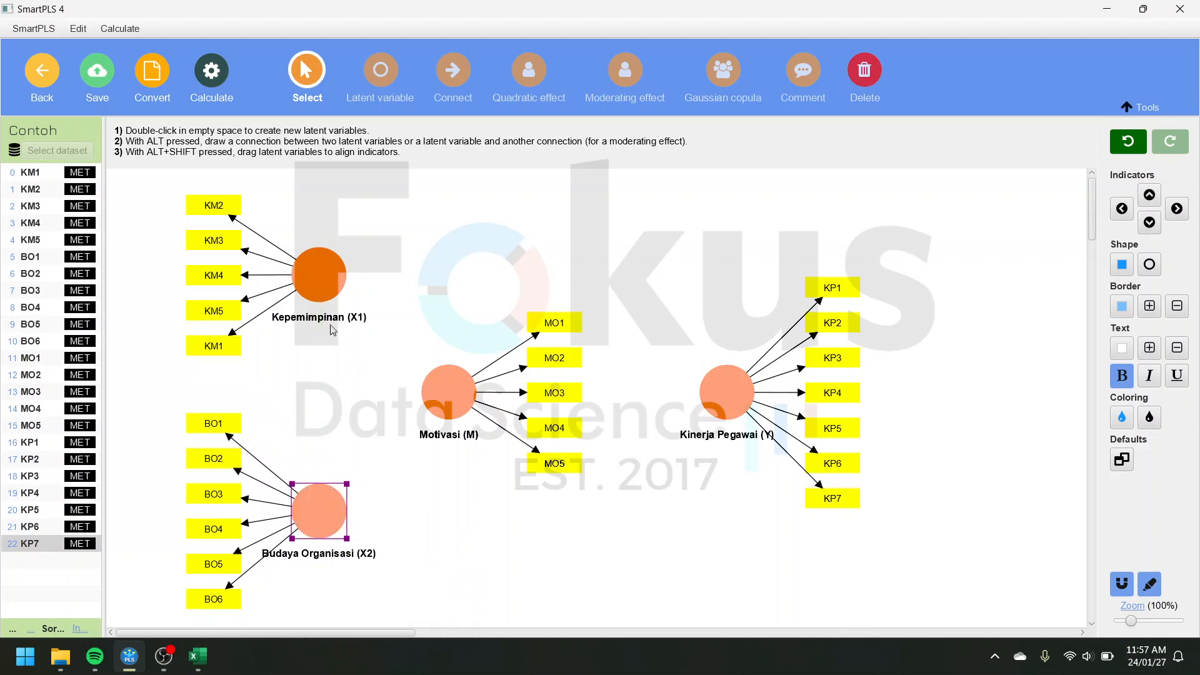
drag(319, 275, 318, 260)
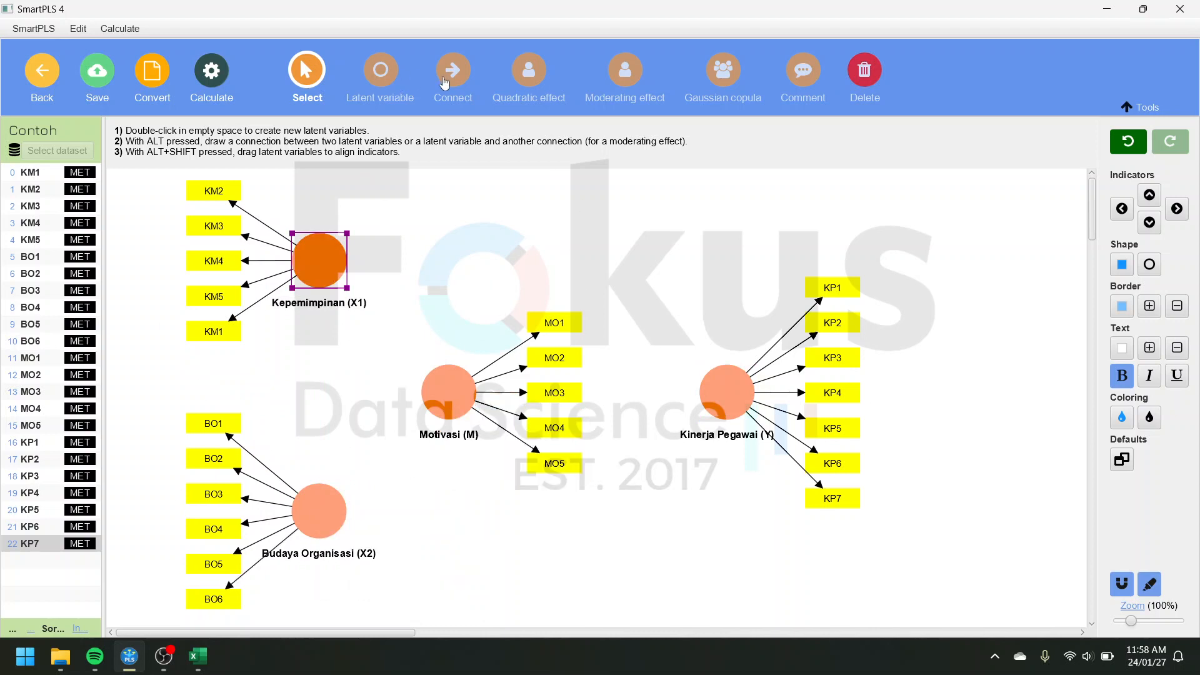
Consult the research framework diagram in the Excel worksheet and connect Kepemimpinan (X1) and Budaya Organisasi (X2) to Motivasi (M).
click(464, 78)
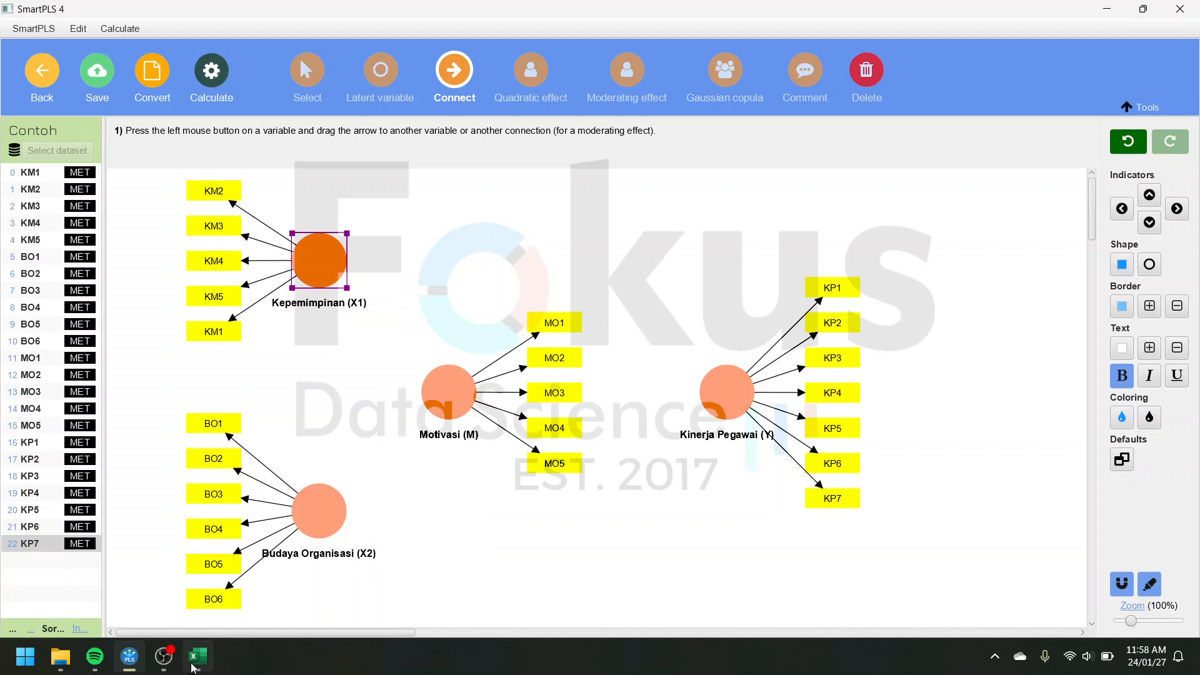
mouse_move(193, 668)
click(199, 569)
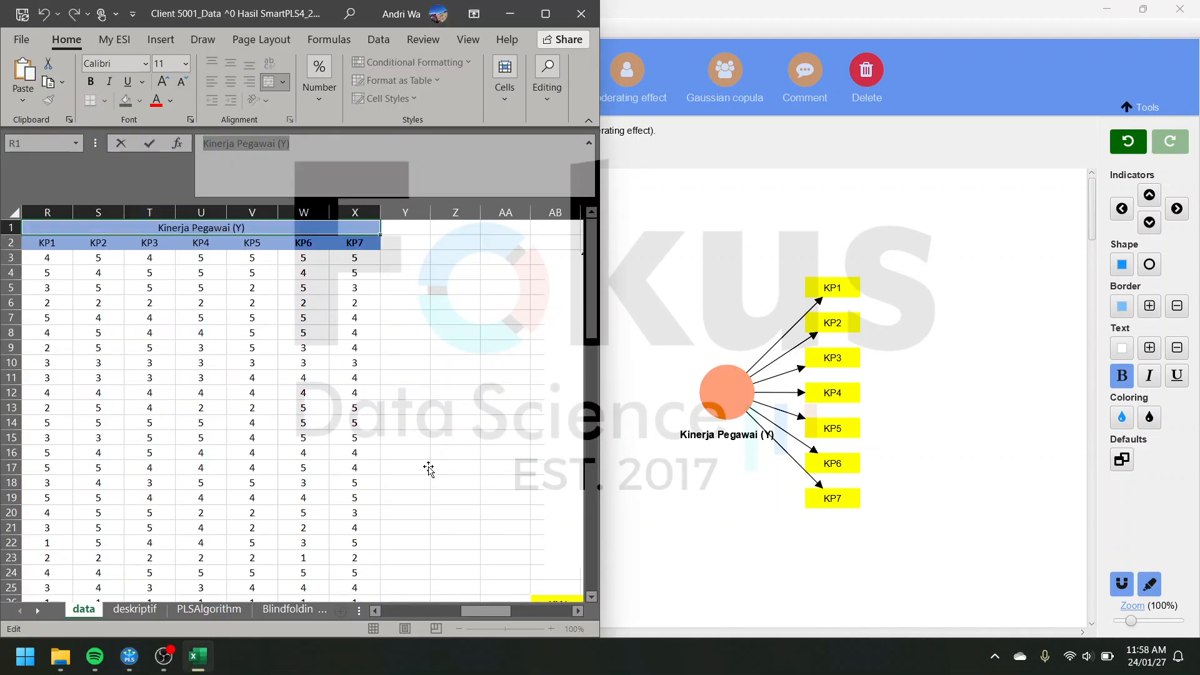
scroll(428, 468, right, 3)
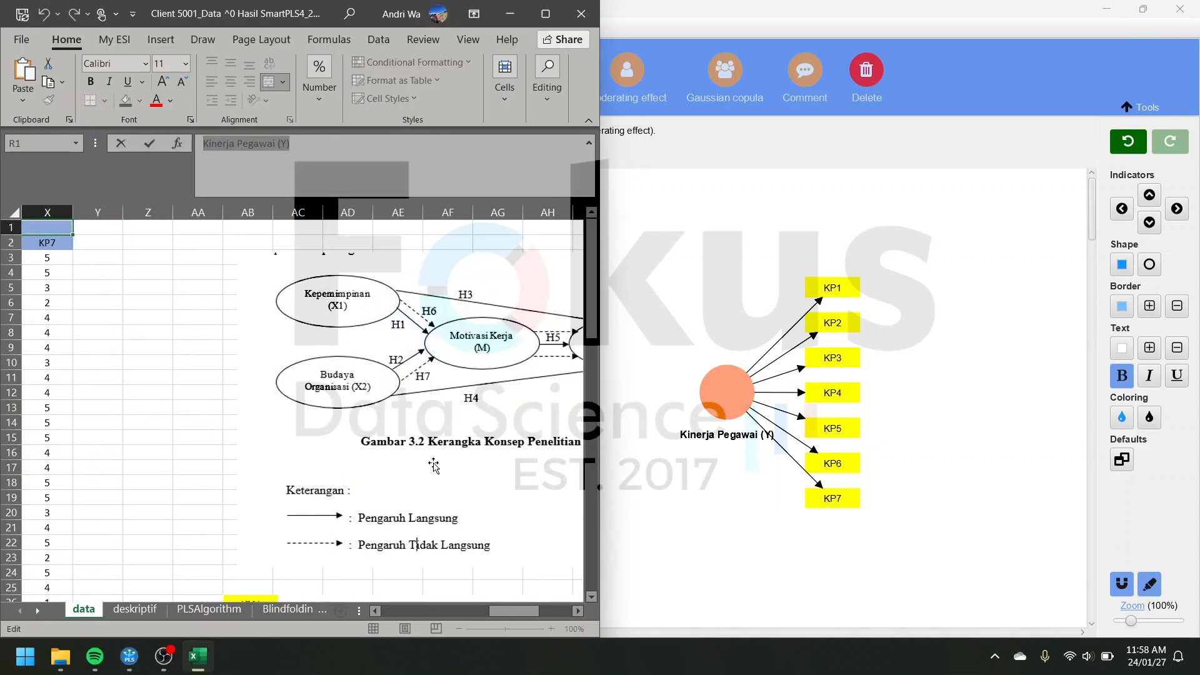
click(713, 486)
drag(319, 269, 448, 391)
drag(315, 523, 434, 403)
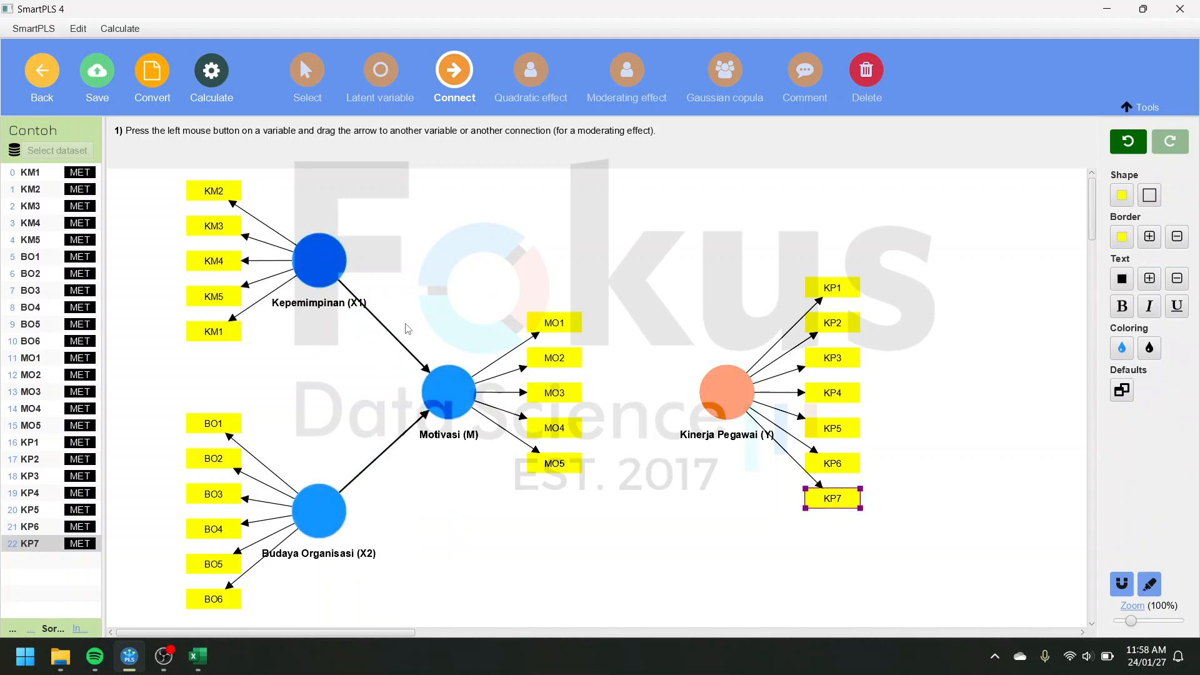
Connect Kepemimpinan (X1), Budaya Organisasi (X2) and Motivasi (M) to Kinerja Pegawai (Y), compare with the worksheet's framework, and save the model.
drag(325, 263, 722, 386)
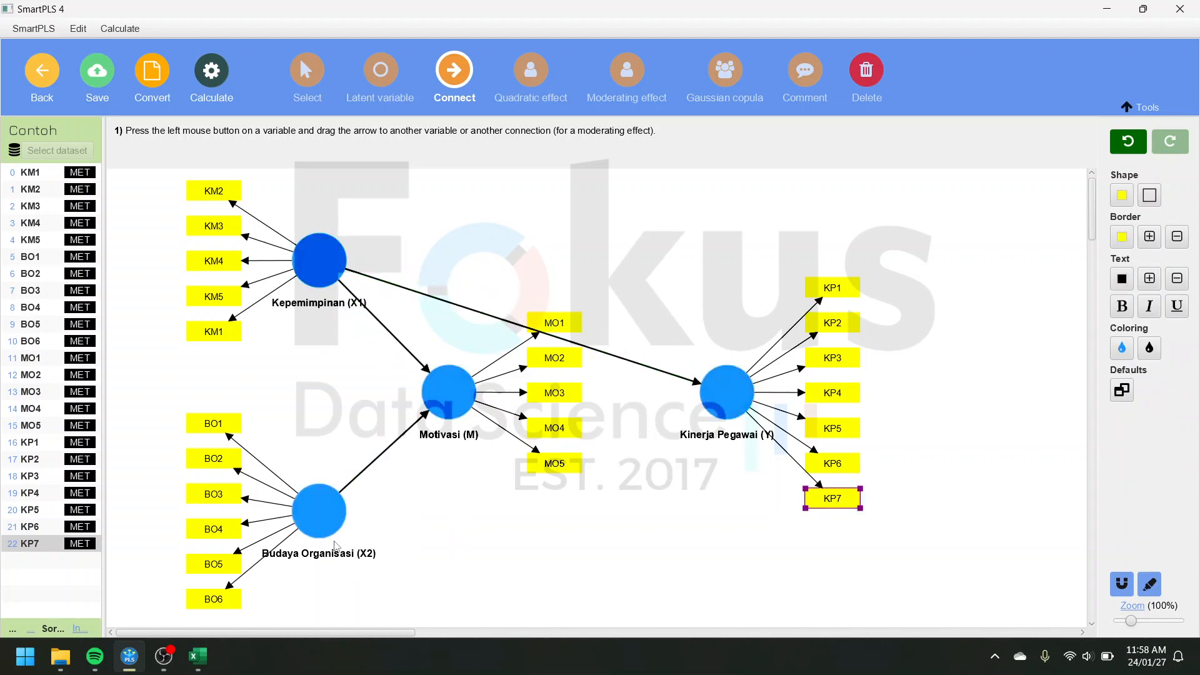
drag(334, 534, 736, 403)
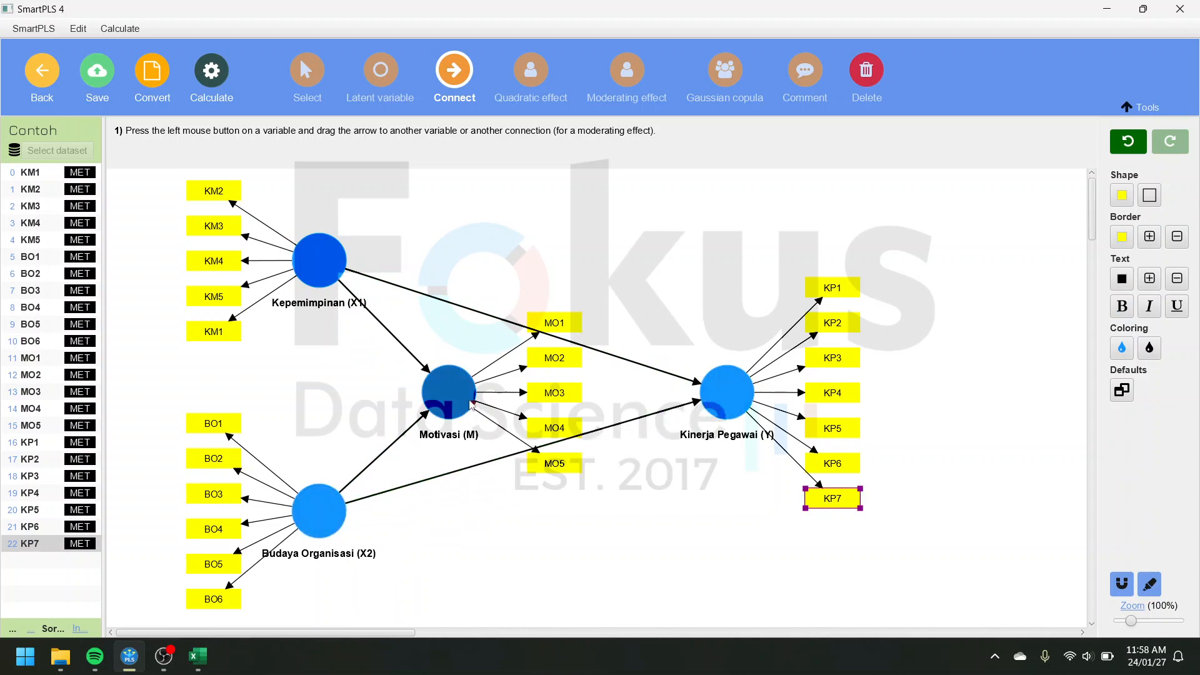
drag(448, 392, 729, 399)
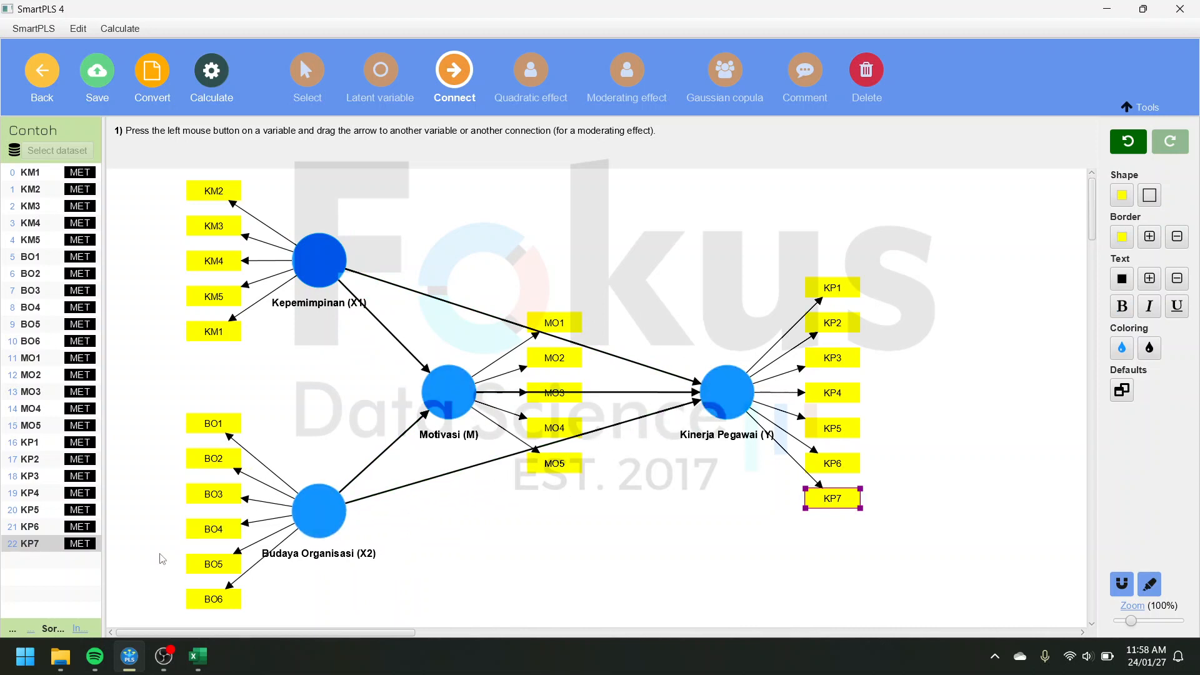
click(196, 656)
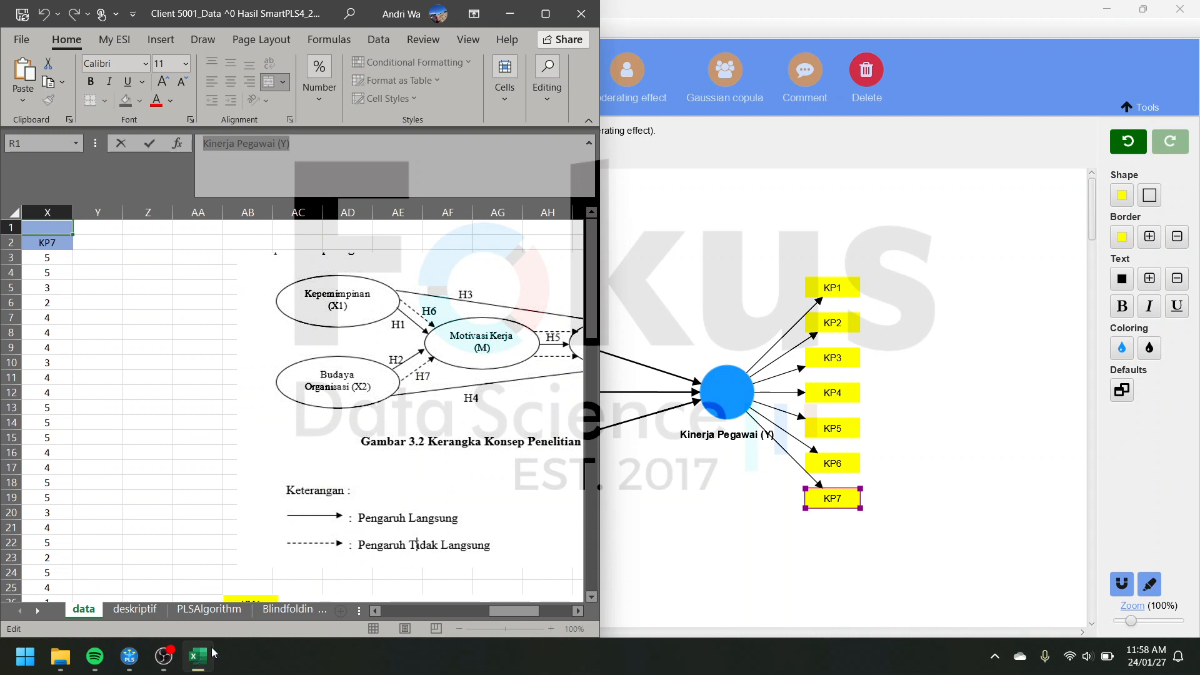
click(676, 462)
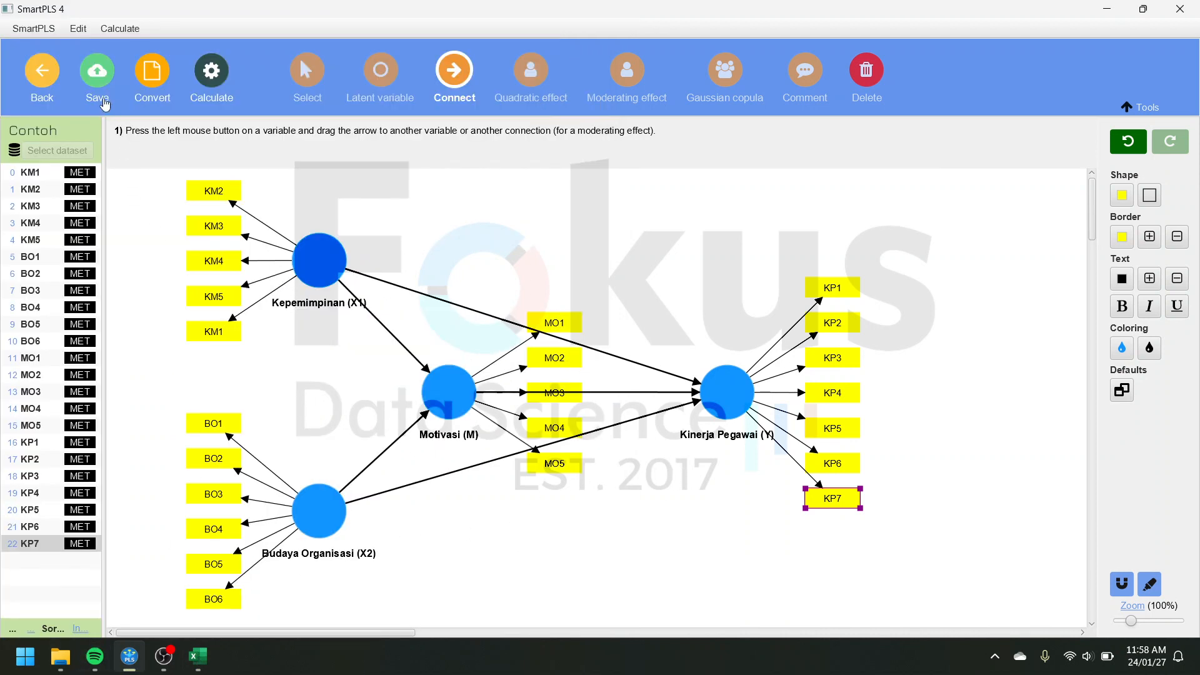
click(94, 76)
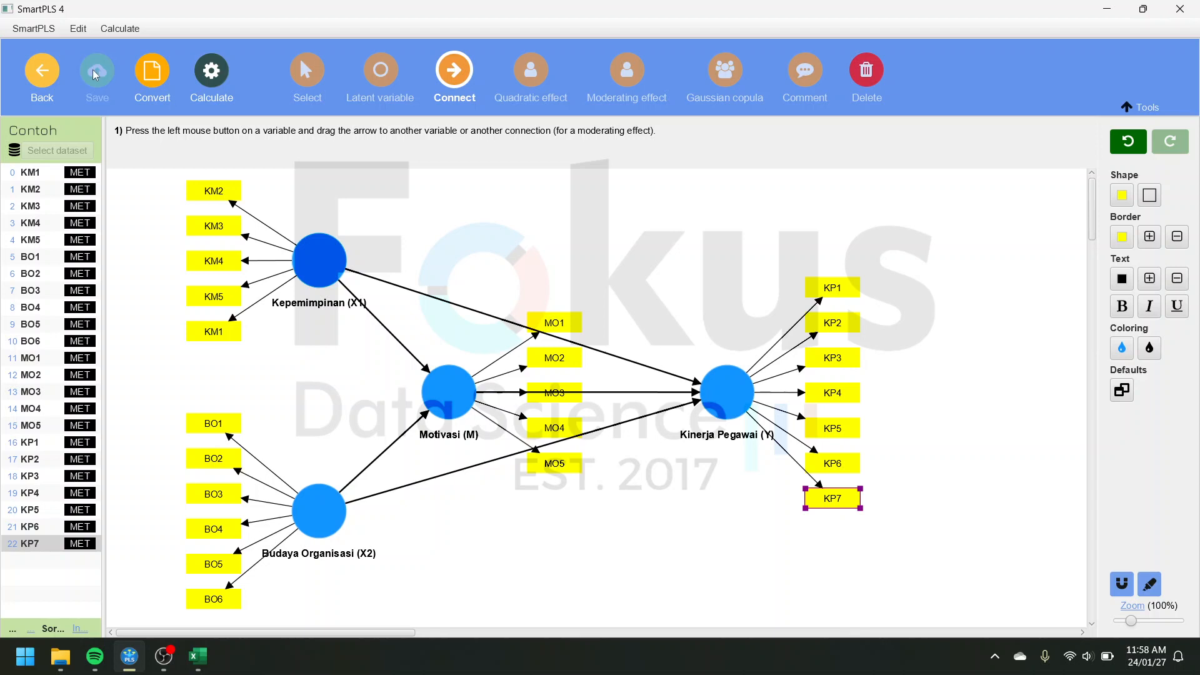
Open the Interpretasi Hasil SmartPLS4 Word document from File Explorer as a reference and return to the SmartPLS model.
click(60, 657)
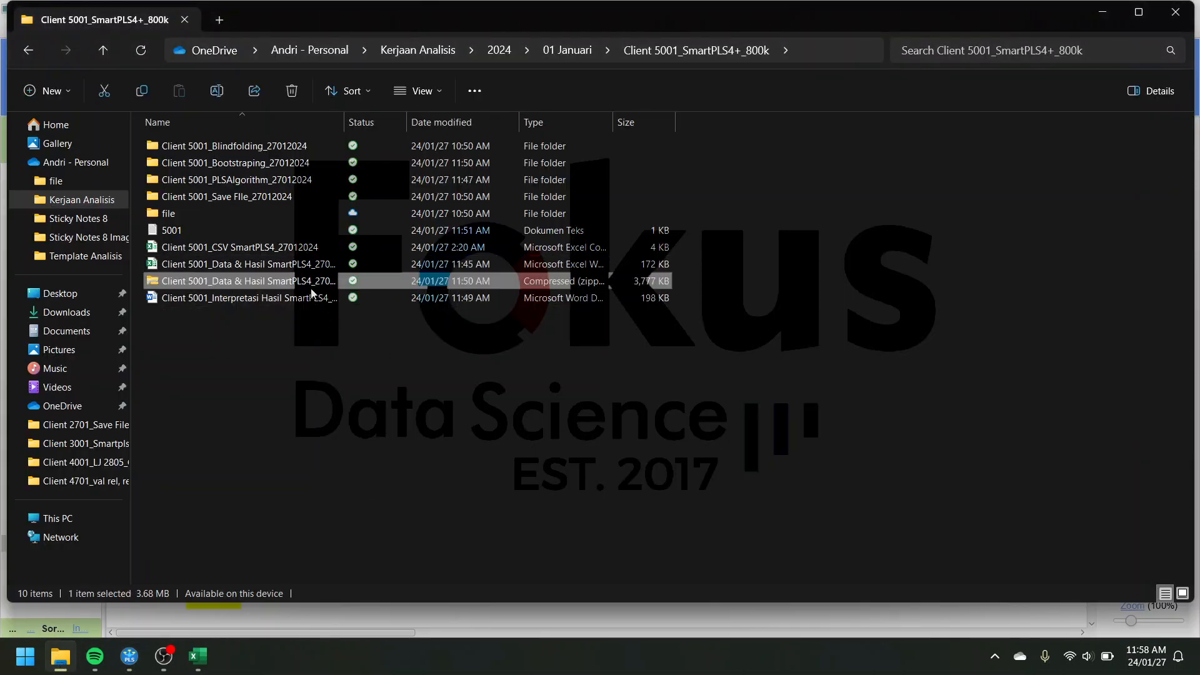
double_click(306, 299)
click(1089, 21)
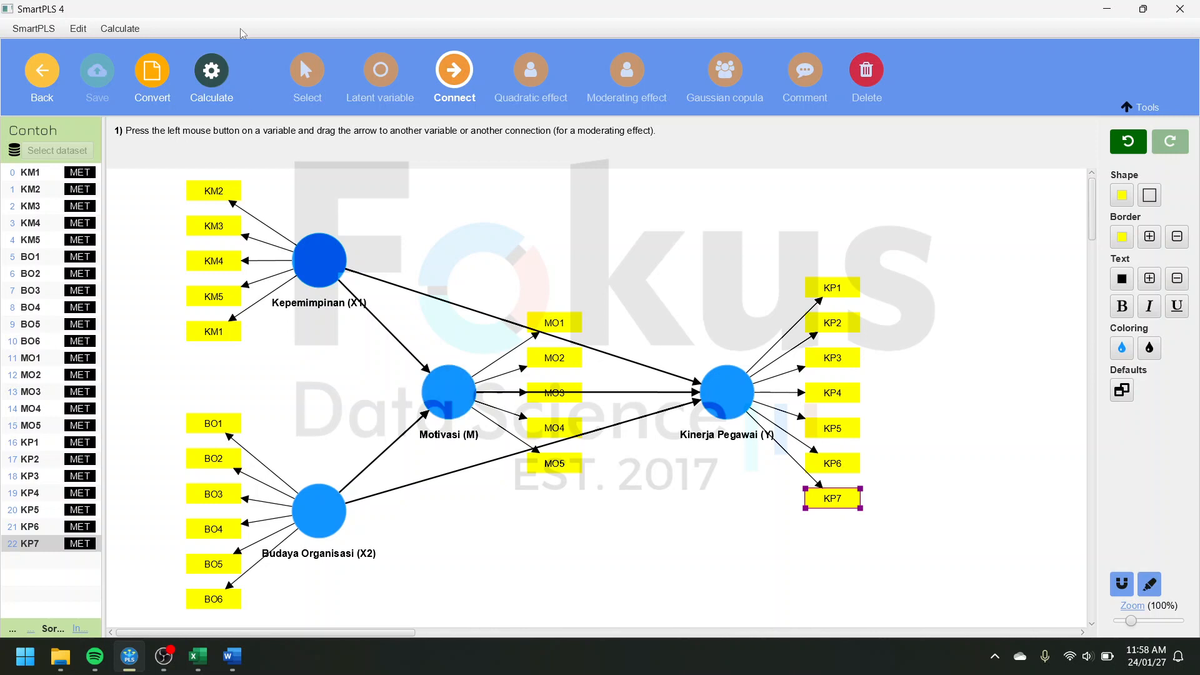
Move Motivasi (M) closer to the X constructs, keeping it level with Kinerja Pegawai (Y).
click(306, 71)
drag(432, 391, 395, 404)
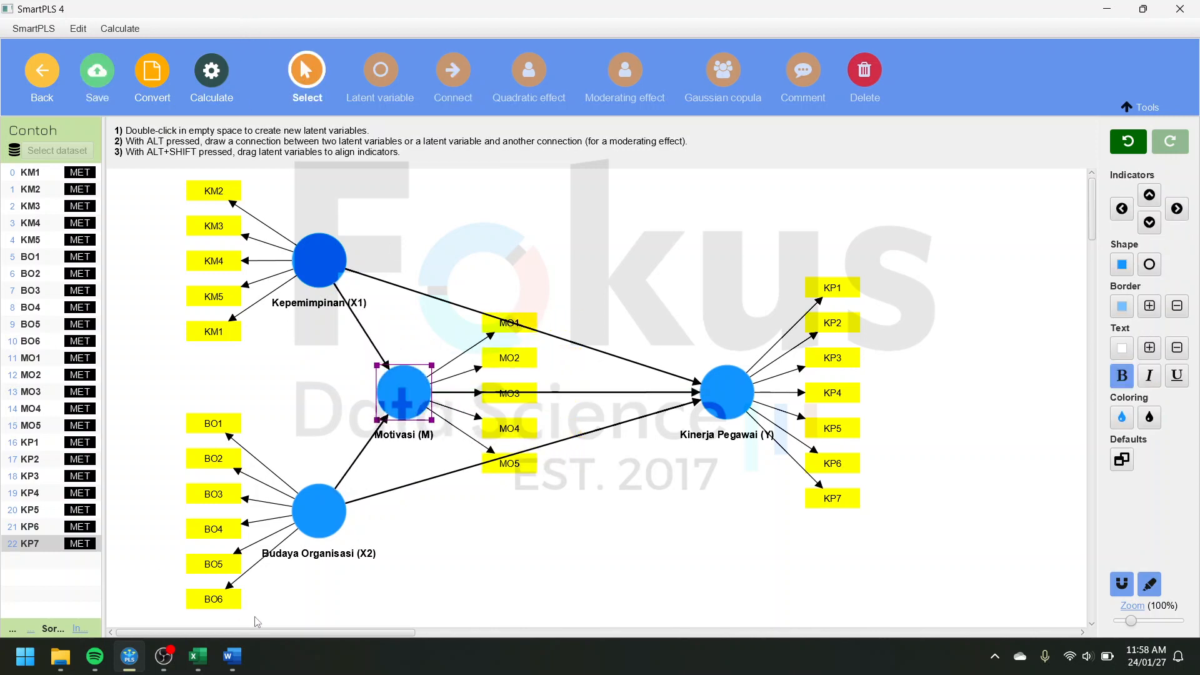
click(475, 597)
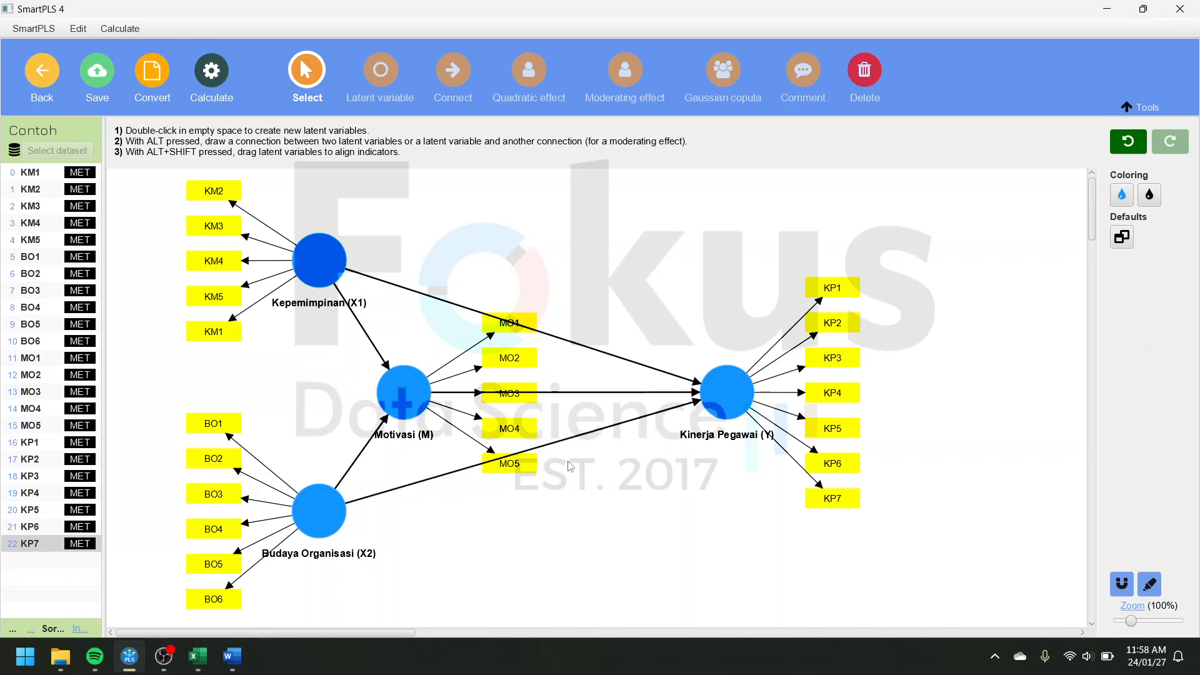
Switch to the Word document and examine its research model and Outer Model diagrams as a layout reference.
click(232, 656)
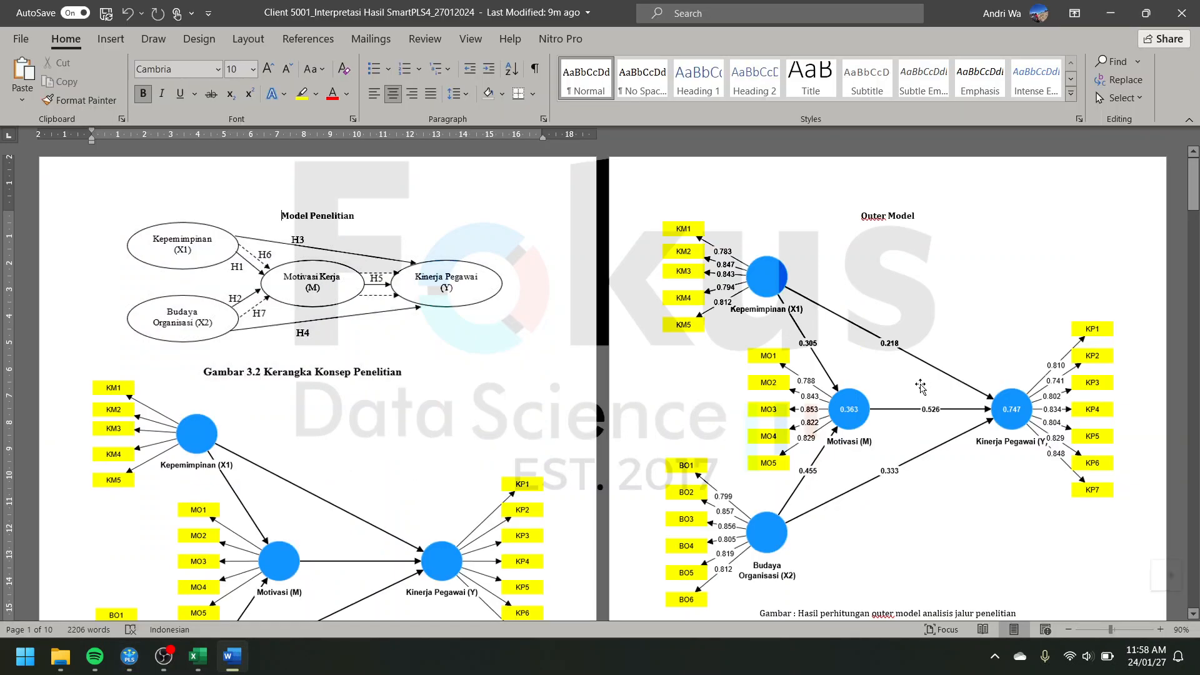
ctrl+scroll(803, 410, up, 3)
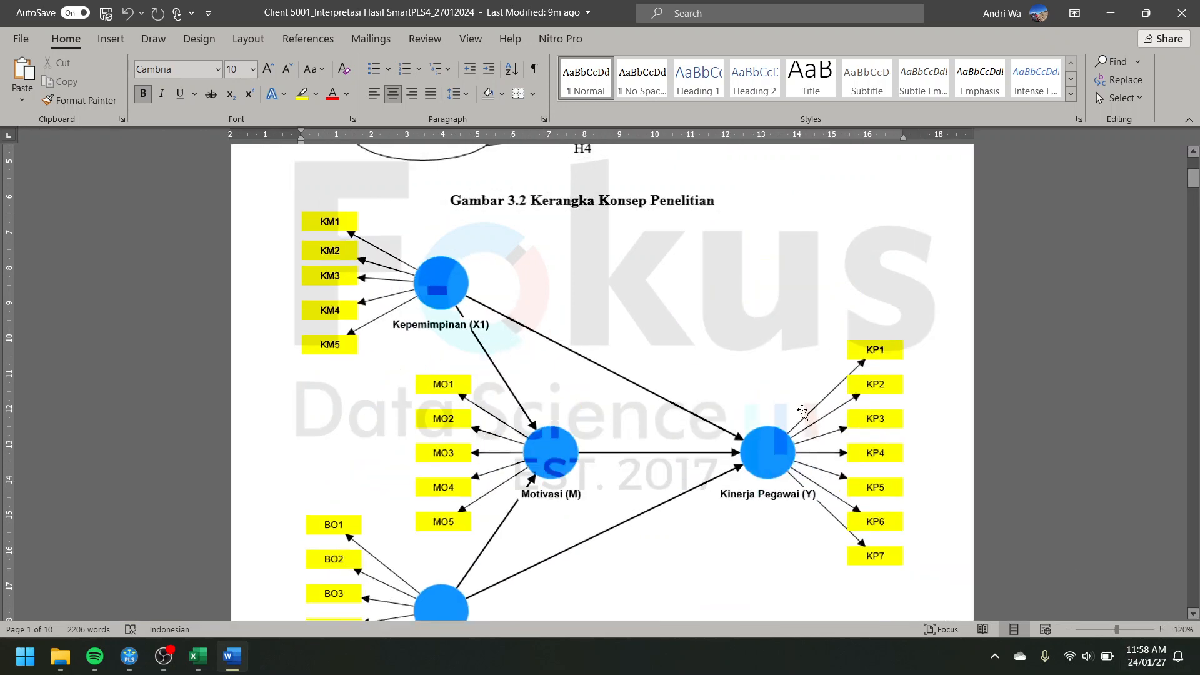
scroll(803, 410, down, 10)
scroll(804, 410, down, 5)
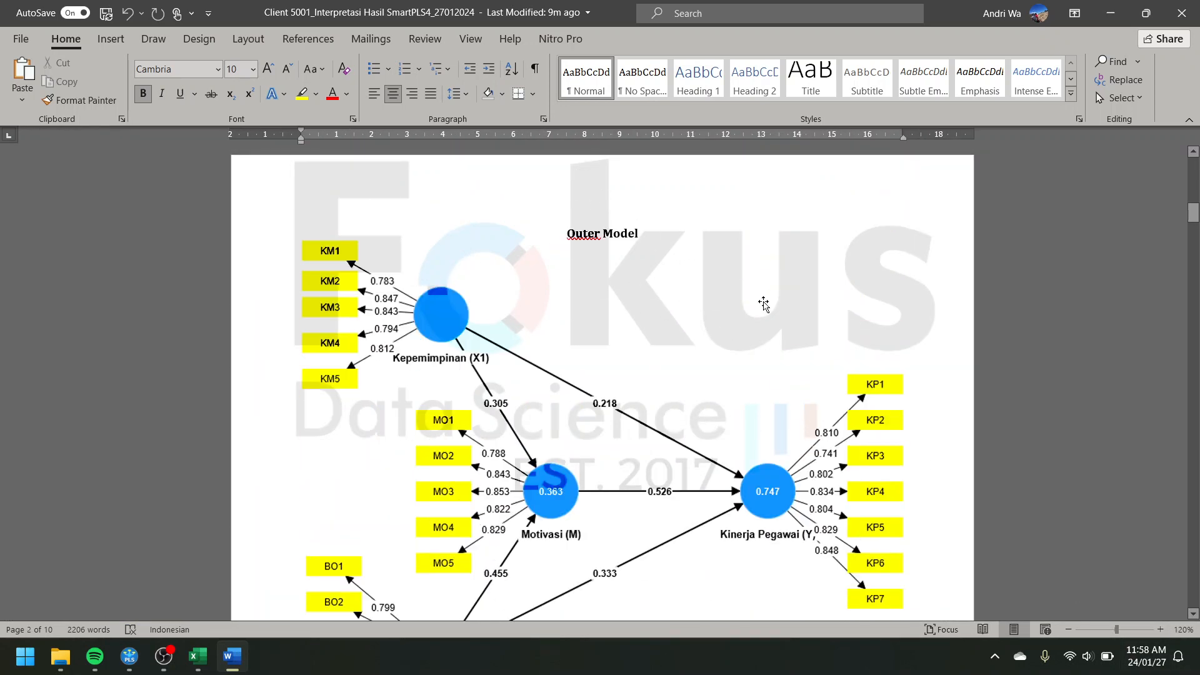
scroll(759, 300, down, 2)
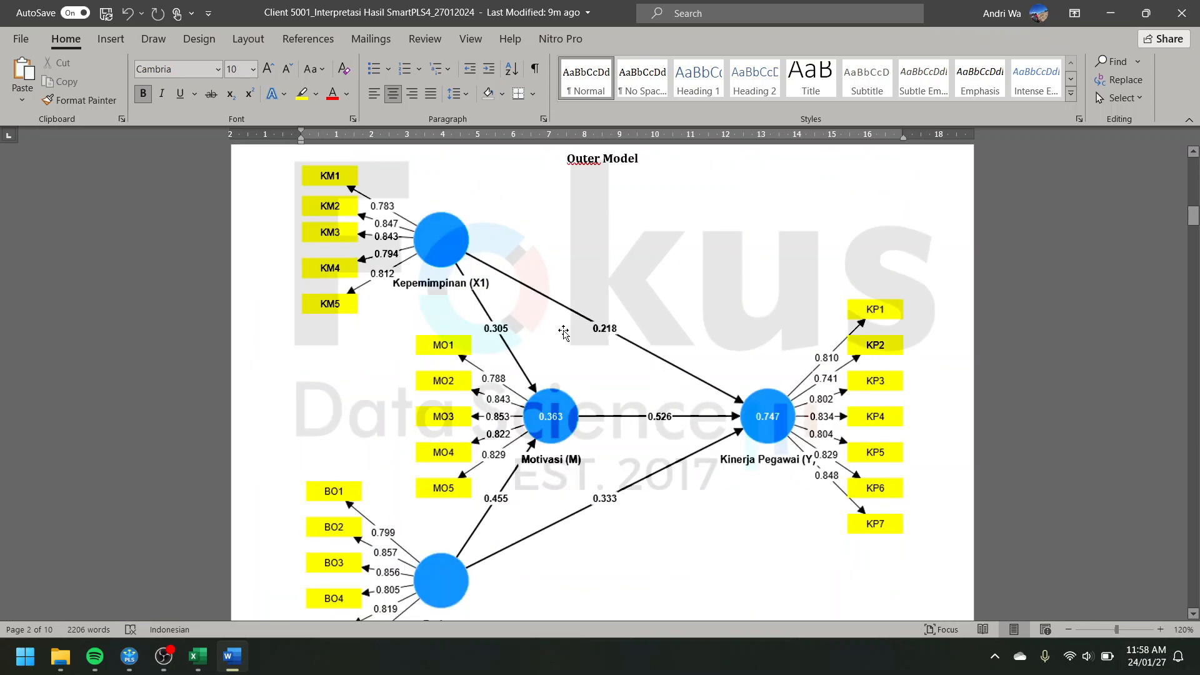
click(1112, 6)
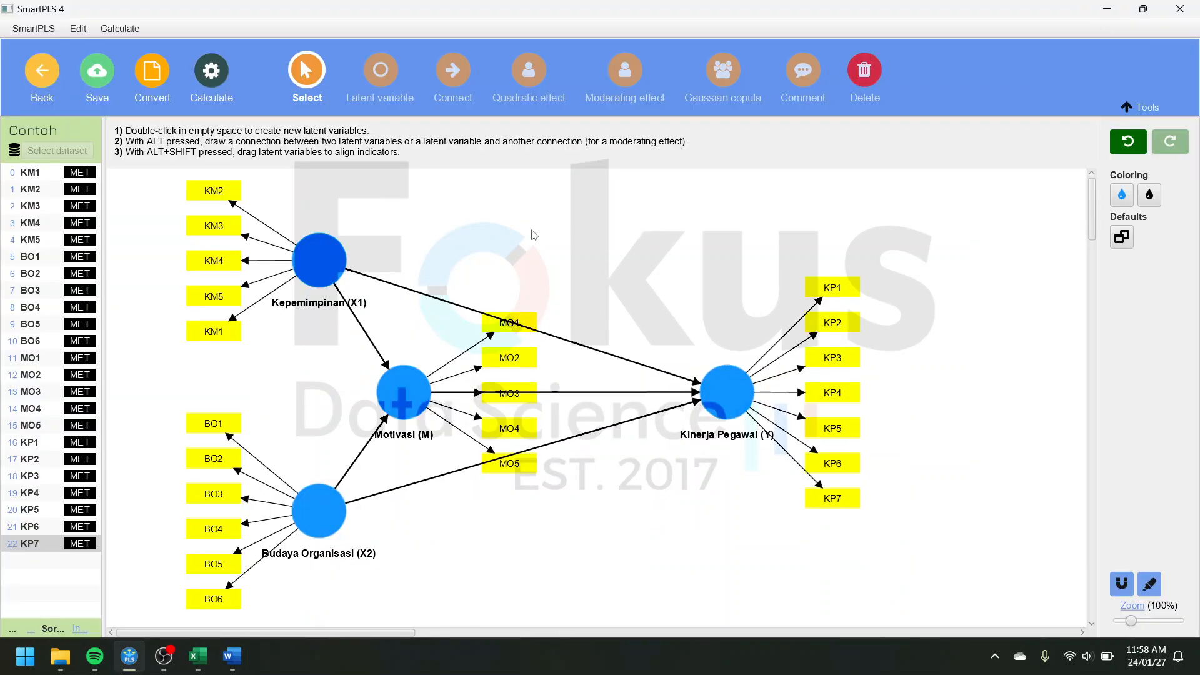
Save the model, run the PLS-SEM algorithm with the Path weighting scheme and Standardized results, and enlarge the report's graphical output area.
click(104, 74)
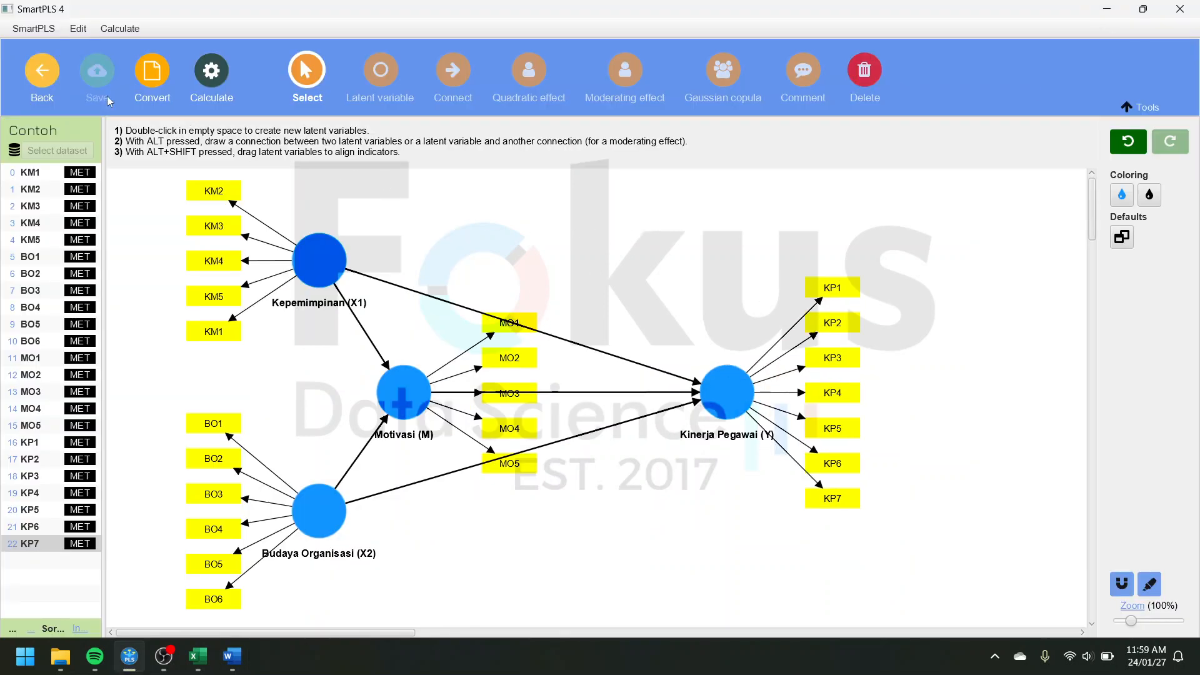
click(212, 74)
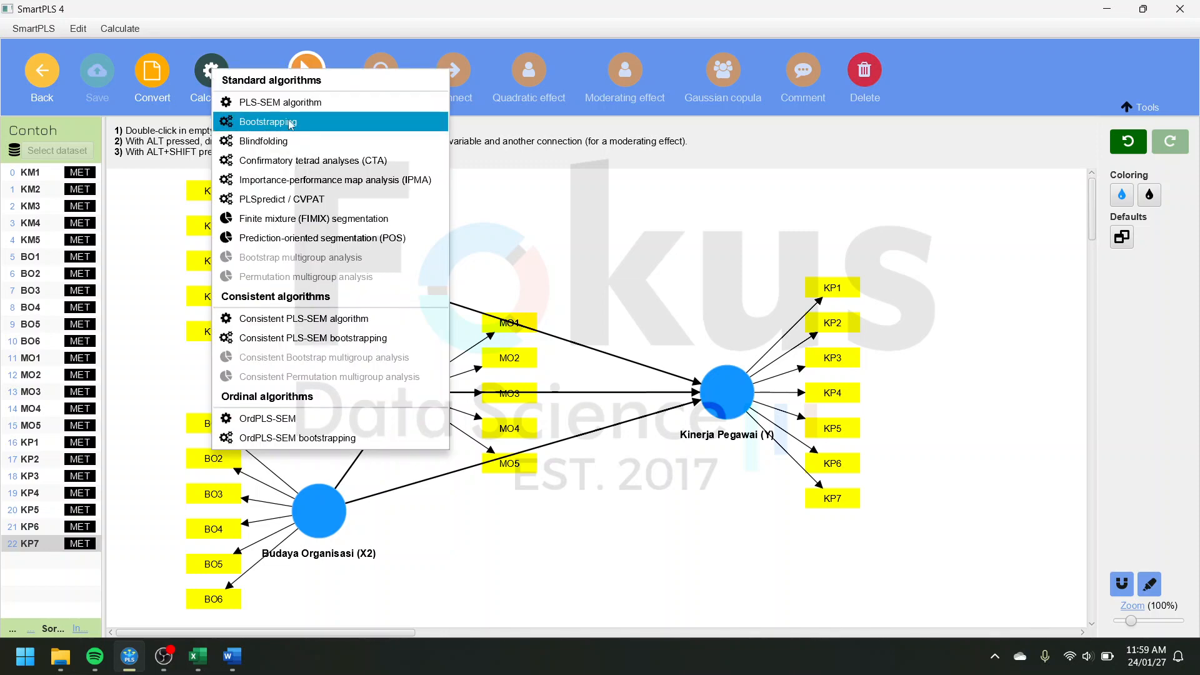
click(306, 103)
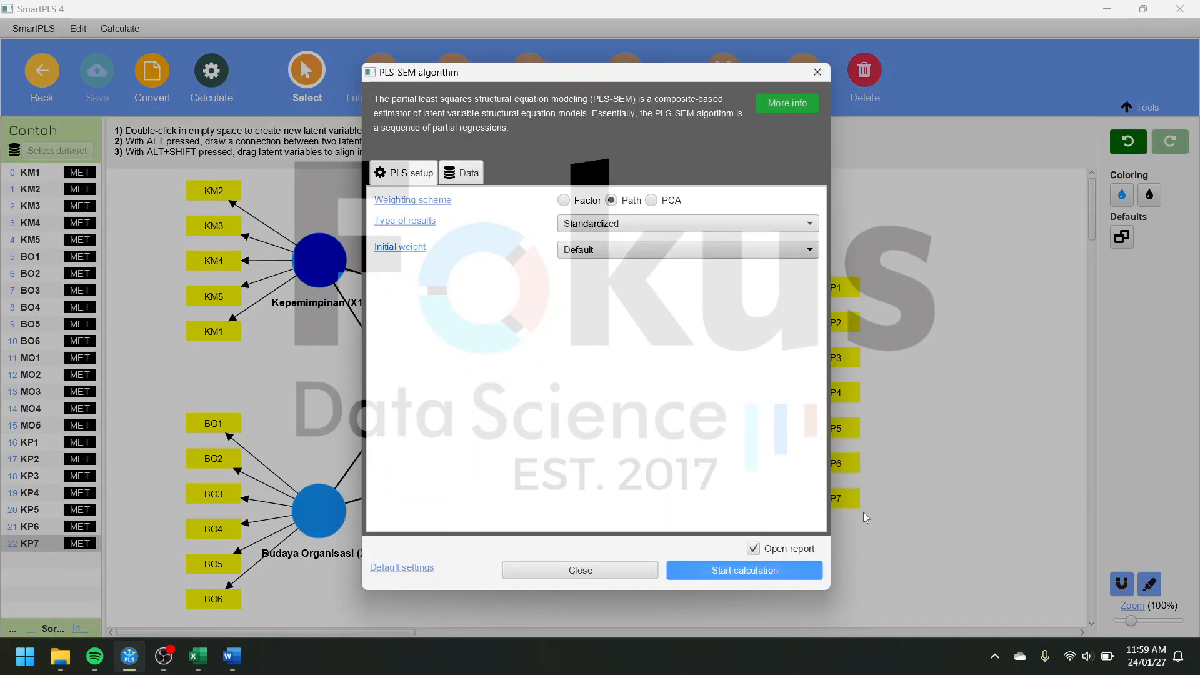
click(751, 578)
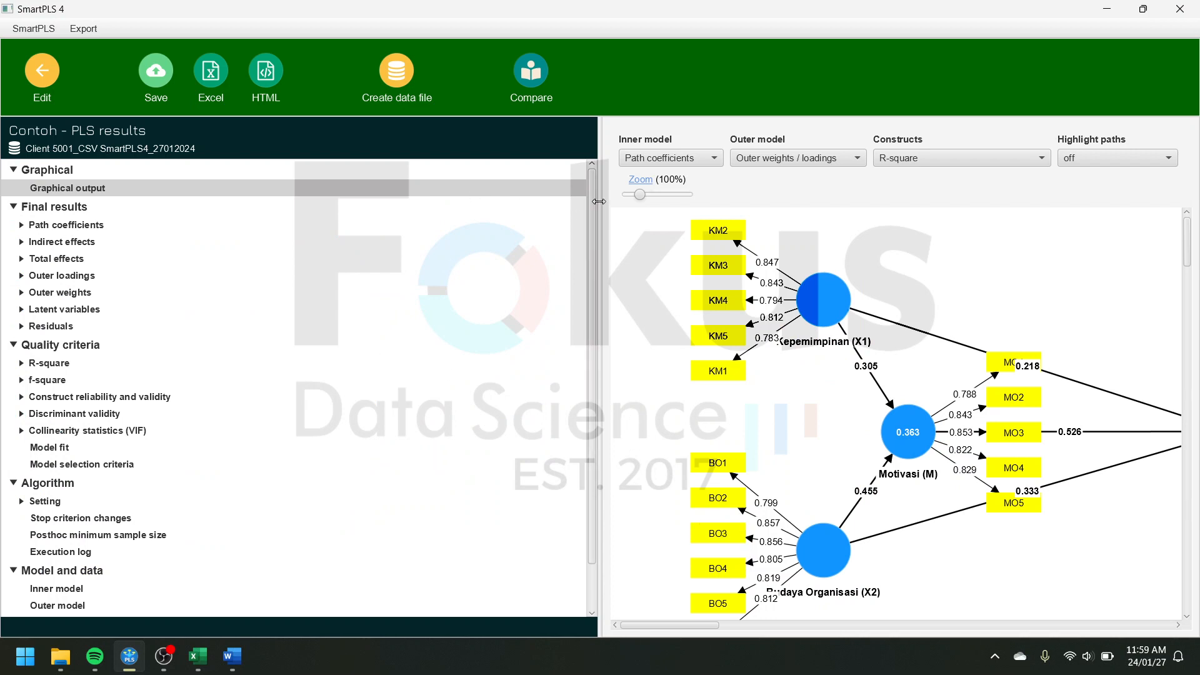
drag(597, 201, 258, 190)
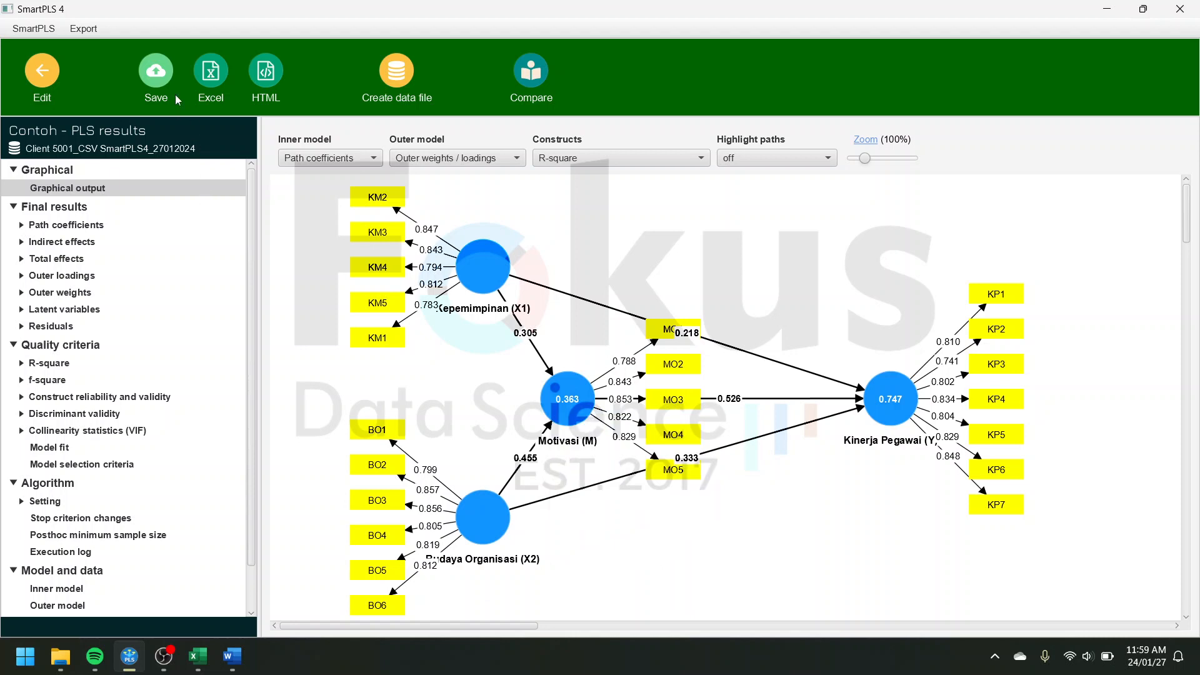
Save the results report in the Contoh project under the name PLSalgorithm.
click(157, 73)
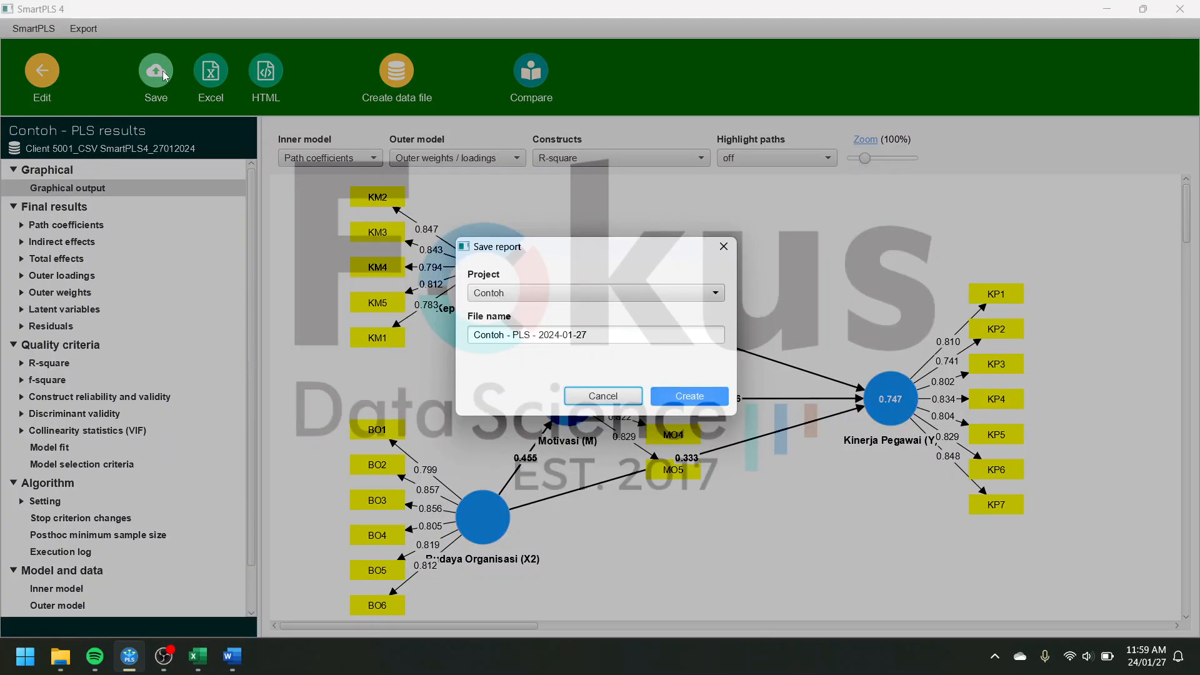
drag(587, 332, 470, 334)
text(PLSalgorithm)
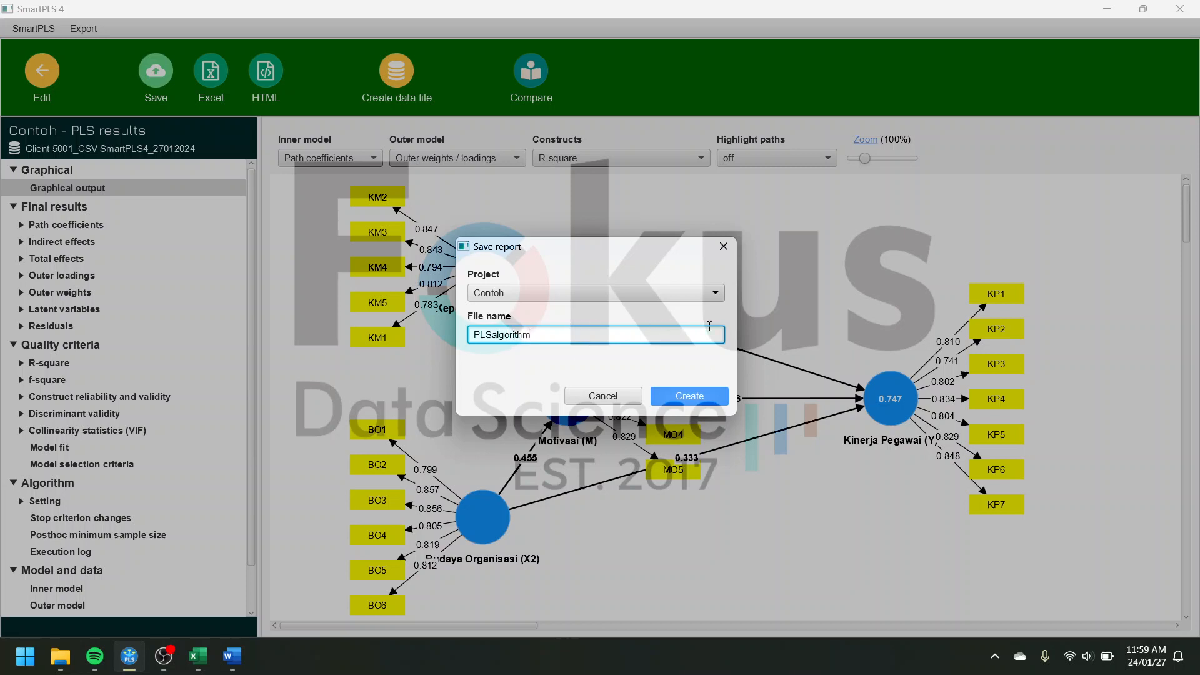
click(689, 395)
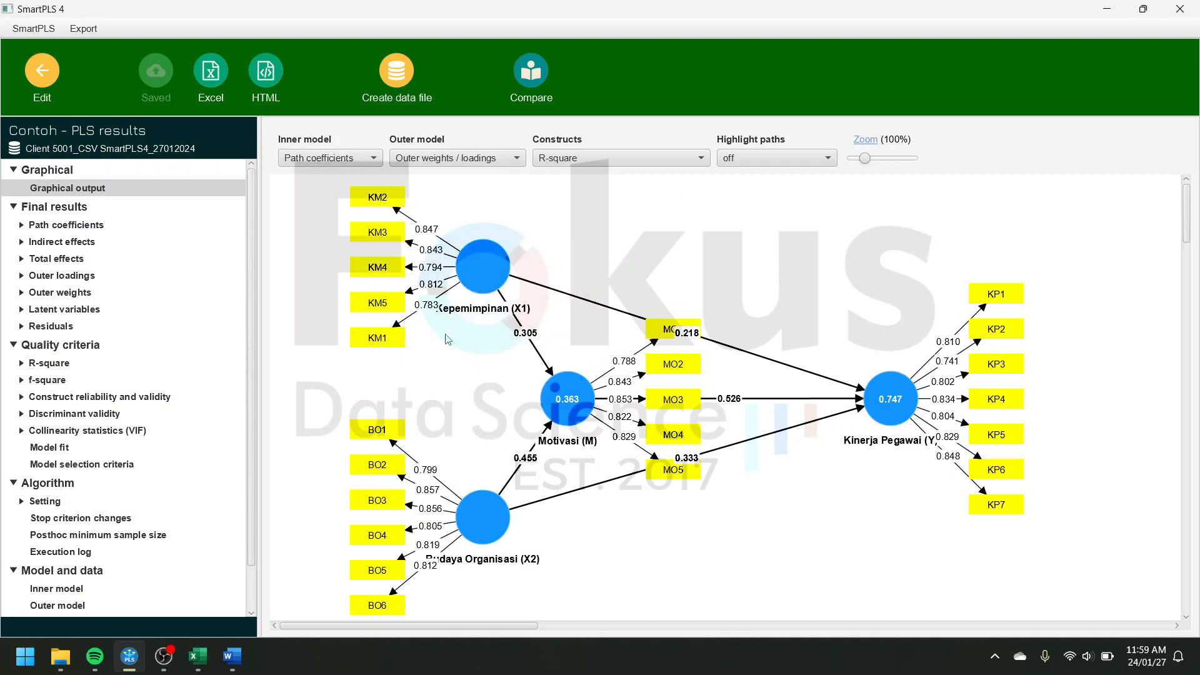
click(213, 81)
click(764, 433)
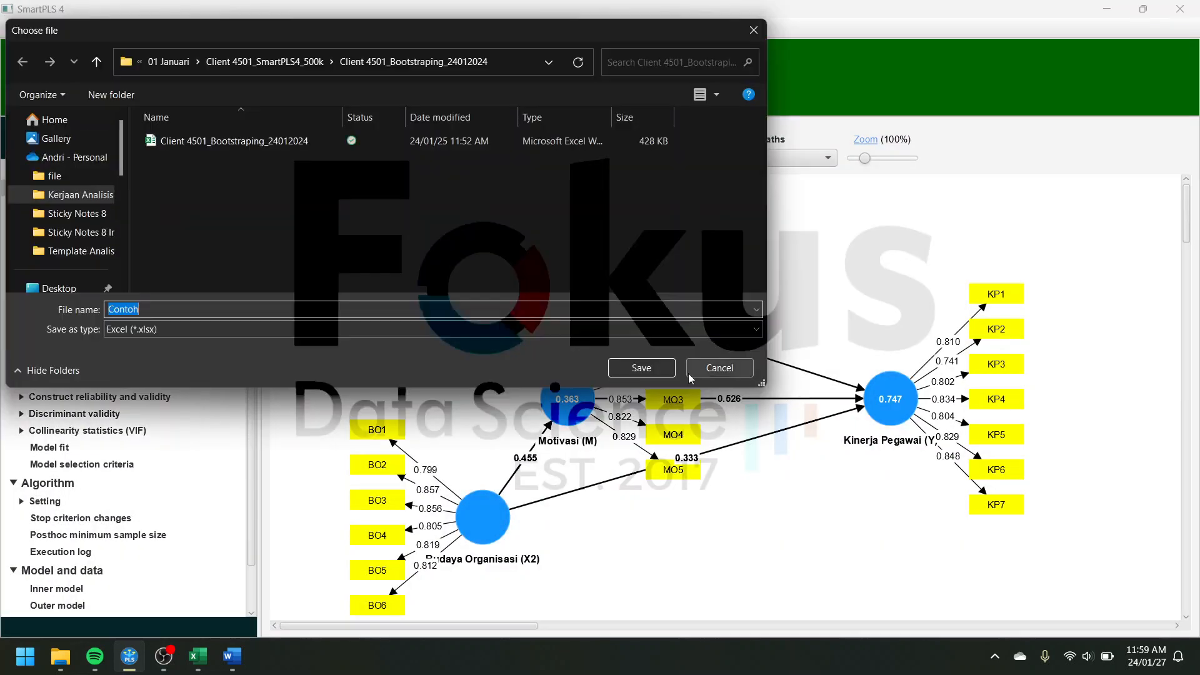
click(96, 61)
click(199, 309)
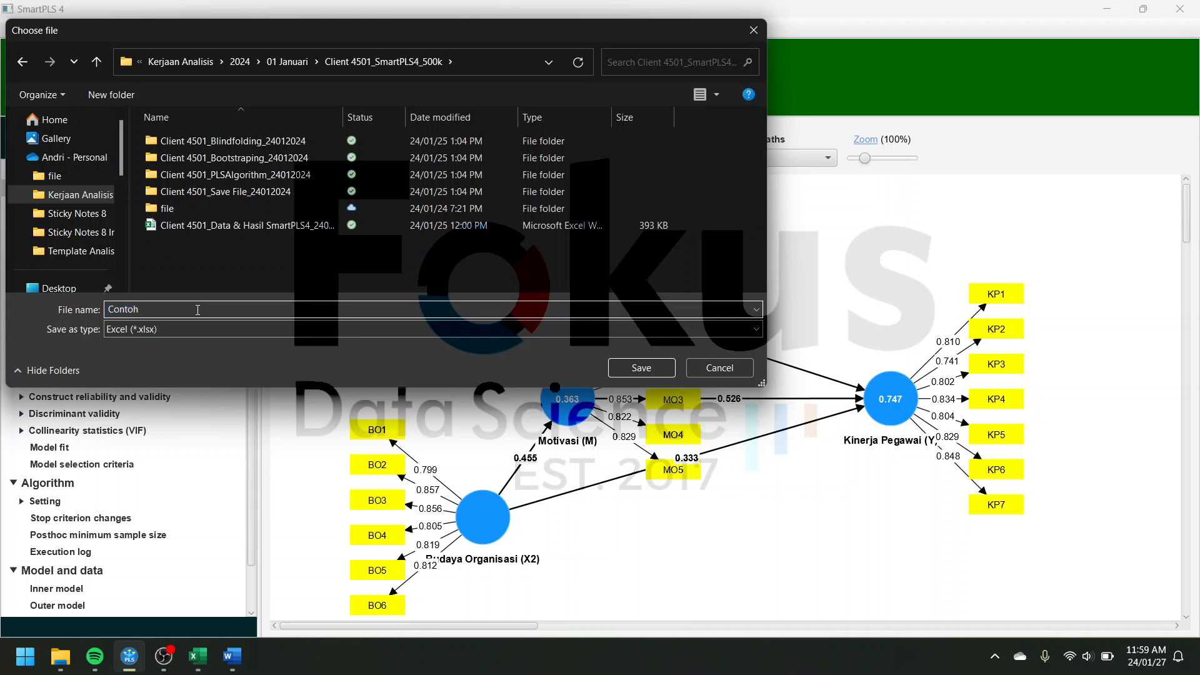
double_click(199, 309)
key(BackSpace)
click(723, 368)
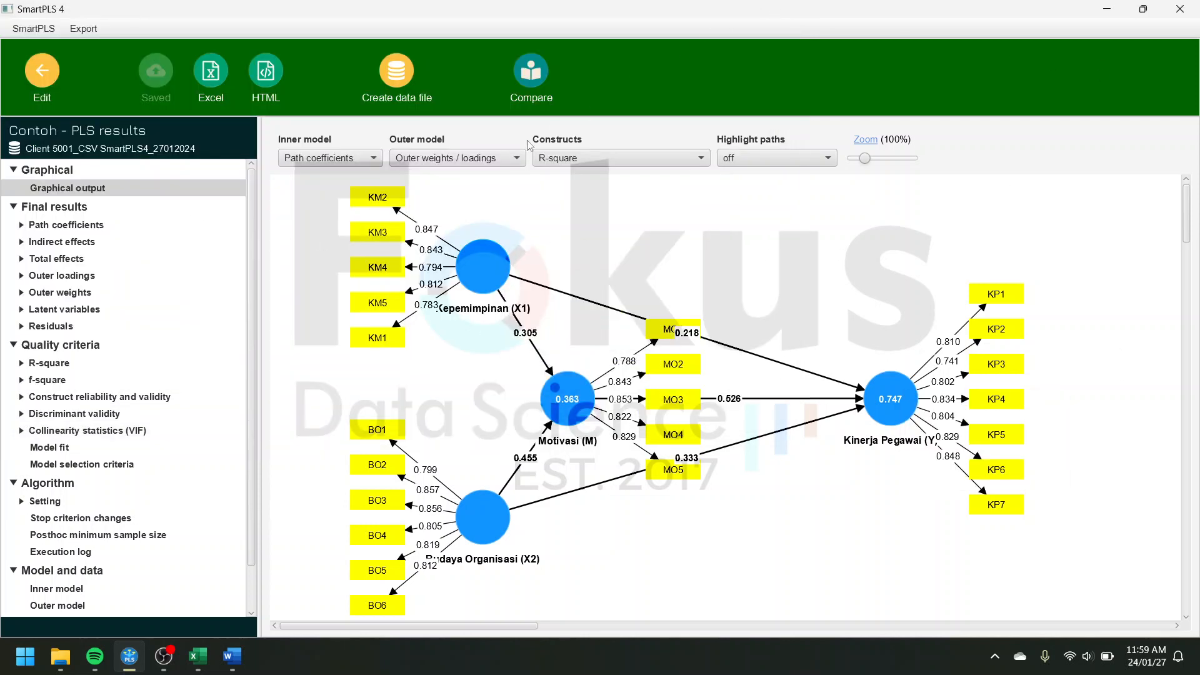
Display the Outer loadings matrix at 120% zoom and examine the indicator loadings of all four constructs.
click(74, 277)
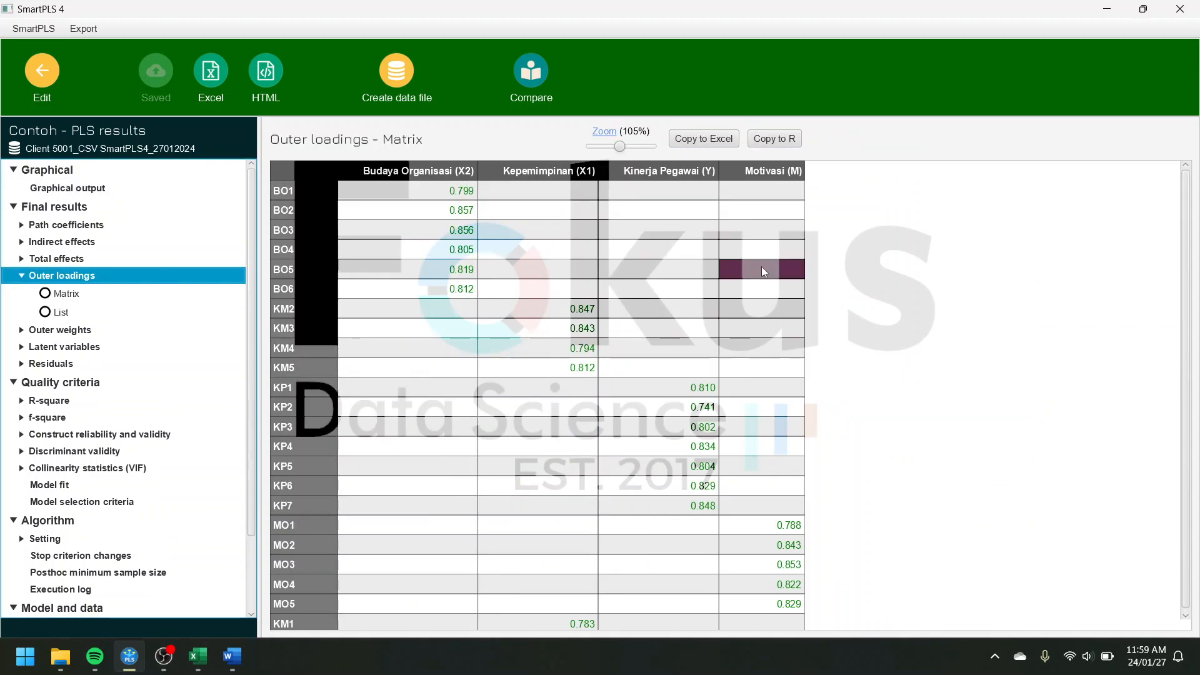
scroll(733, 425, down, 1)
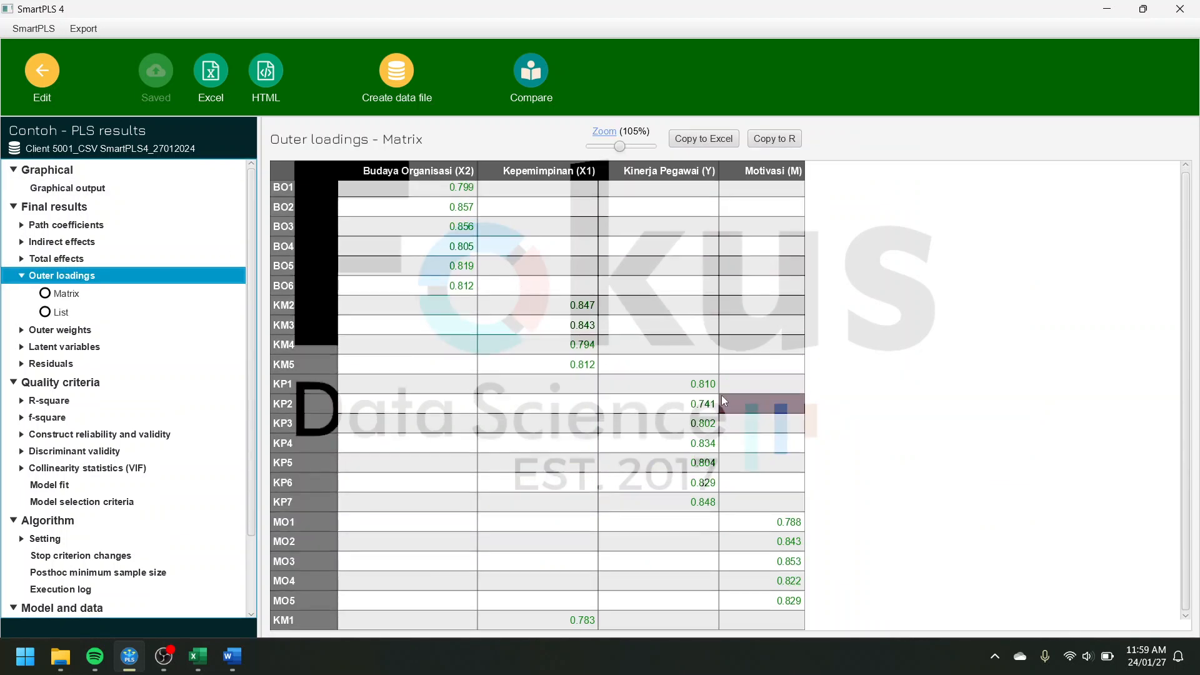
scroll(723, 400, up, 1)
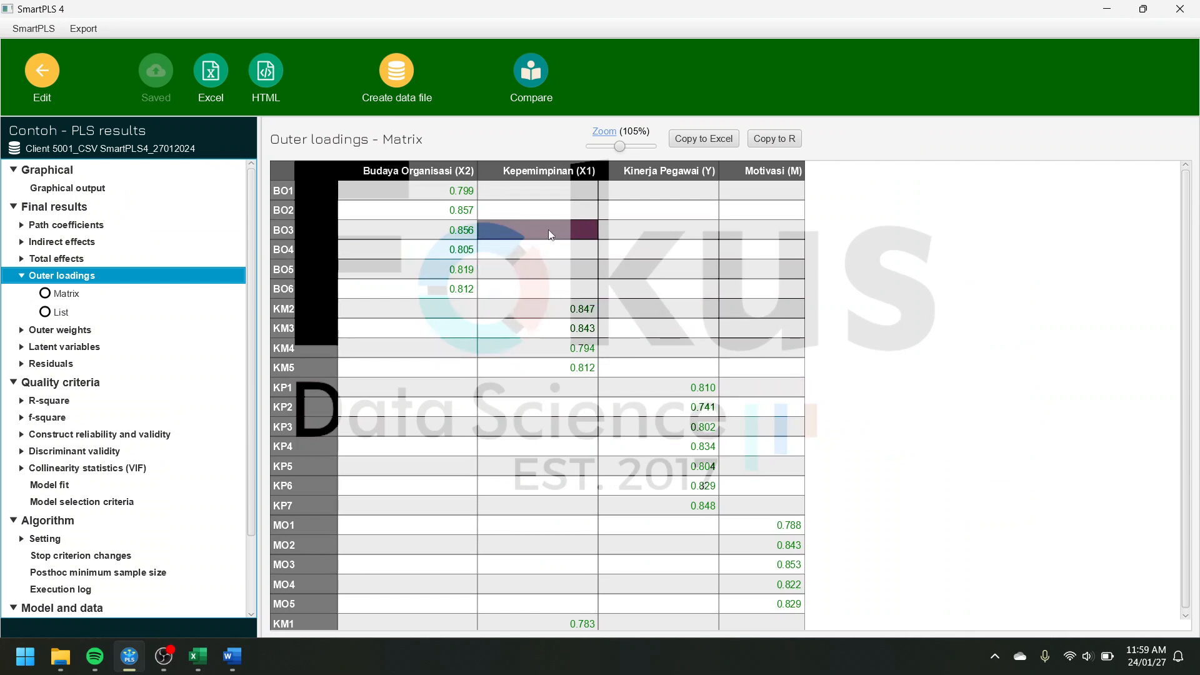
scroll(625, 456, down, 1)
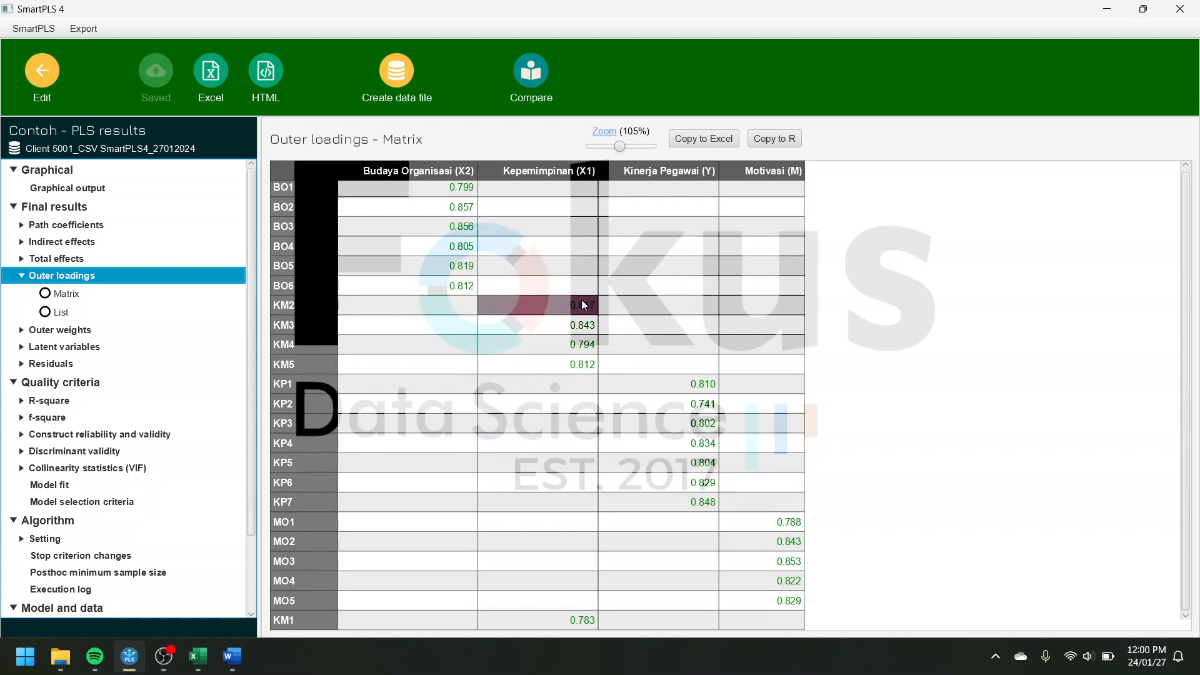
drag(619, 146, 625, 146)
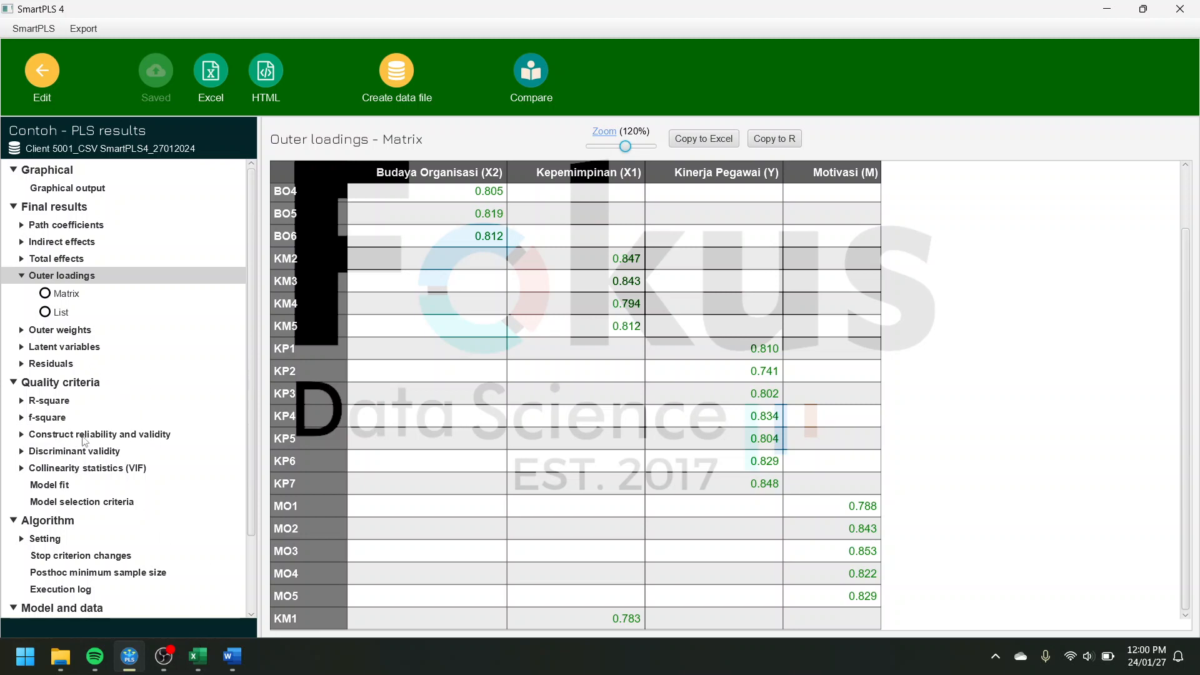
Open the Construct reliability and validity overview and compare it with the outer loadings and AVE table in the Word document.
click(139, 436)
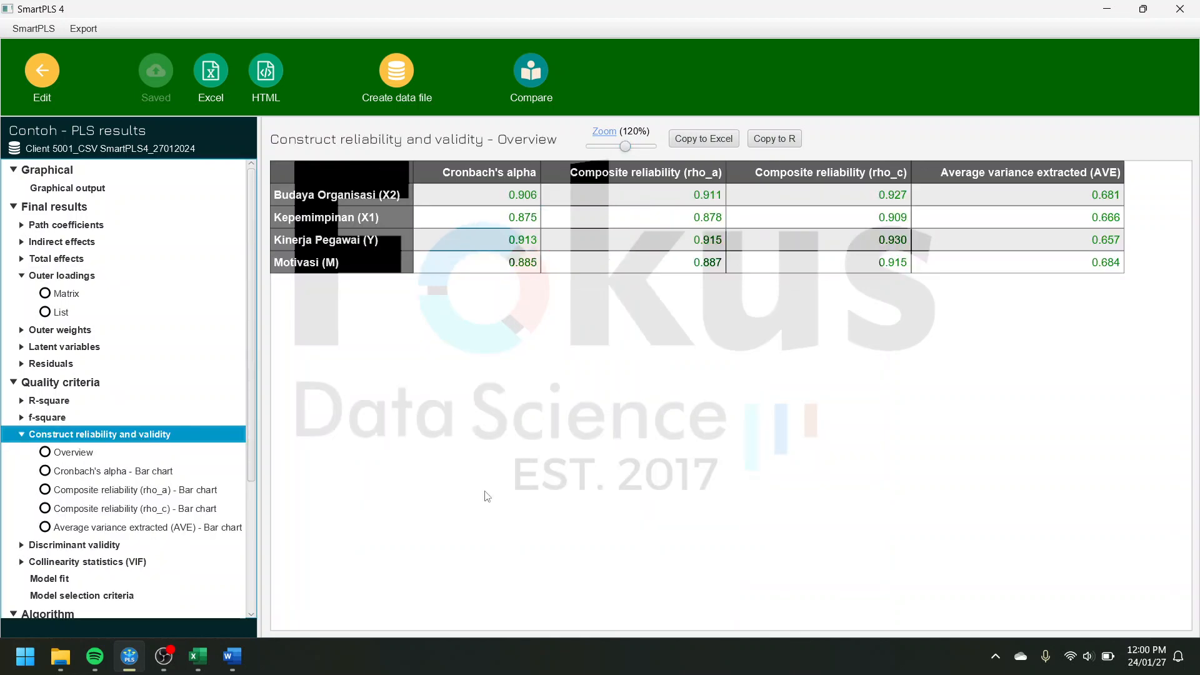
click(231, 657)
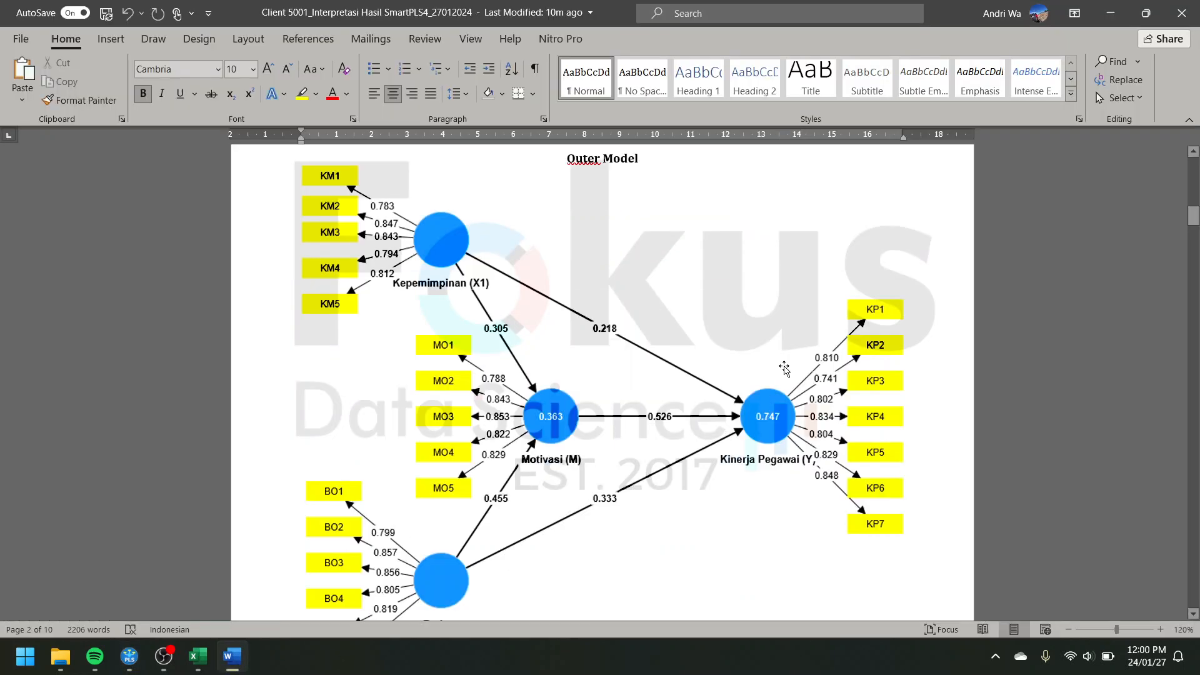
scroll(889, 278, down, 7)
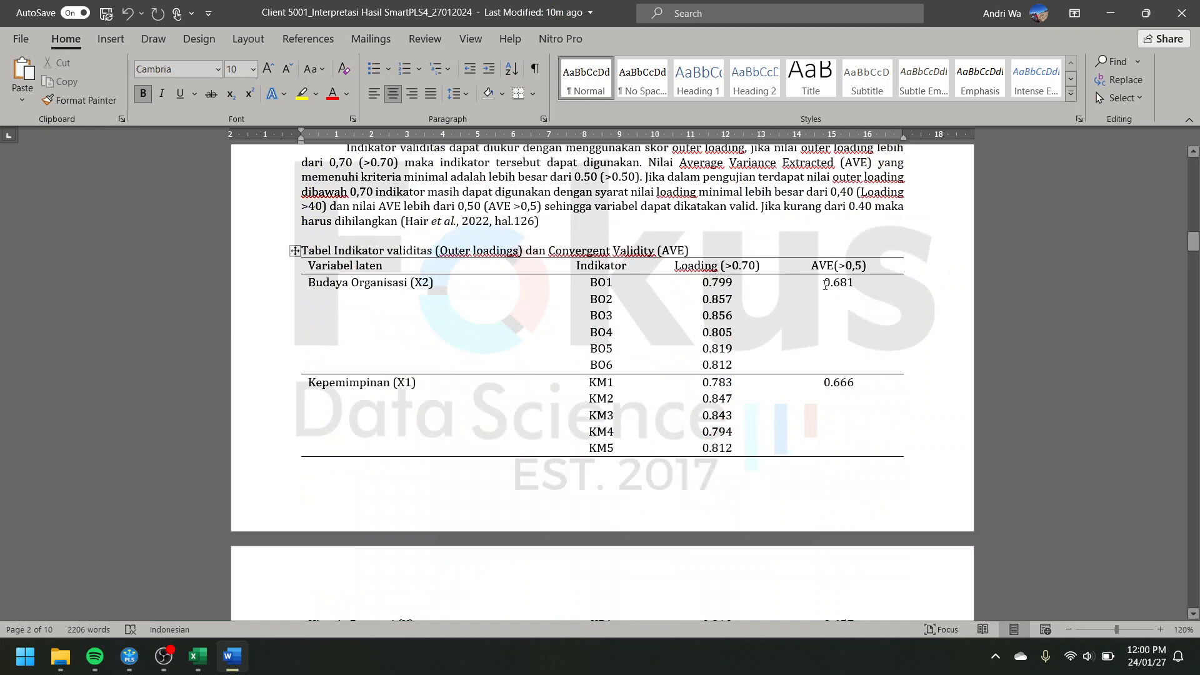
click(1110, 12)
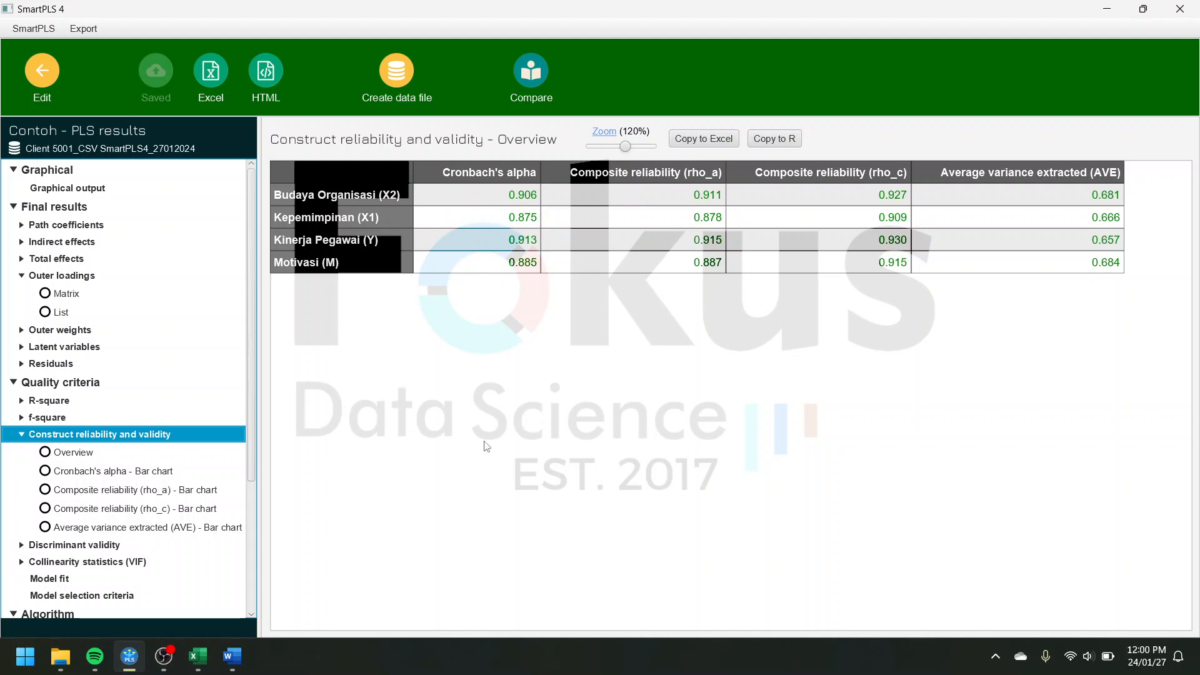
Switch to the Word document and review its Construct Reliability table of Cronbach's alpha and composite reliability.
click(232, 656)
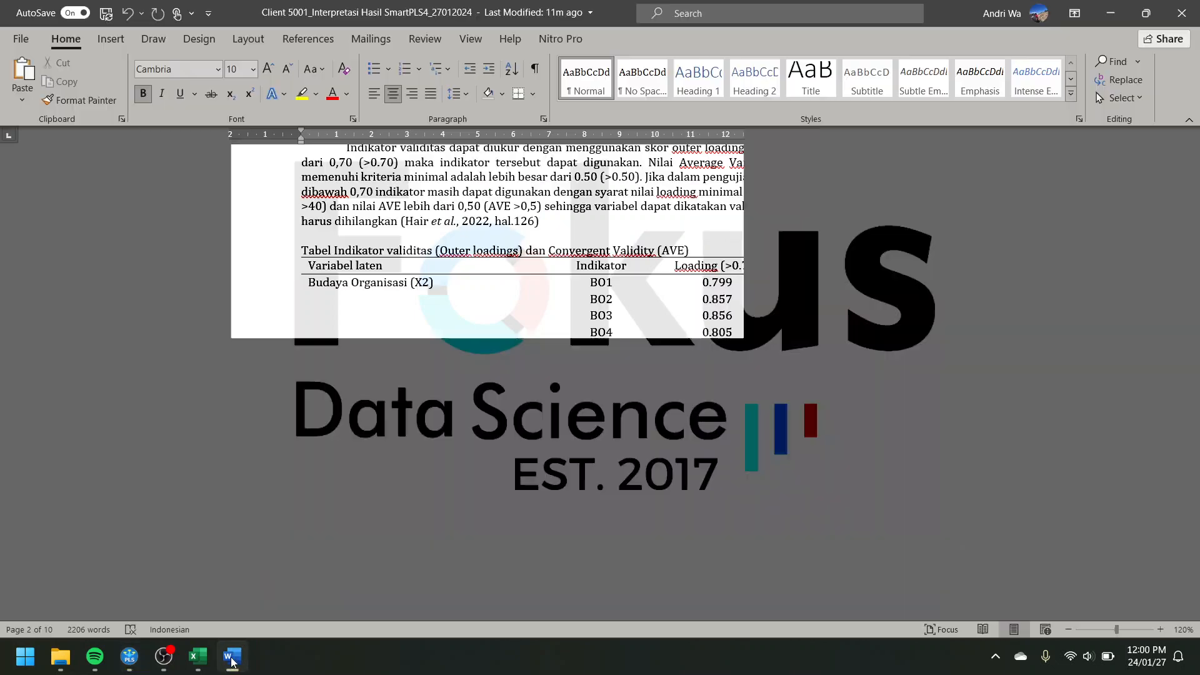
scroll(644, 465, down, 5)
scroll(644, 465, down, 7)
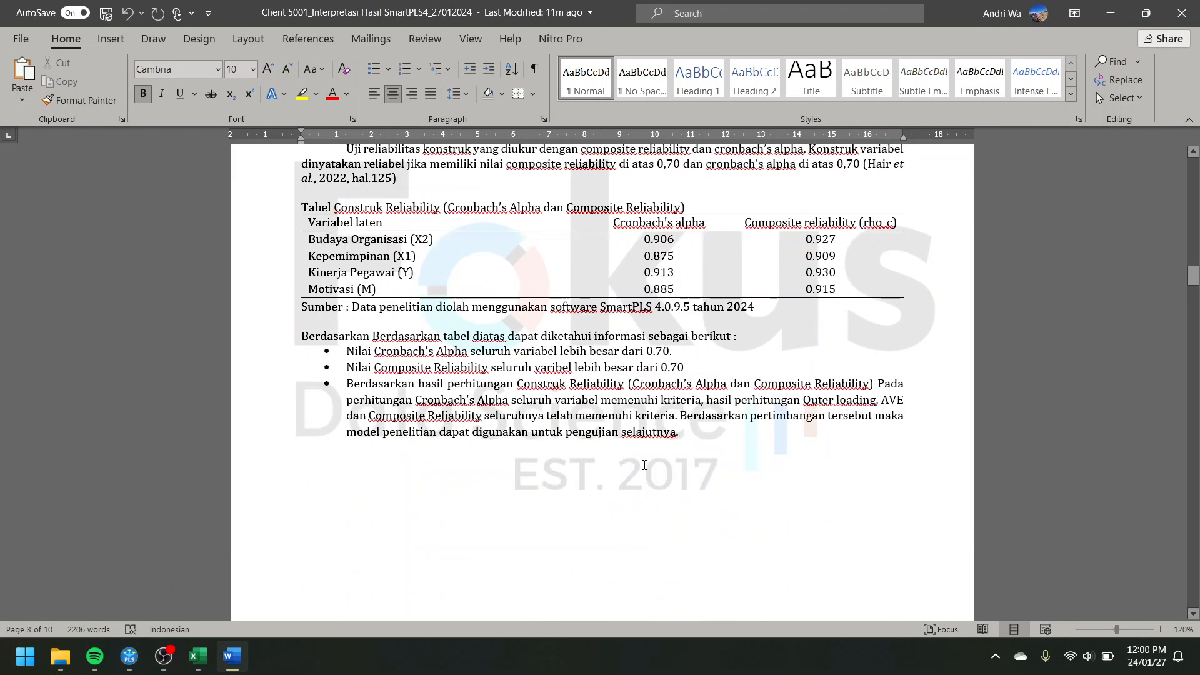
drag(485, 209, 487, 223)
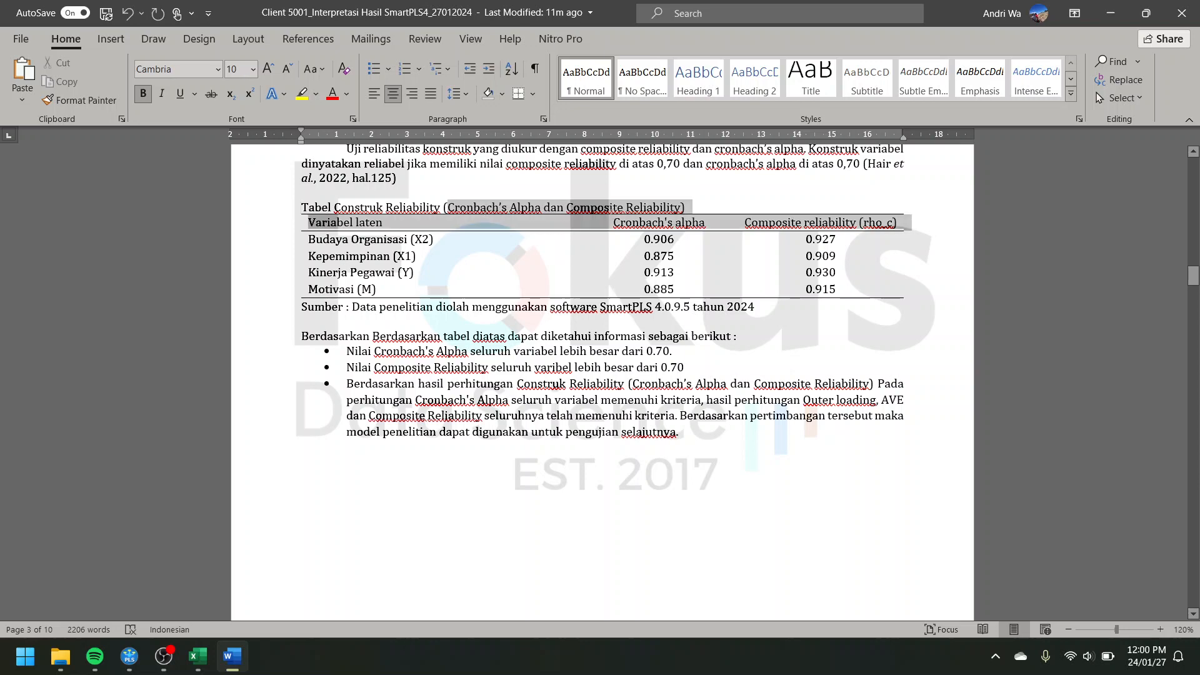
Read the Discriminant Validity Heterotrait Monotrait (HTMT) section of the Word document, highlighting its heading.
scroll(520, 396, down, 10)
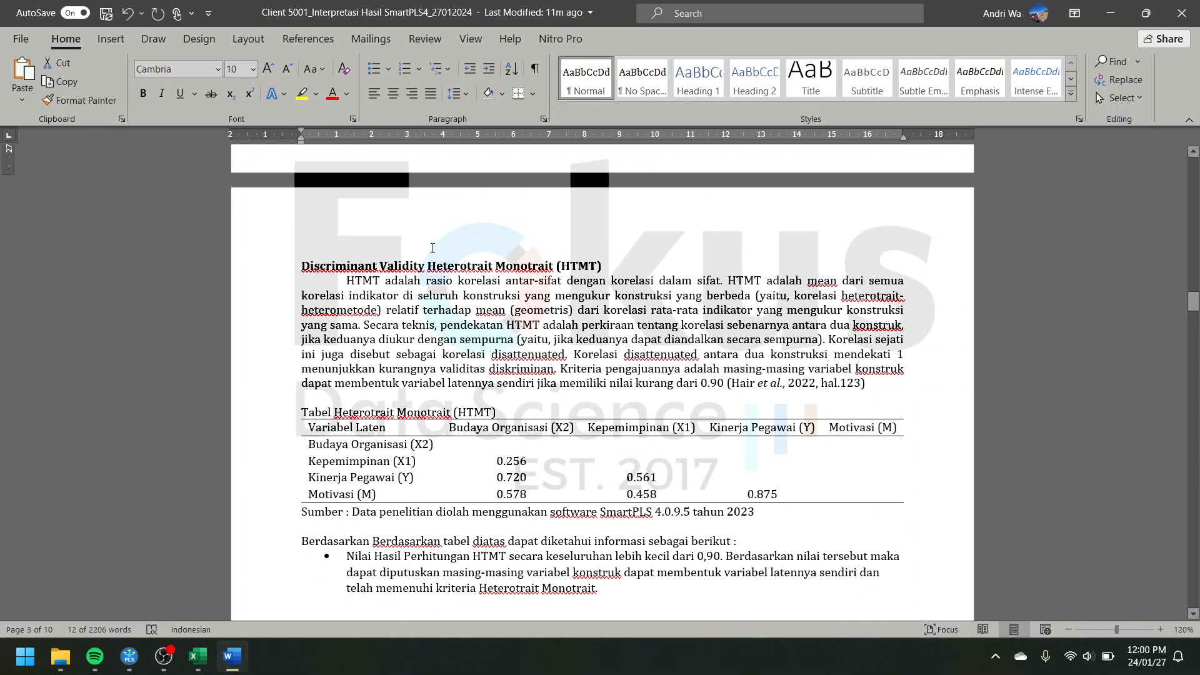
drag(338, 265, 513, 266)
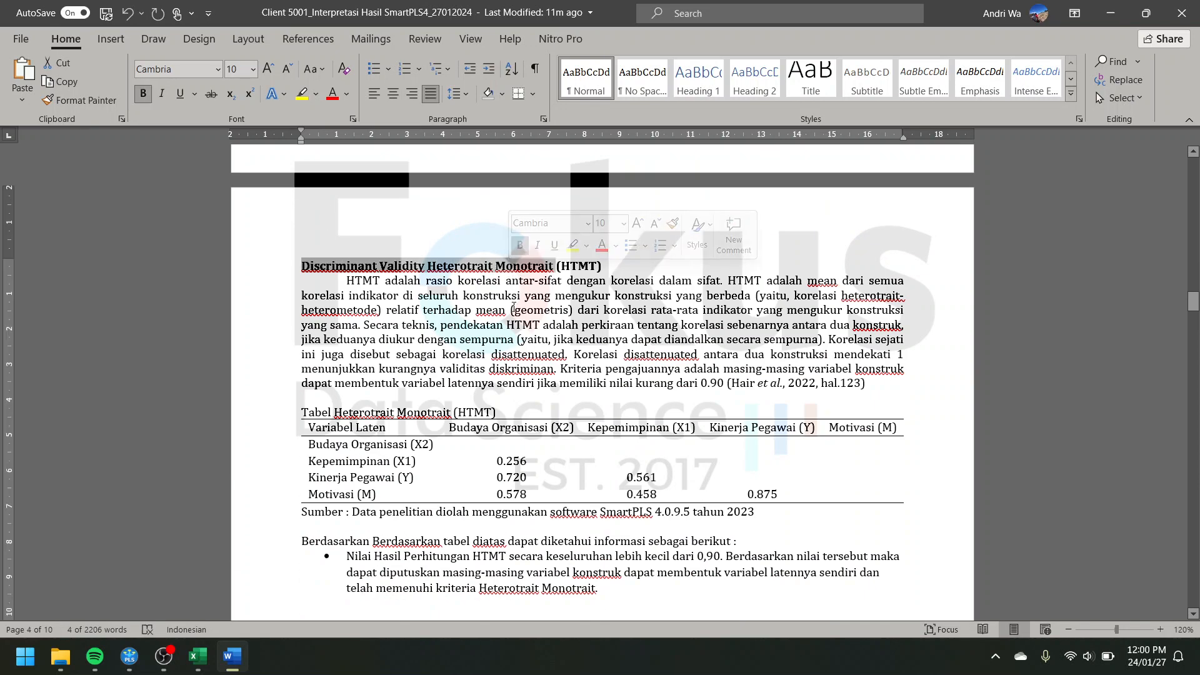
click(511, 310)
drag(433, 261, 560, 266)
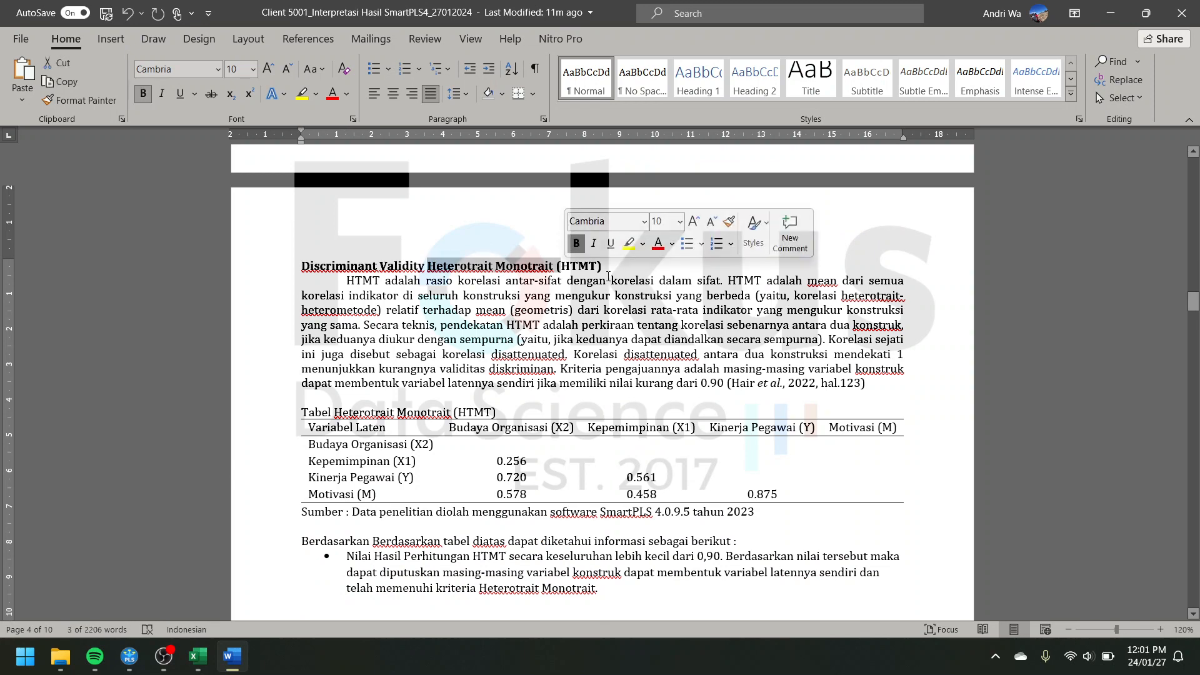
click(582, 310)
Return to SmartPLS and display the Discriminant validity results as the Heterotrait-monotrait ratio (HTMT) matrix.
click(1110, 13)
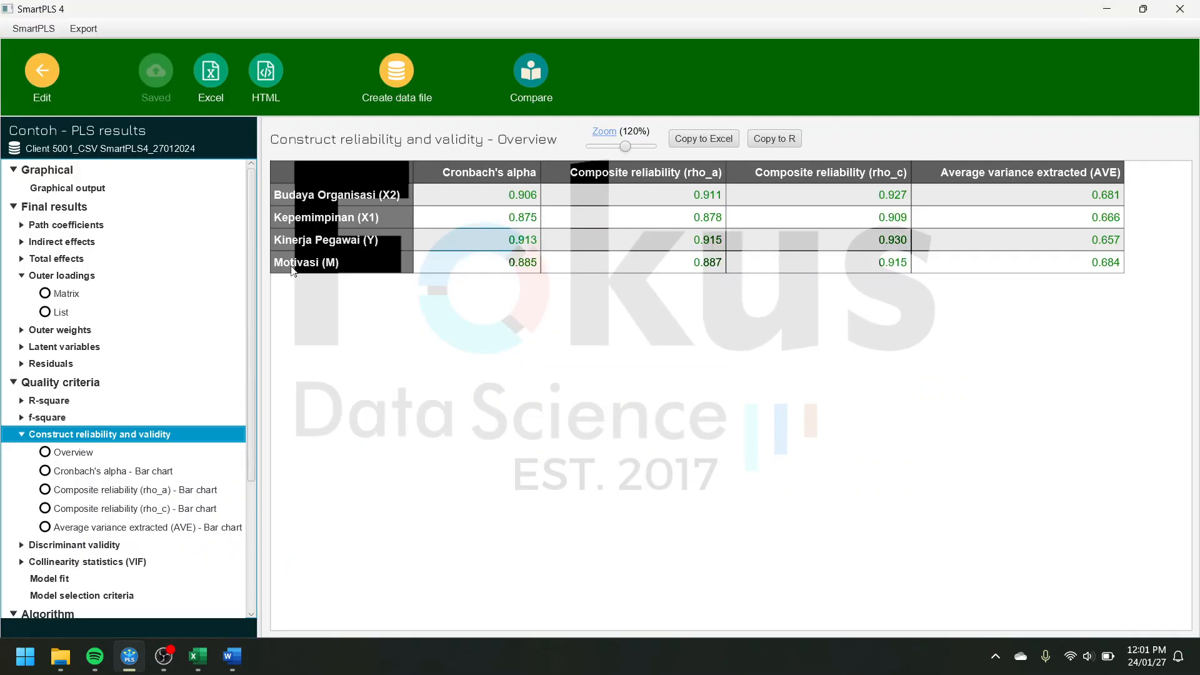
scroll(104, 398, down, 3)
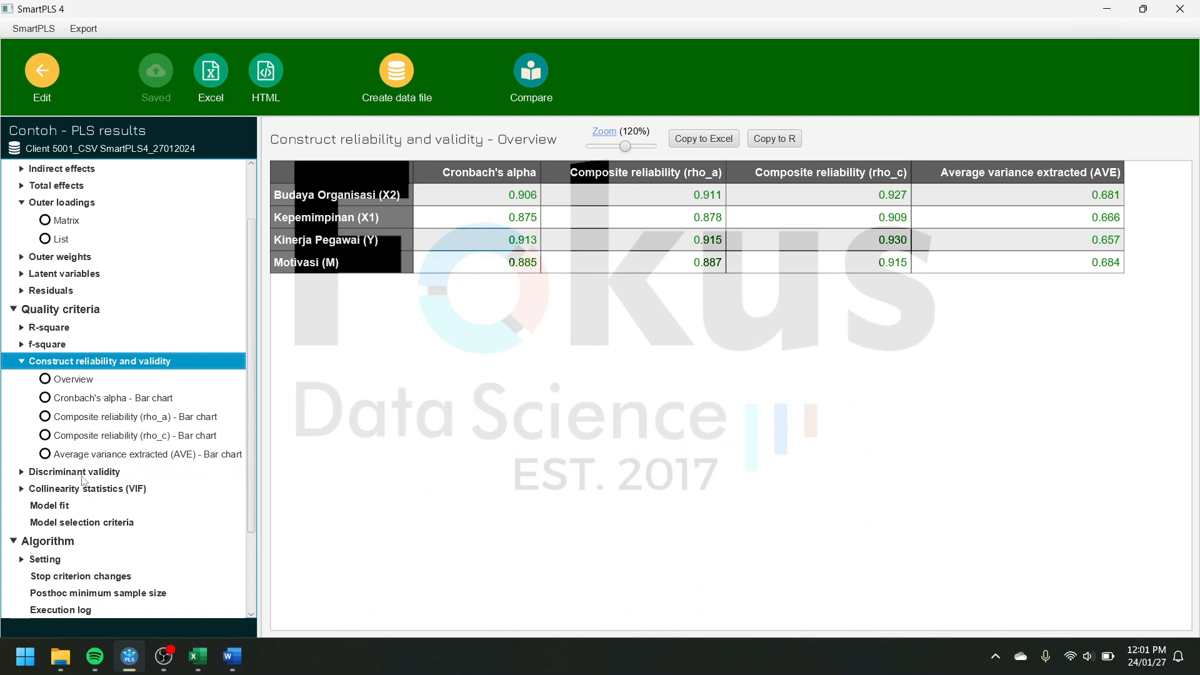
click(83, 473)
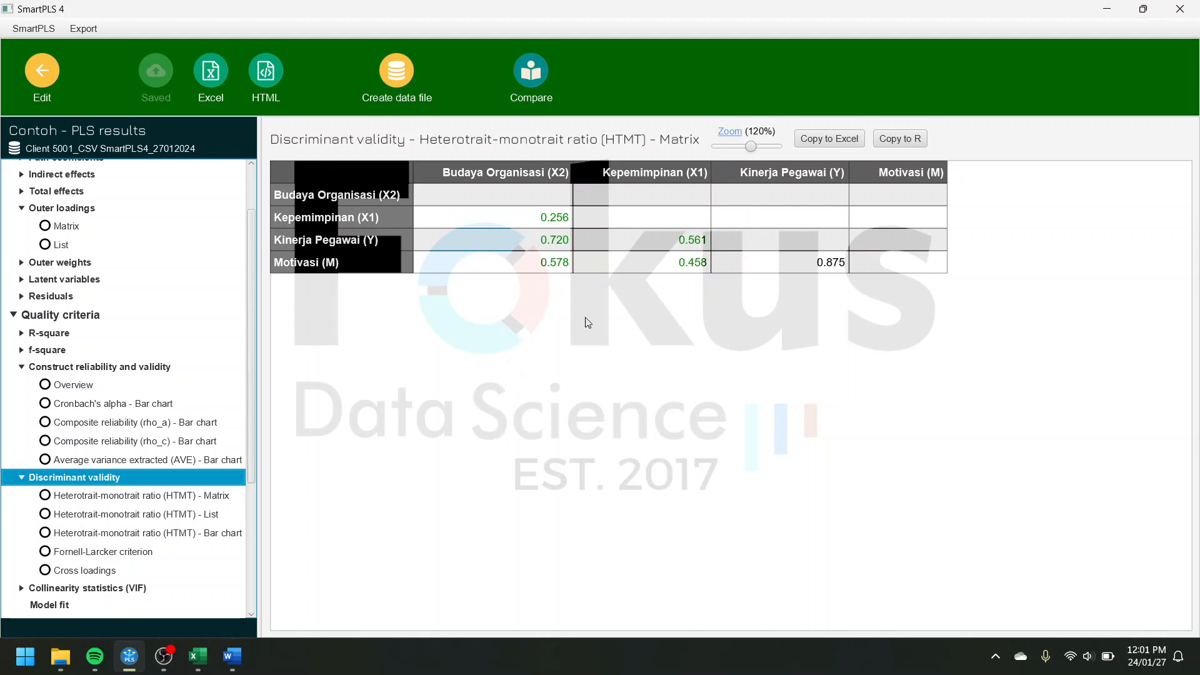
Switch to the Word document and examine the collinearity assessment section with its VIF table under Inner Model.
click(232, 656)
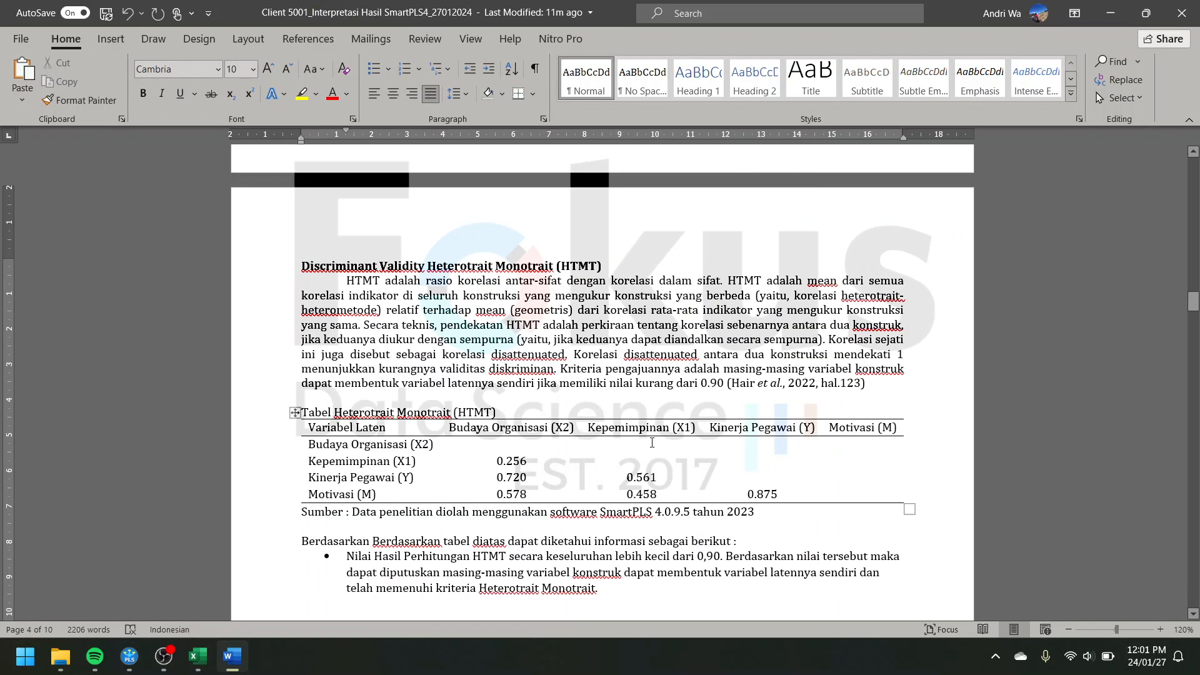
scroll(652, 445, down, 10)
scroll(652, 445, down, 3)
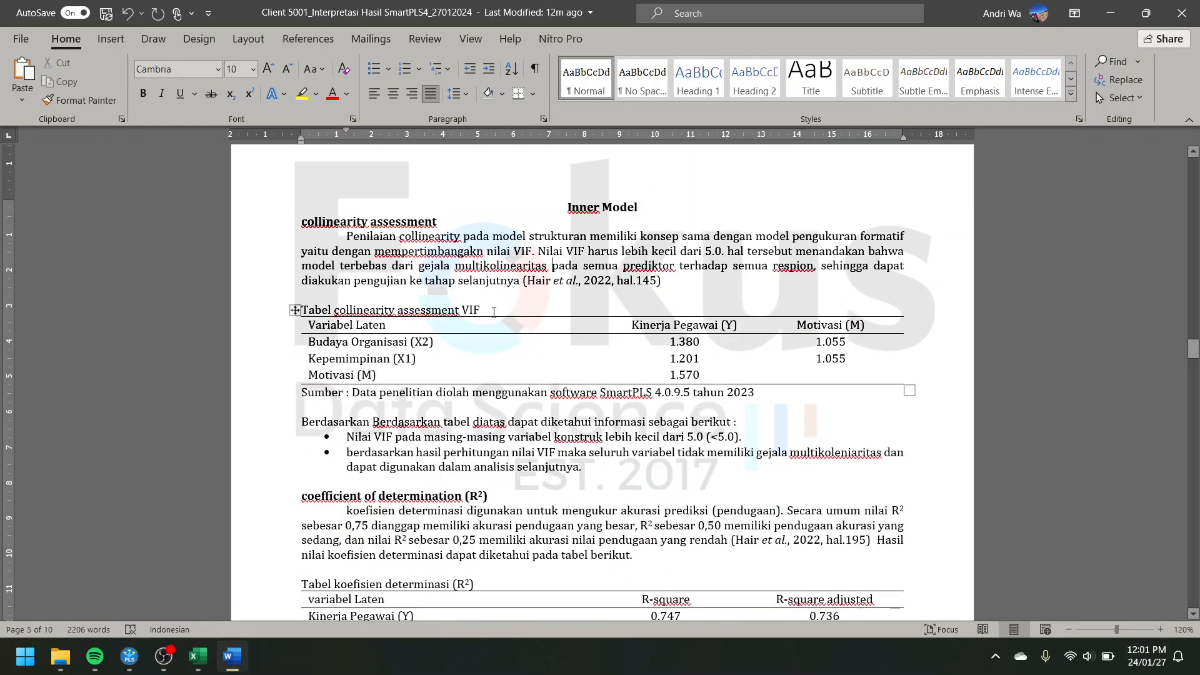
double_click(493, 311)
click(455, 310)
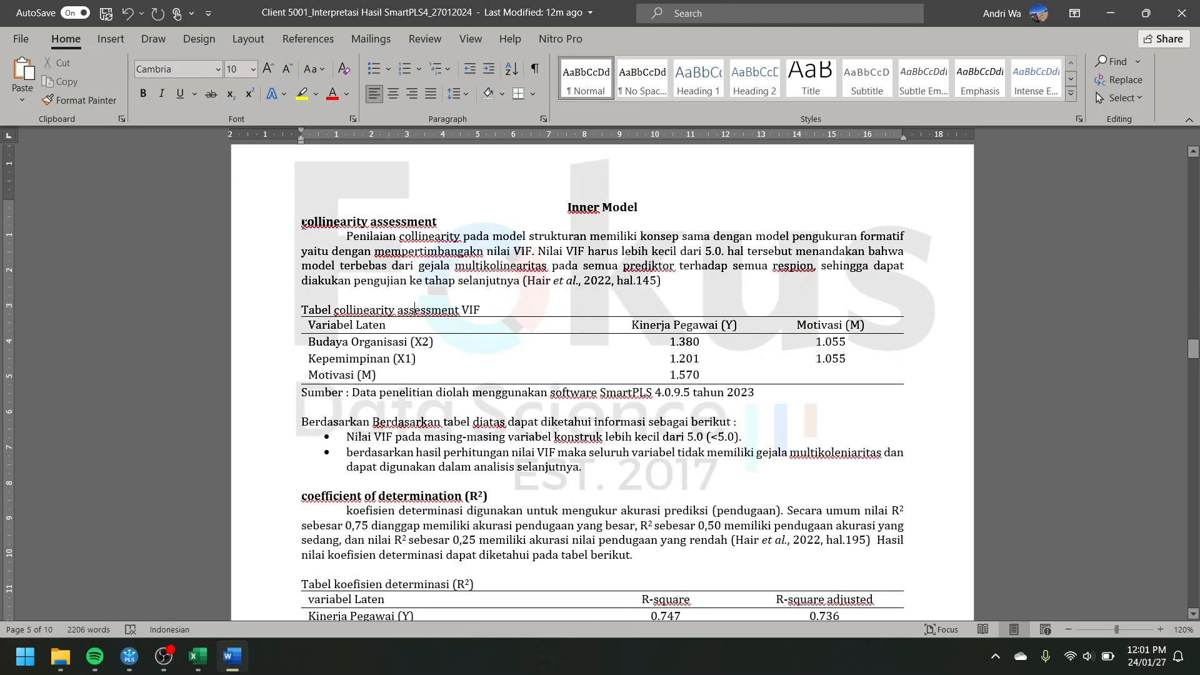
triple_click(411, 223)
click(445, 288)
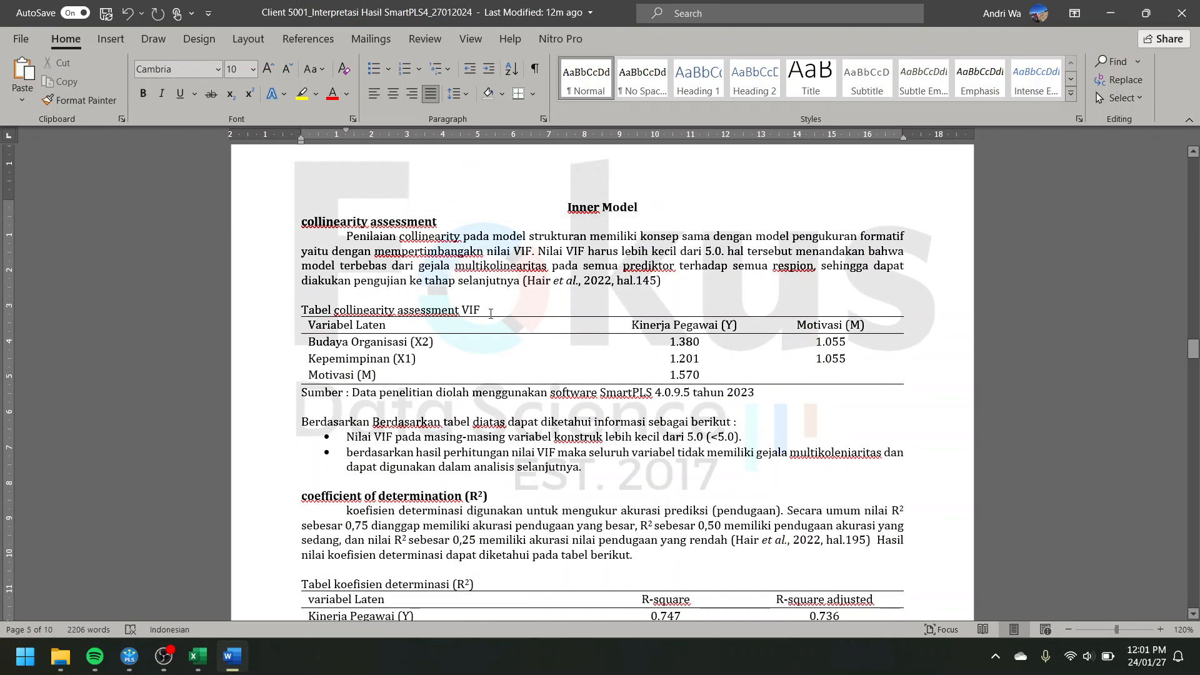
drag(490, 313, 463, 311)
Return to SmartPLS and display the Collinearity statistics (VIF) matrix for the inner model.
click(1111, 13)
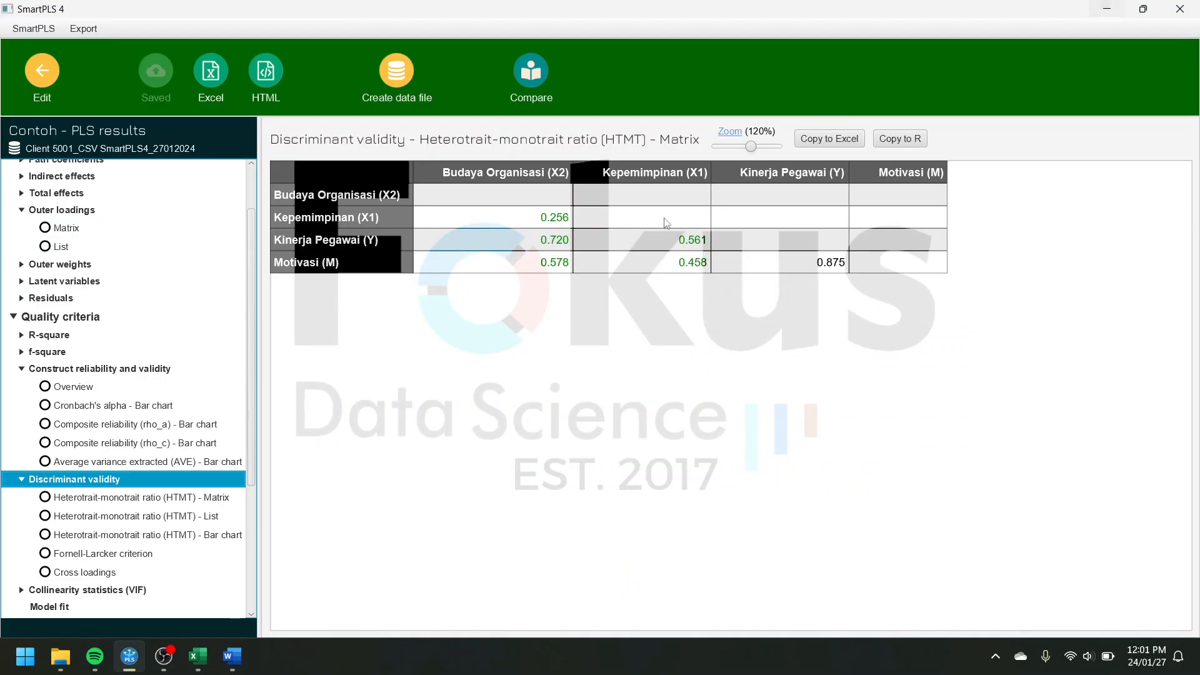
scroll(75, 484, down, 5)
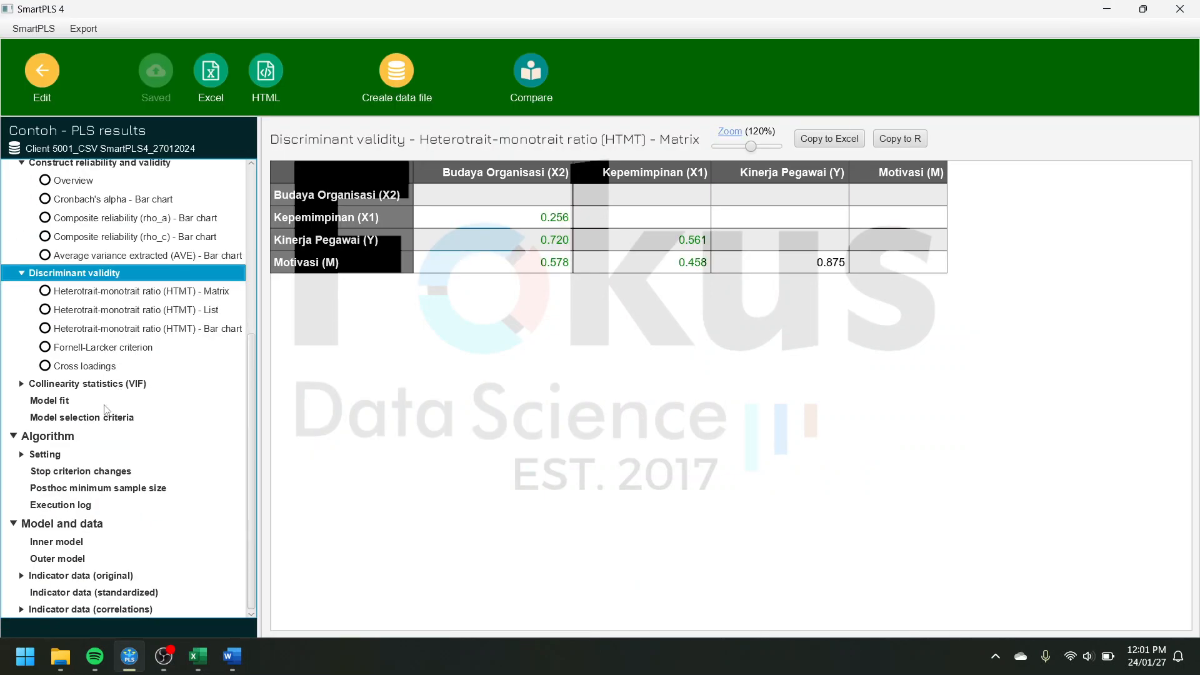
click(115, 388)
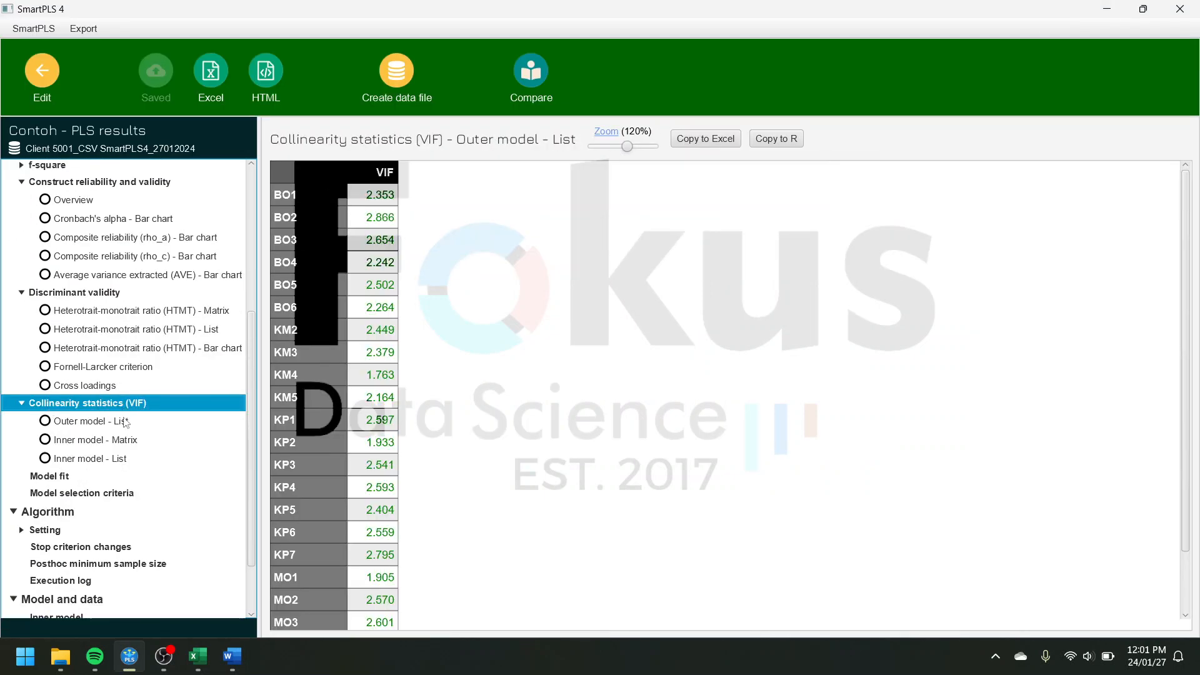
click(91, 441)
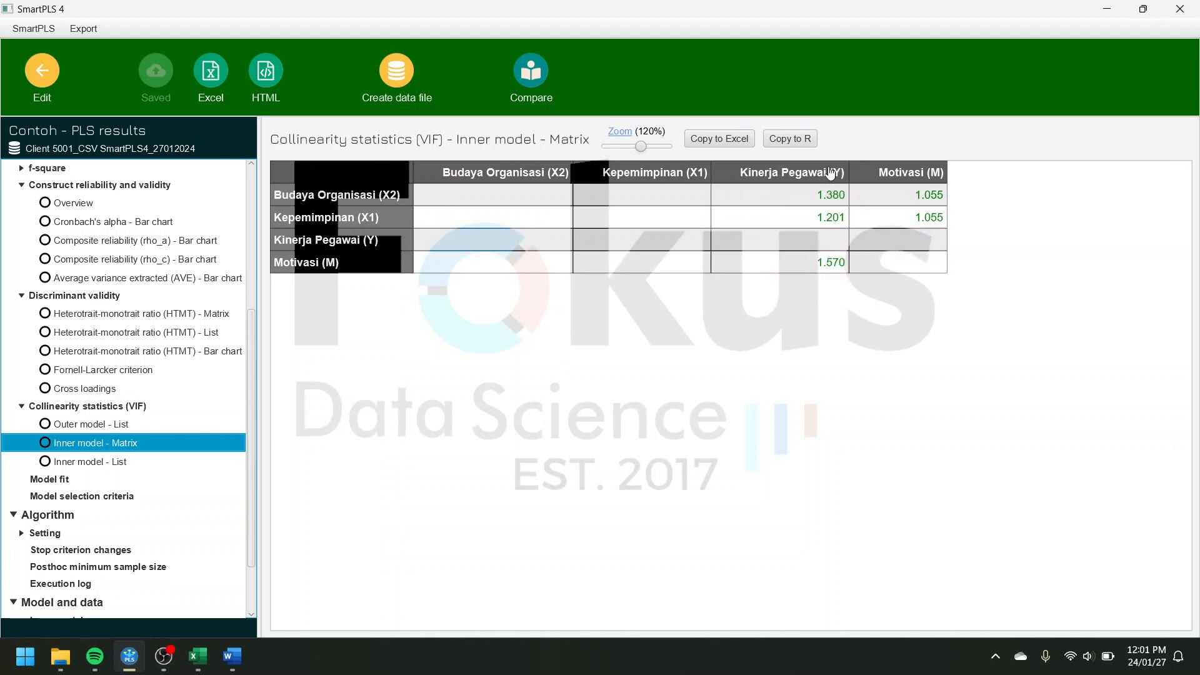
Switch to the Word document and review the coefficient of determination (R²) section and its table.
click(237, 652)
scroll(602, 430, down, 5)
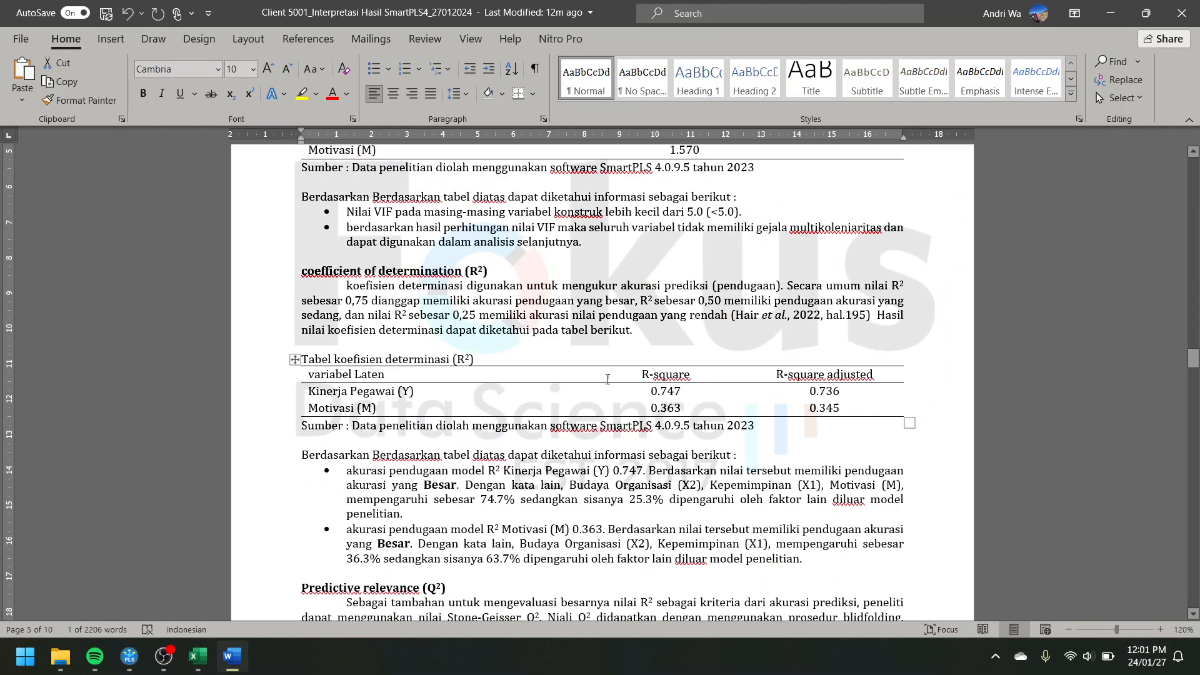
scroll(563, 375, down, 2)
scroll(547, 360, up, 2)
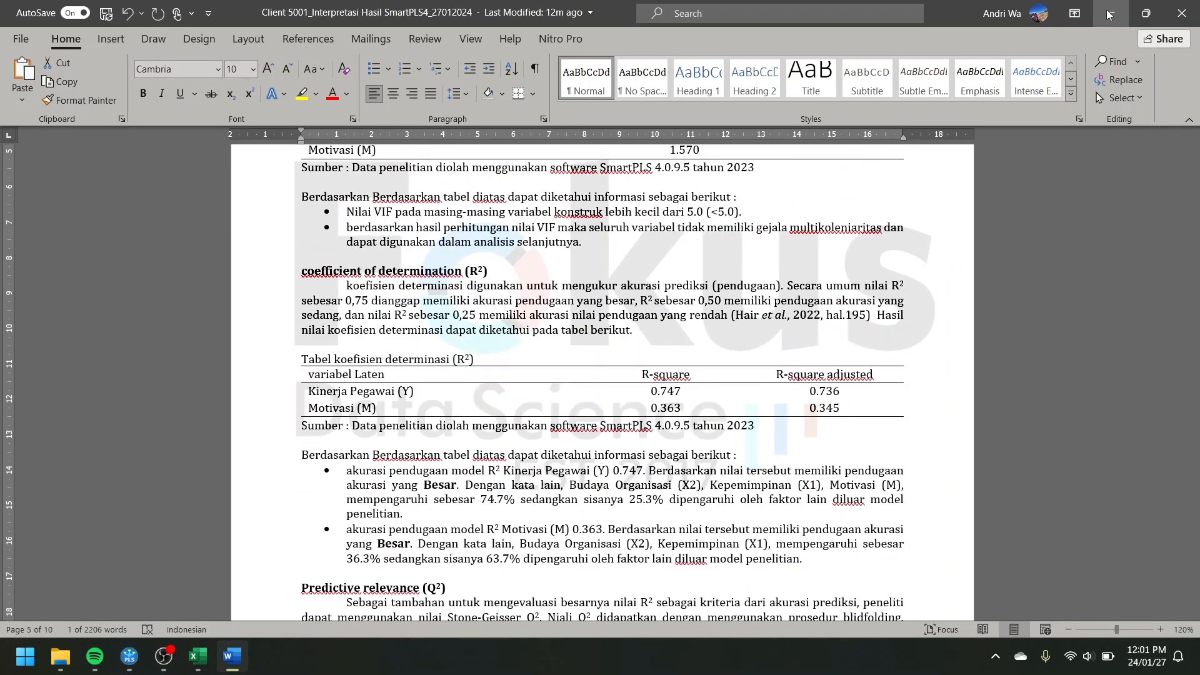
Return to SmartPLS and display the R-square overview from the quality criteria.
click(129, 655)
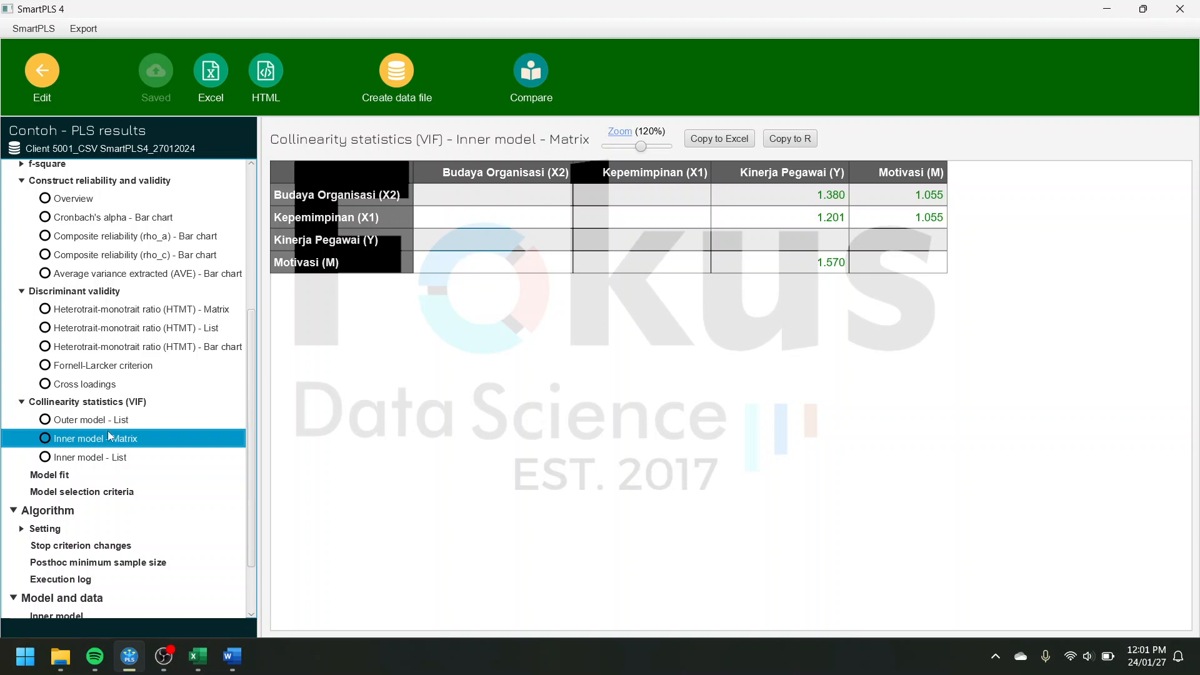
scroll(109, 435, up, 3)
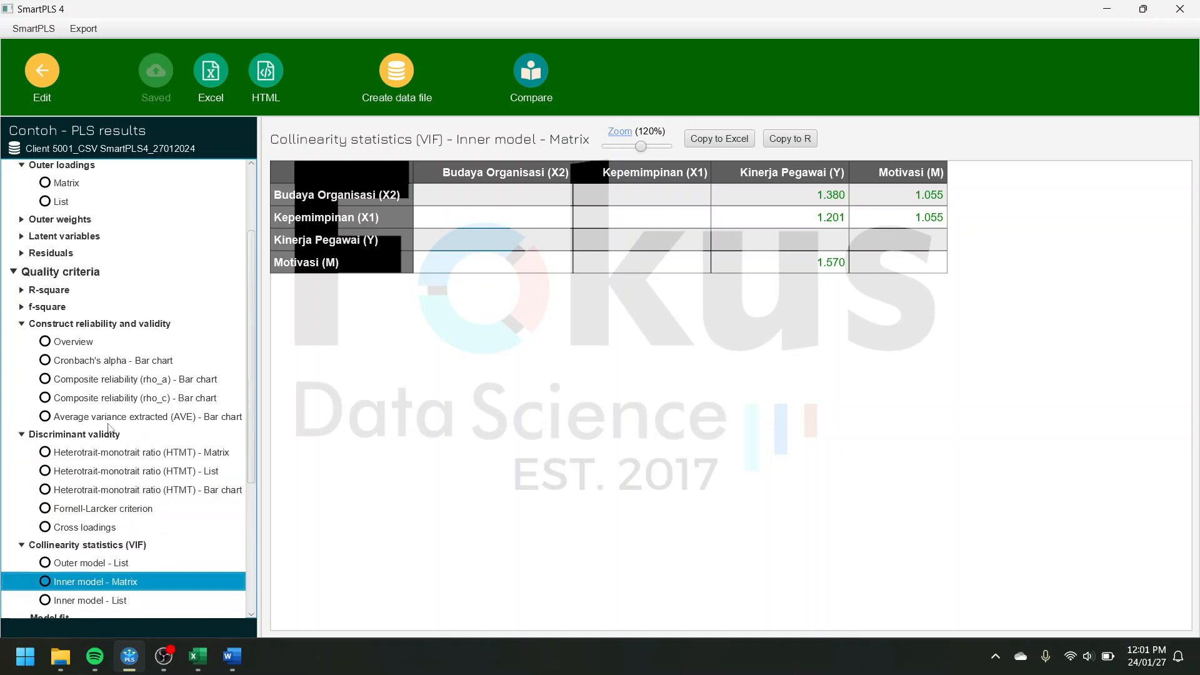
click(52, 292)
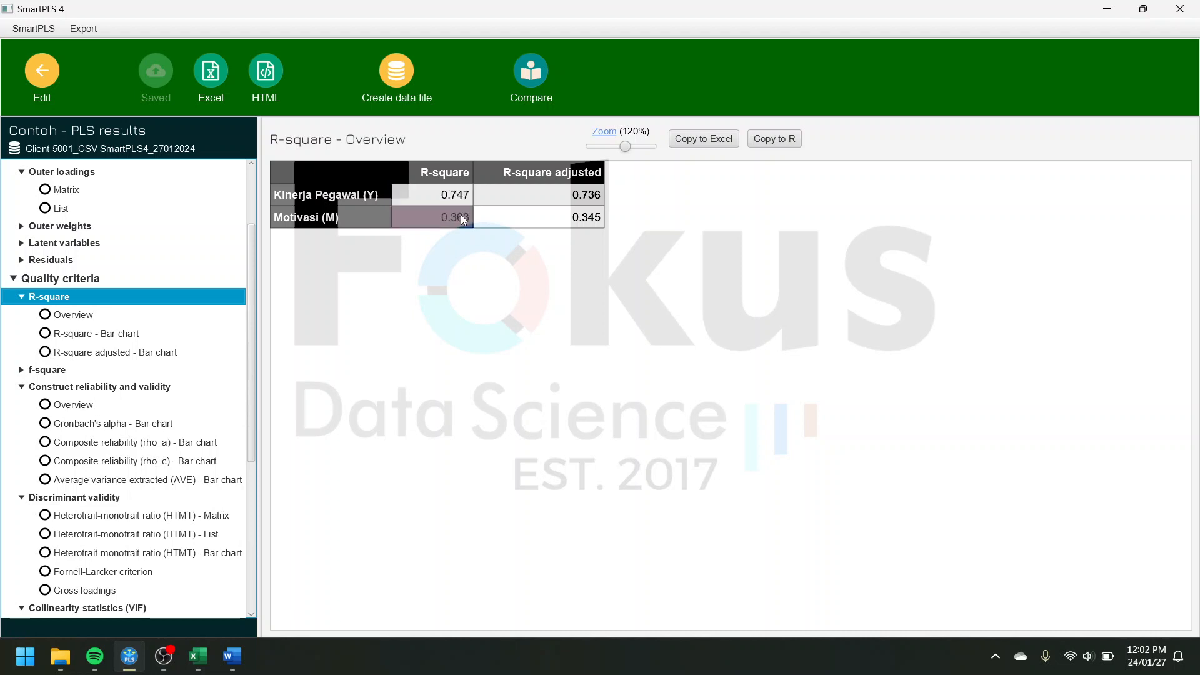
Switch to the Word document, re-examine the outer model path diagram, and find the effect size (f²) section.
click(231, 656)
scroll(575, 469, up, 20)
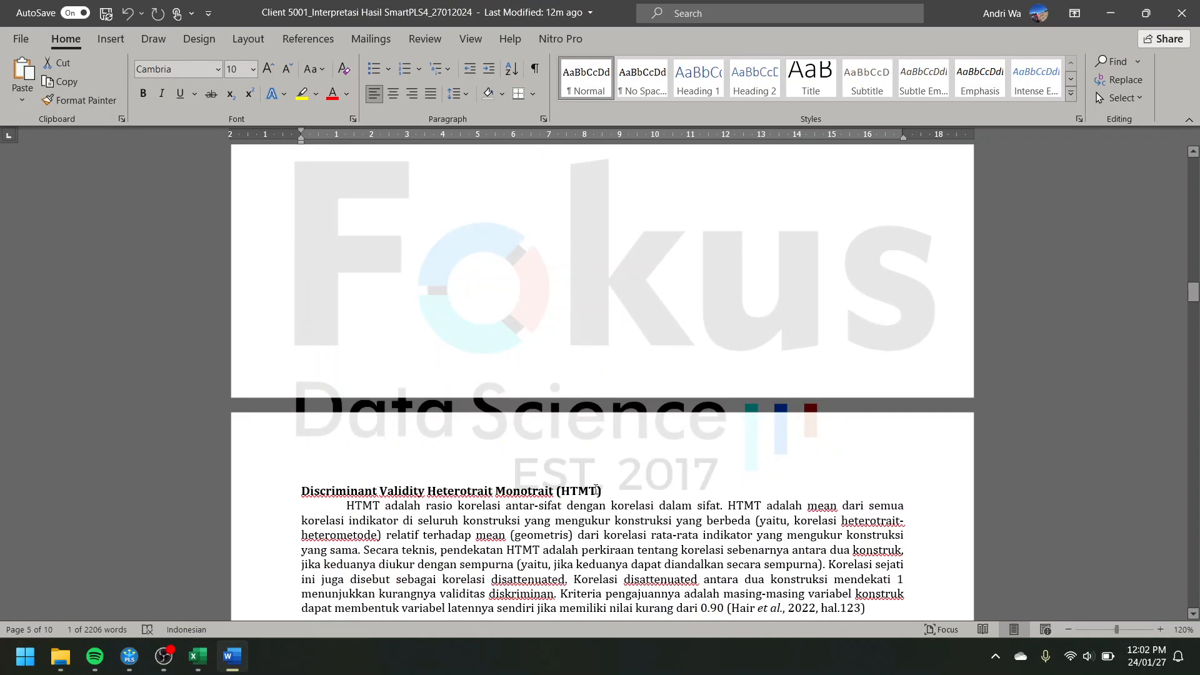
scroll(597, 492, down, 5)
scroll(597, 492, up, 3)
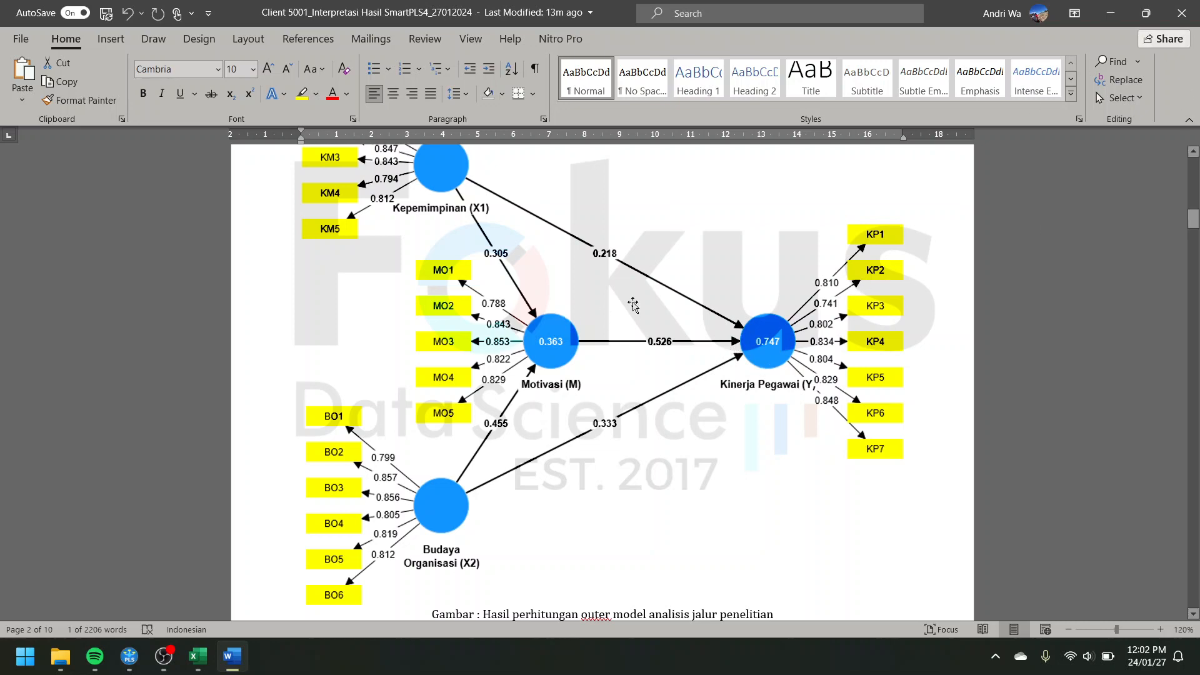
scroll(647, 306, down, 3)
scroll(648, 308, up, 3)
scroll(553, 444, down, 3)
scroll(563, 469, down, 20)
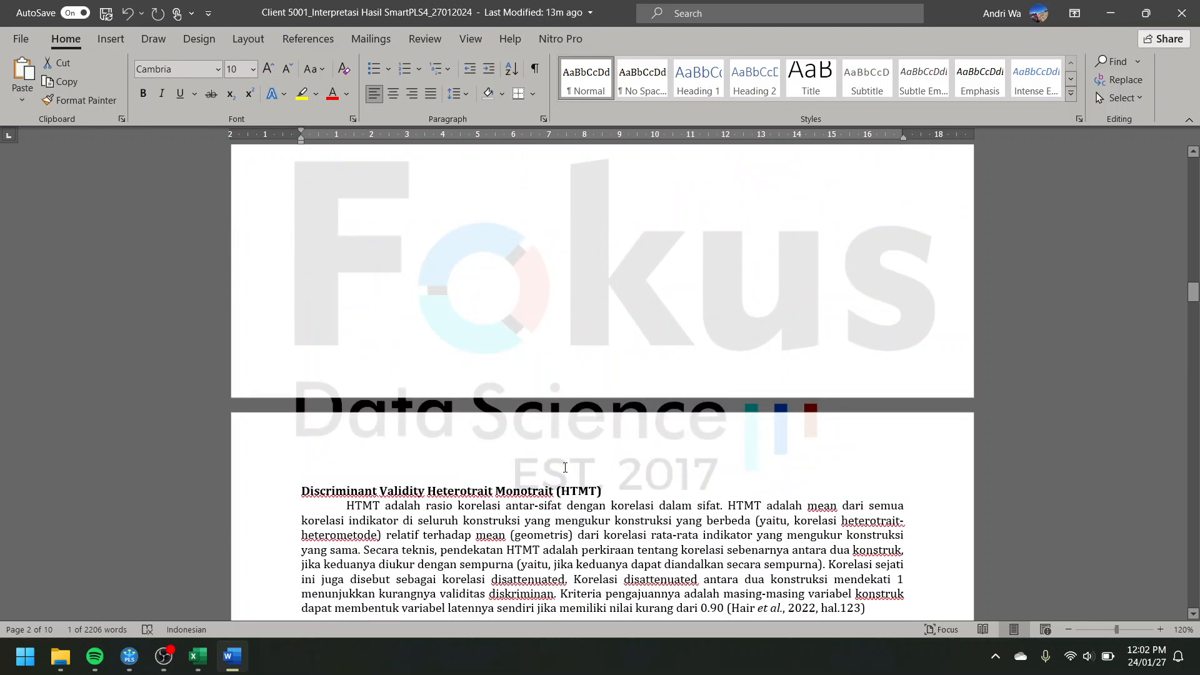
scroll(567, 471, down, 8)
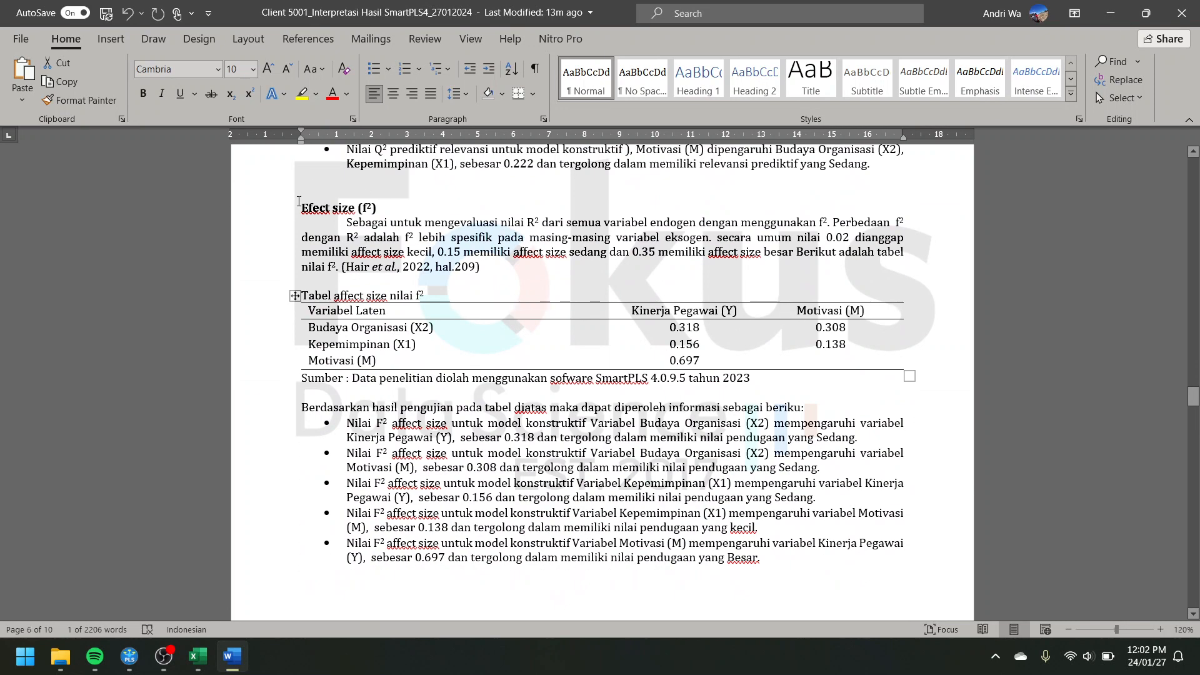
Return from the Word document's effect size section to SmartPLS and display the f-square matrix from the quality criteria.
drag(299, 203, 384, 209)
click(1114, 13)
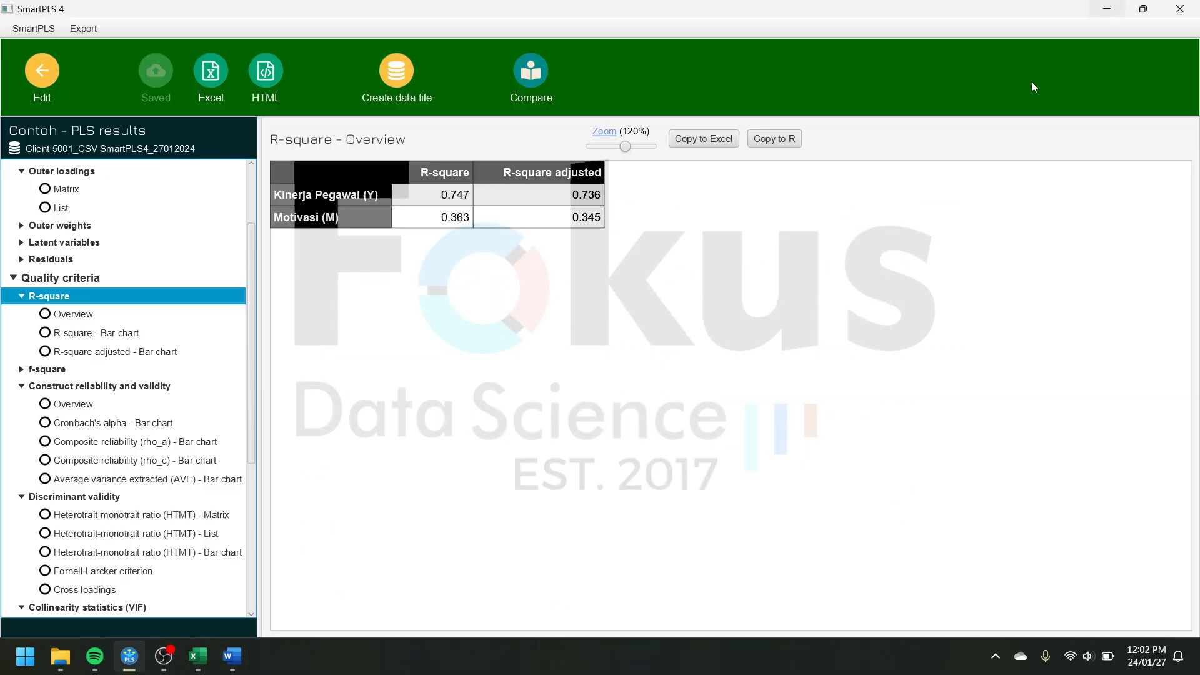
click(56, 370)
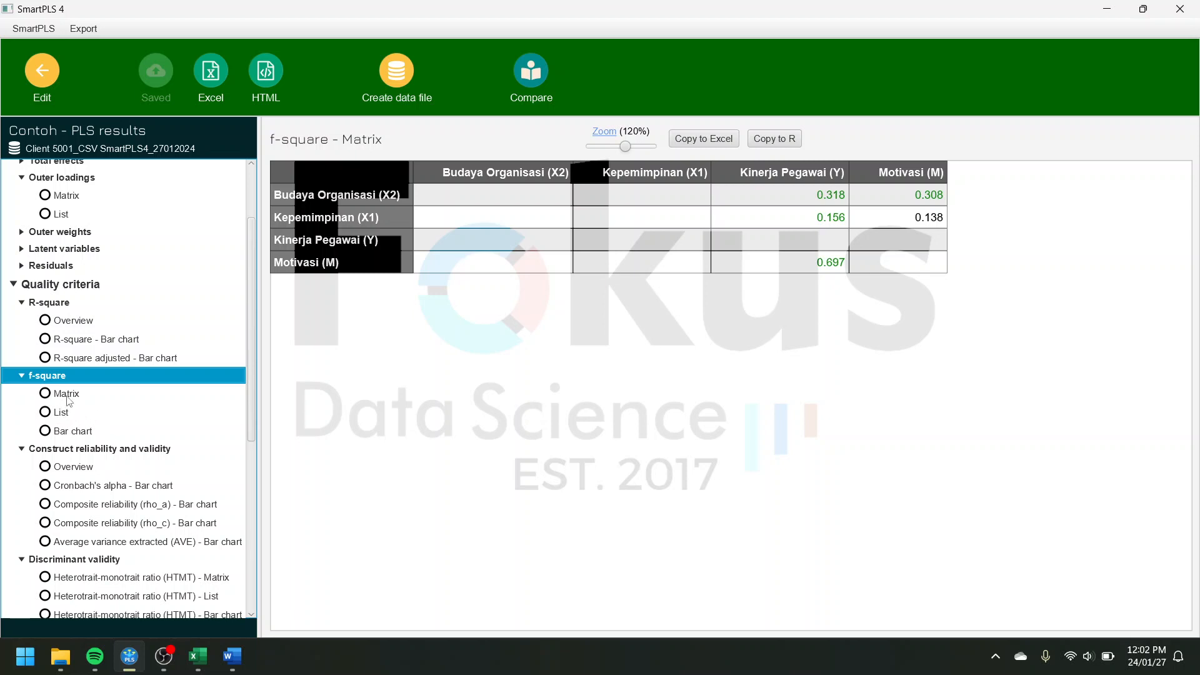
click(66, 395)
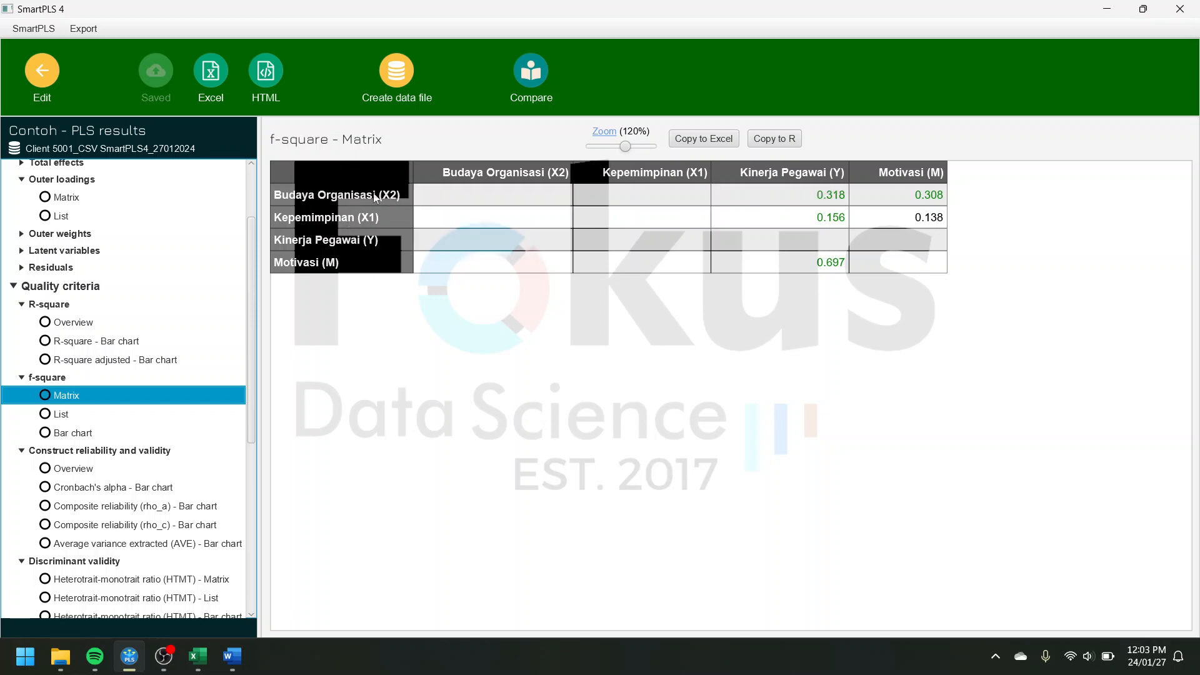
Switch to the Word document and compare the f² table and its interpretation bullets with the 0.02, 0.15 and 0.35 effect size thresholds.
click(230, 656)
click(523, 452)
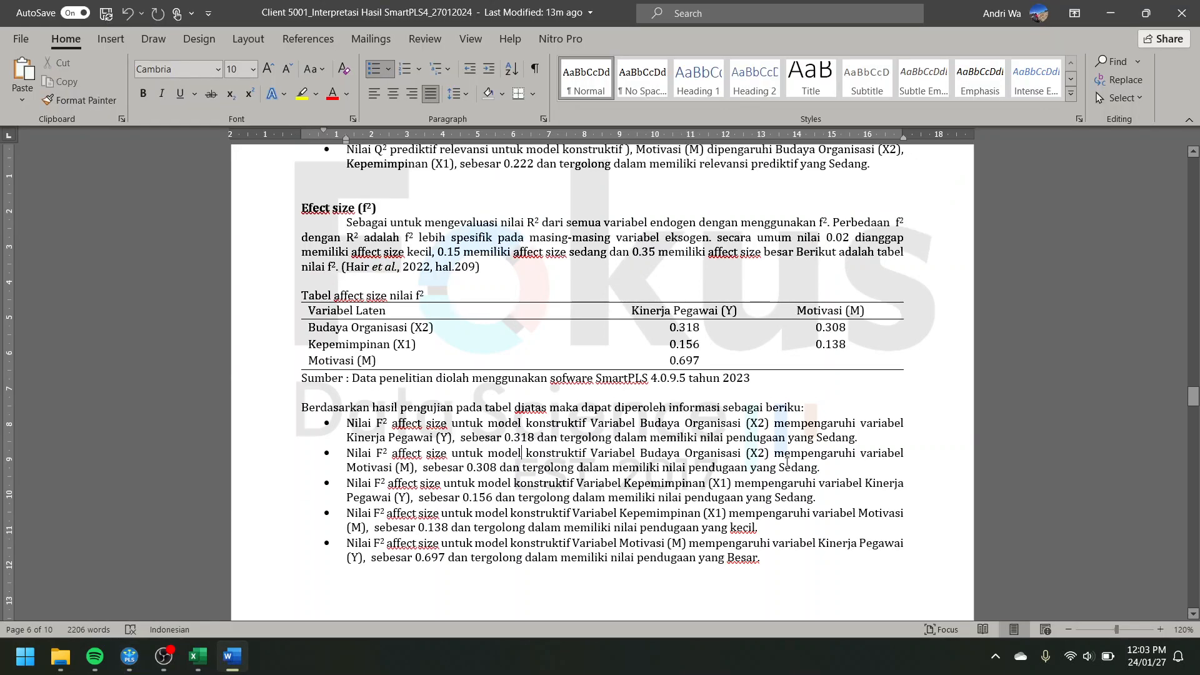
drag(866, 443, 493, 424)
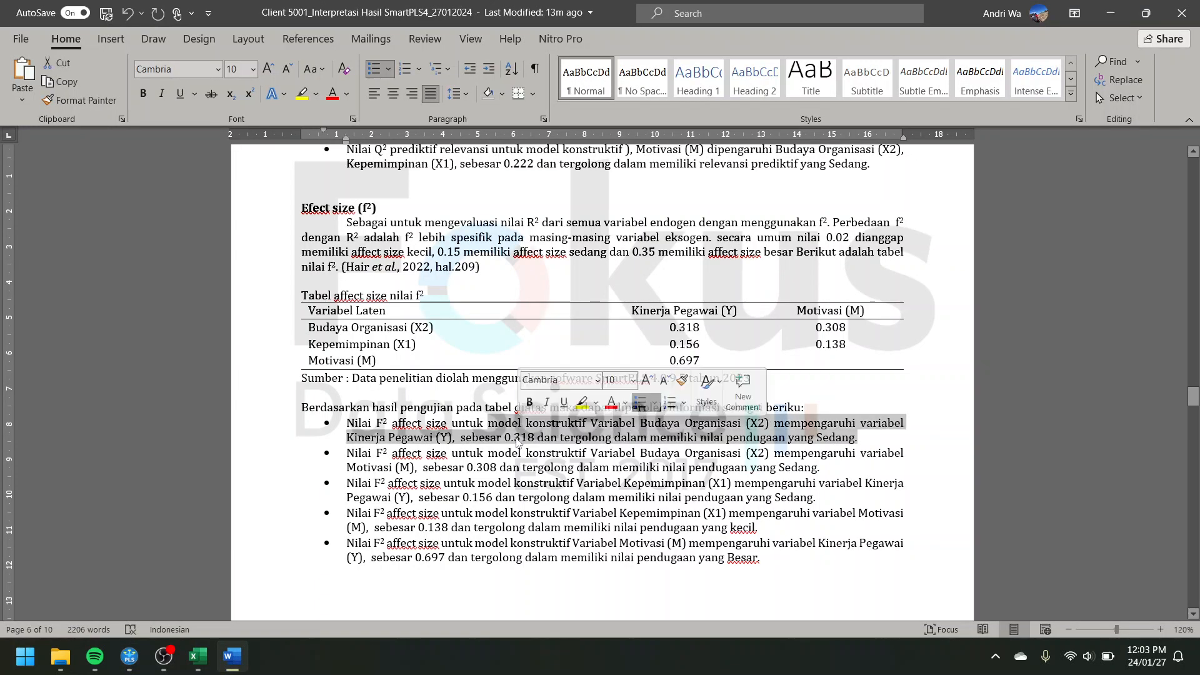
click(514, 436)
double_click(670, 327)
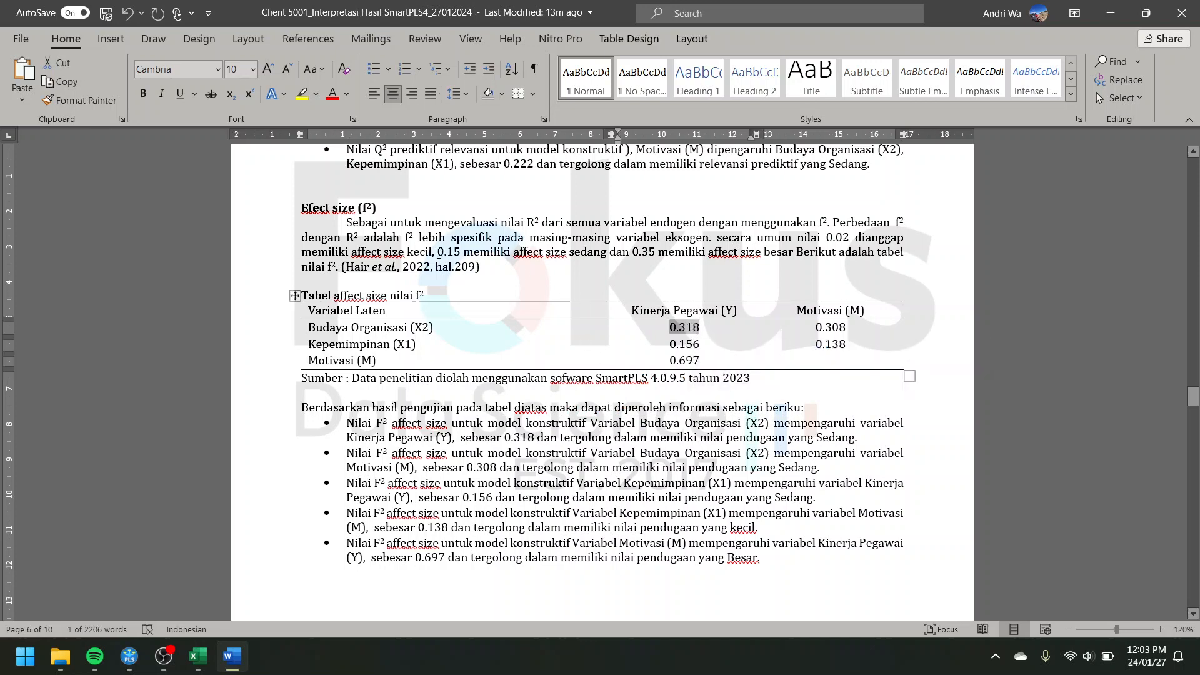
drag(439, 253, 740, 253)
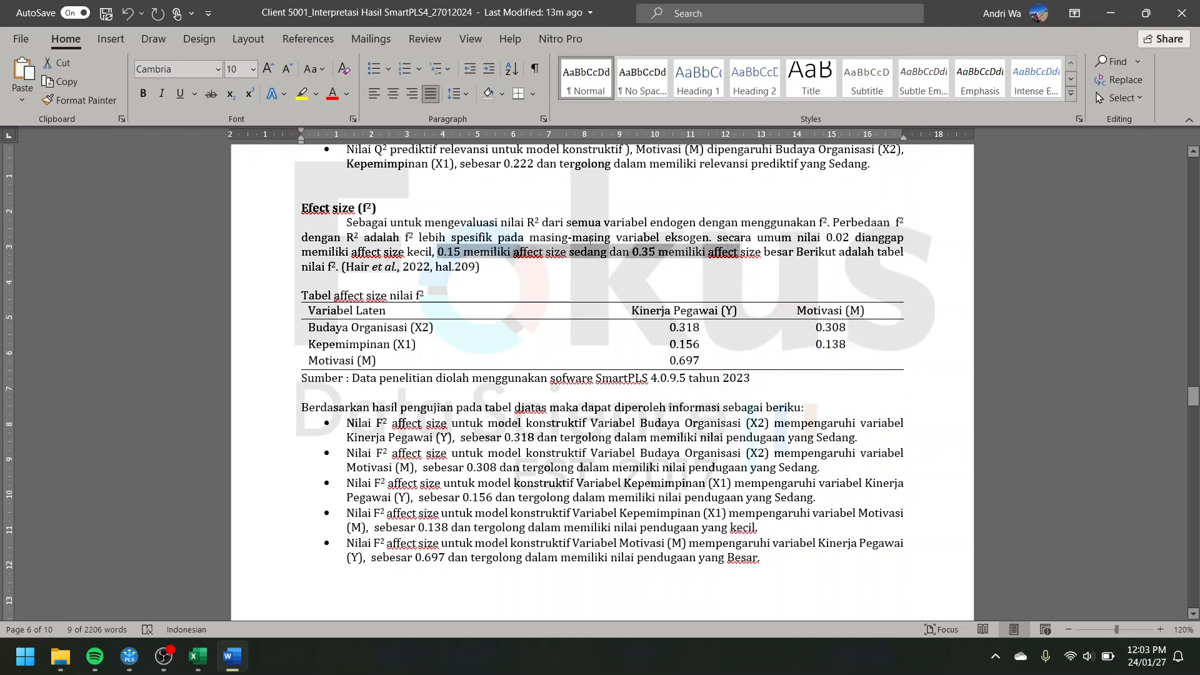
click(589, 238)
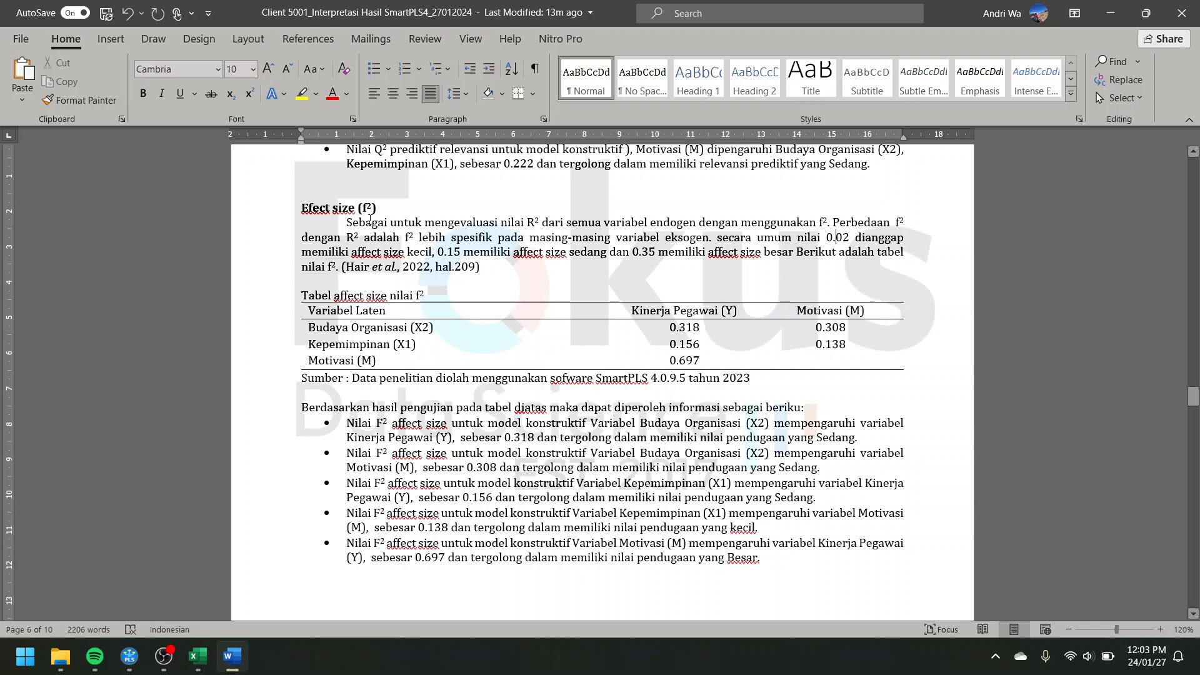
drag(546, 252, 606, 253)
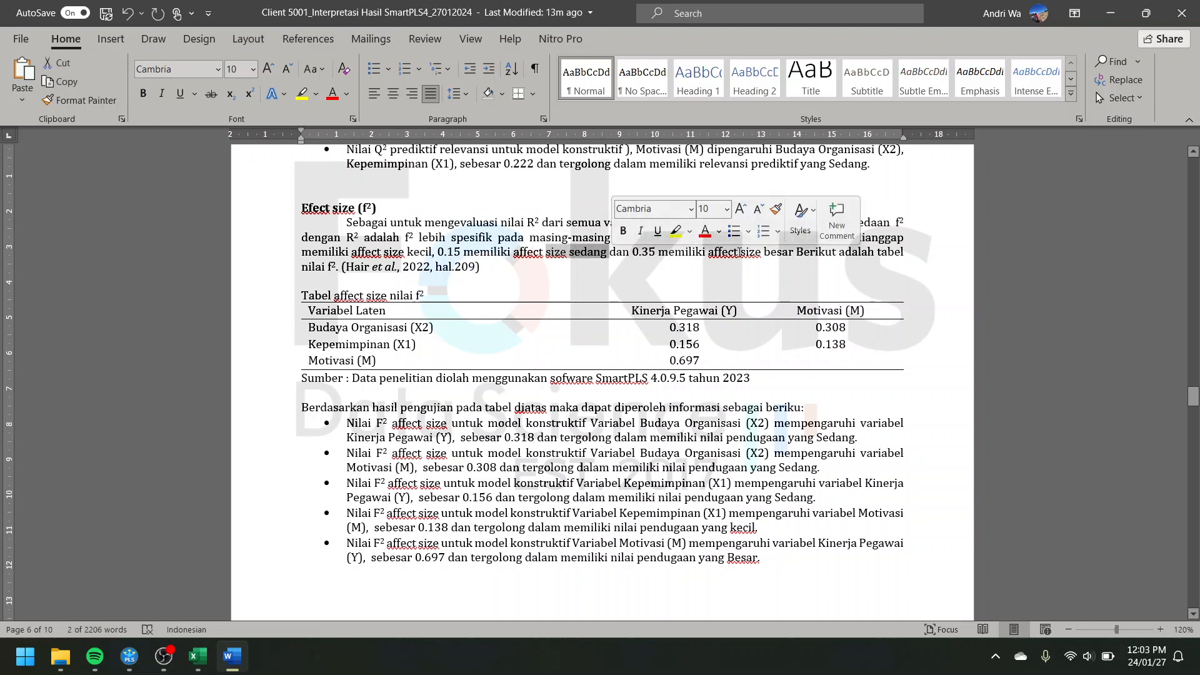
click(738, 253)
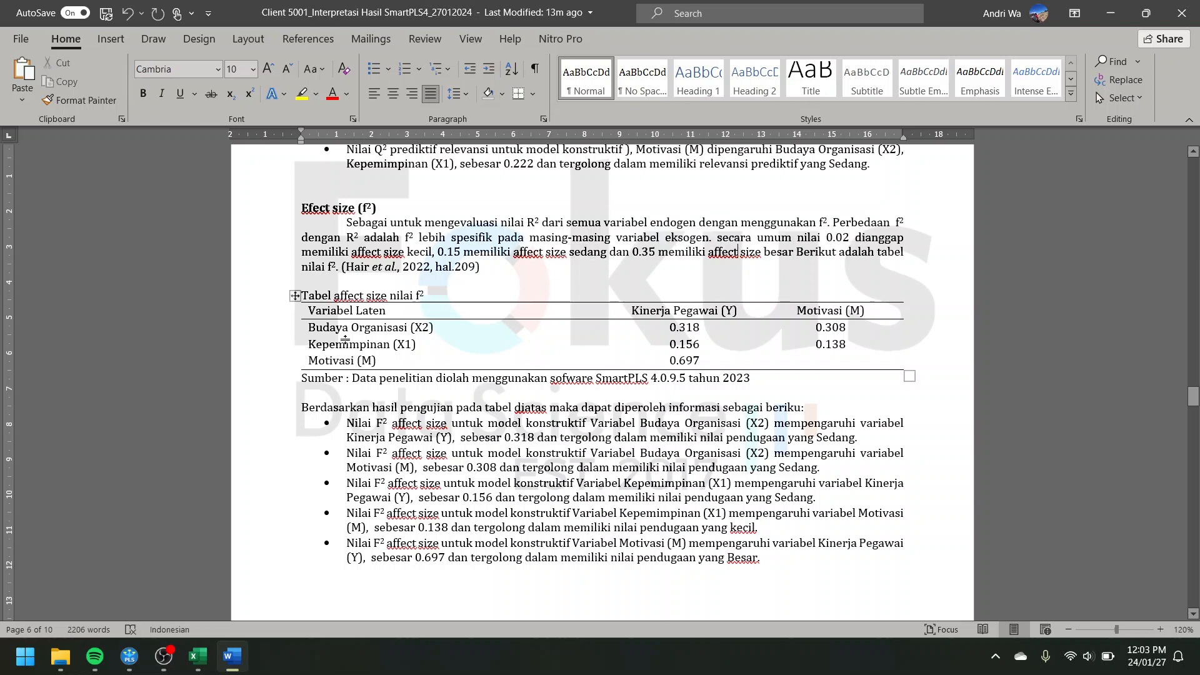
Find the "Uji Hipotesis Penelitian" heading and its path diagram further down in the Word report.
scroll(350, 359, down, 10)
scroll(353, 362, down, 3)
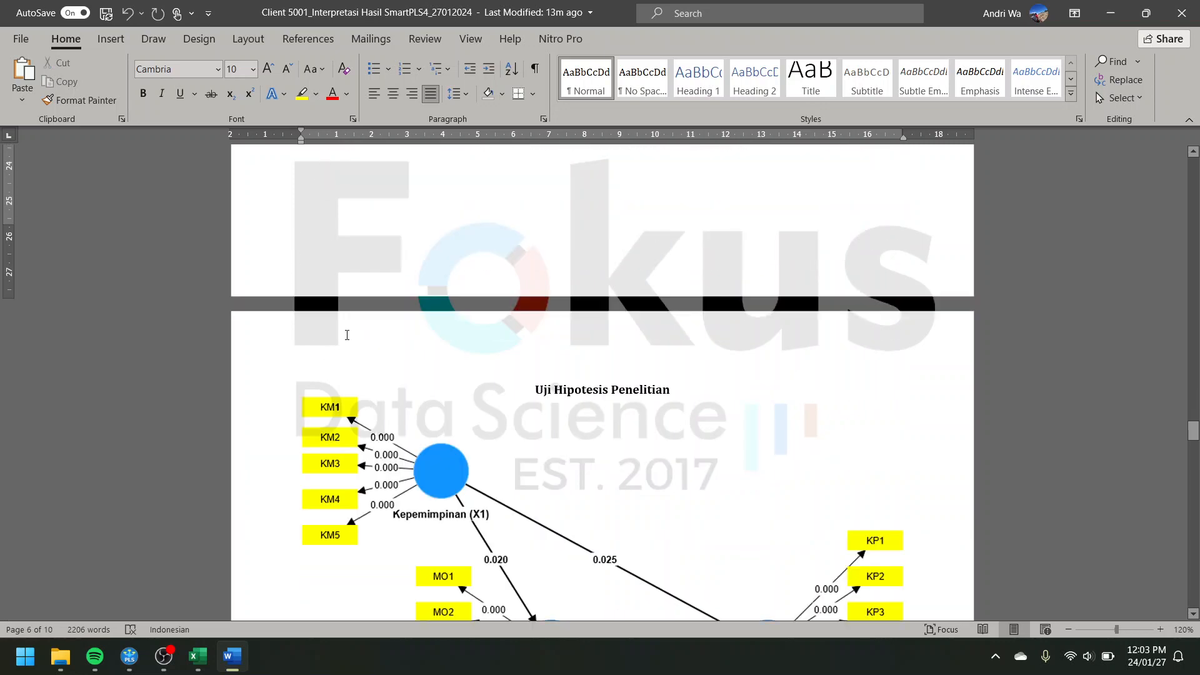
scroll(390, 375, down, 2)
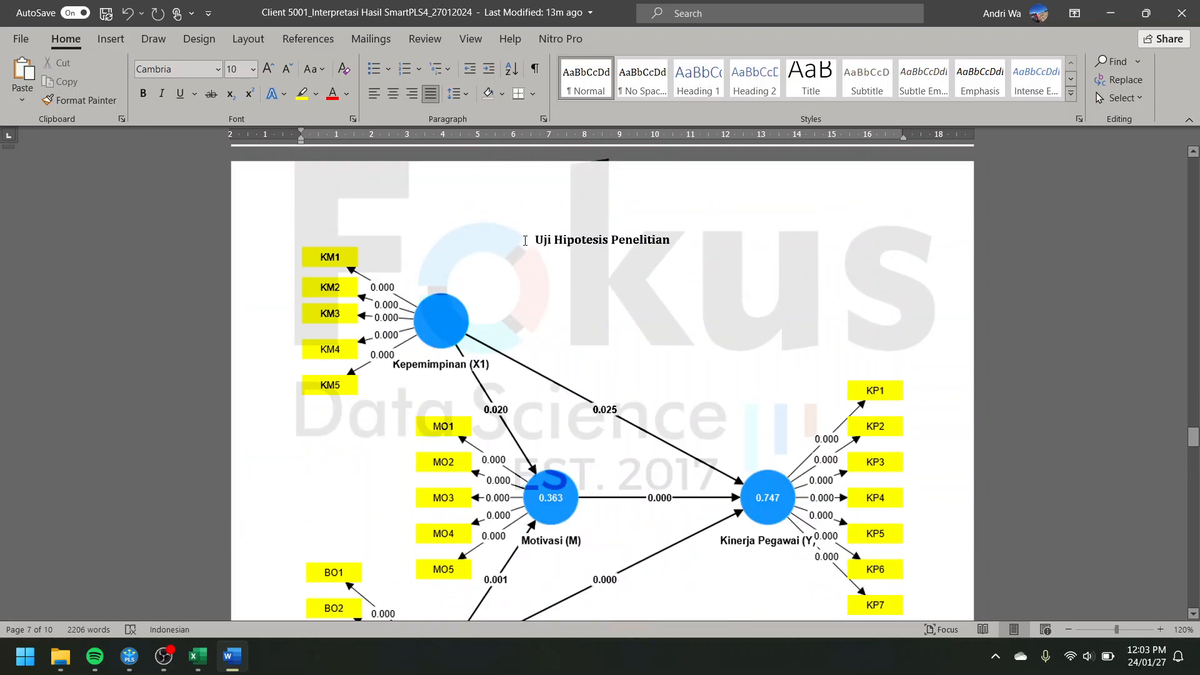
drag(535, 240, 582, 238)
Switch to SmartPLS and return from the PLS results report to the path model editor.
click(163, 655)
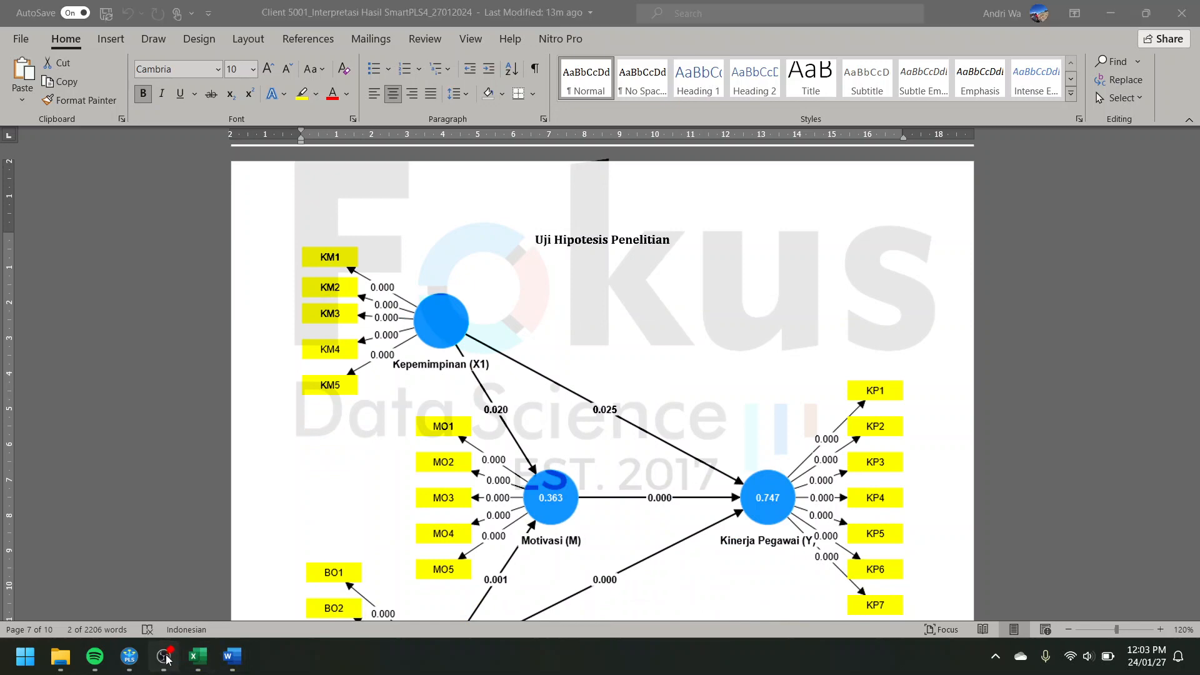
click(162, 654)
click(127, 654)
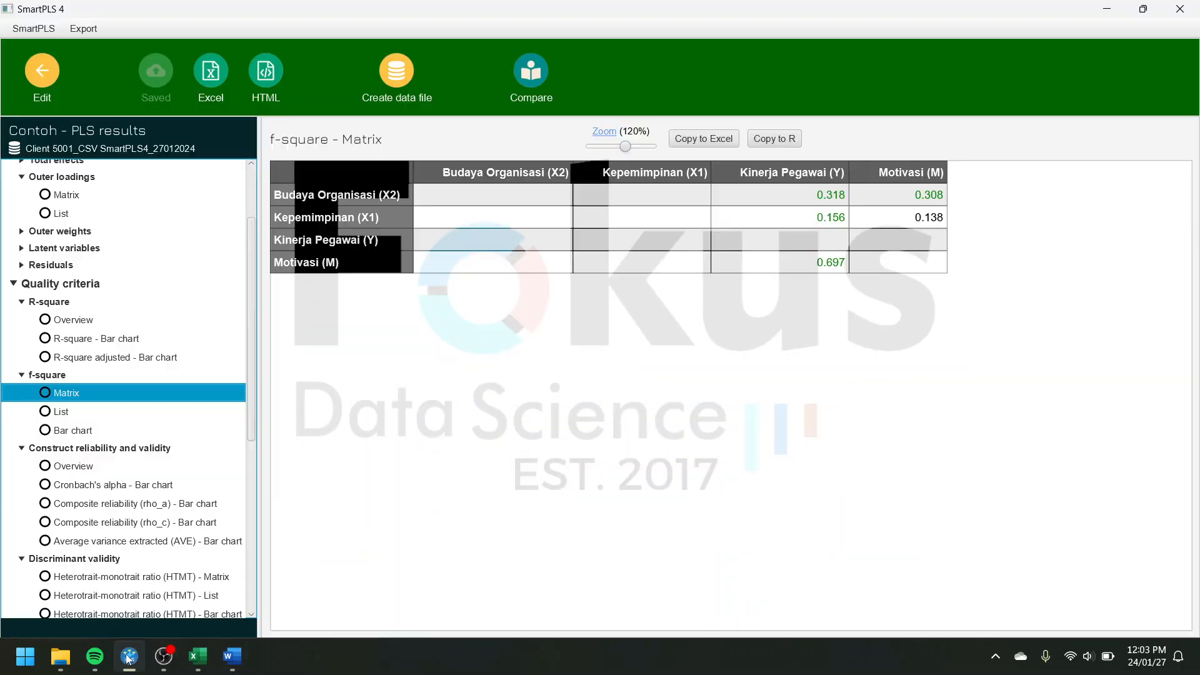
click(43, 74)
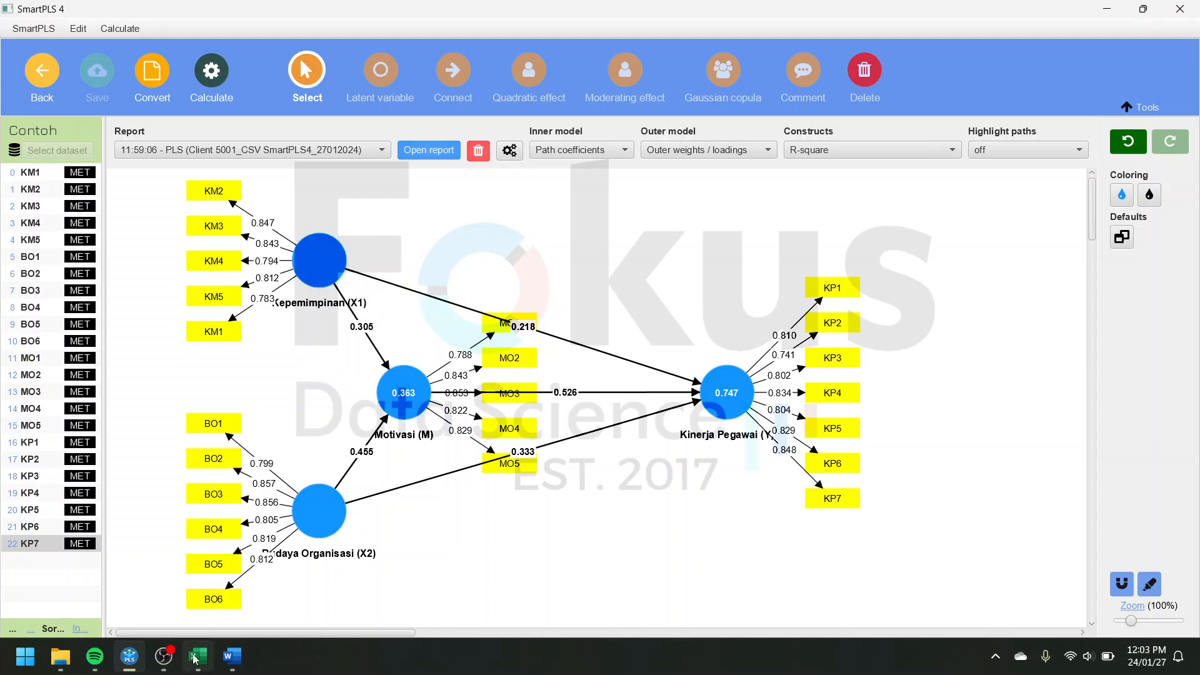
Switch to the Word document and review the Predictive relevance (Q²) section and its blindfolding explanation.
click(232, 655)
scroll(491, 490, up, 5)
scroll(491, 491, up, 15)
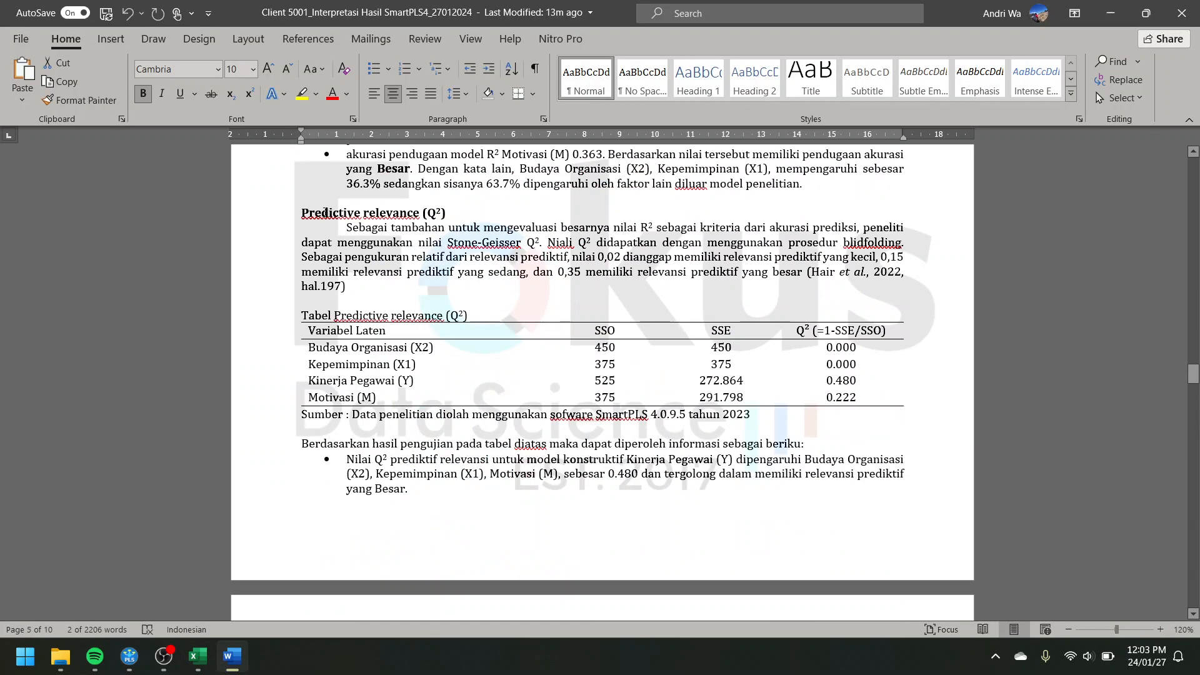
drag(303, 213, 420, 214)
click(459, 242)
Return to SmartPLS, run Blindfolding with an omission distance of 7, and display the total construct cross-validated redundancy table.
click(1104, 12)
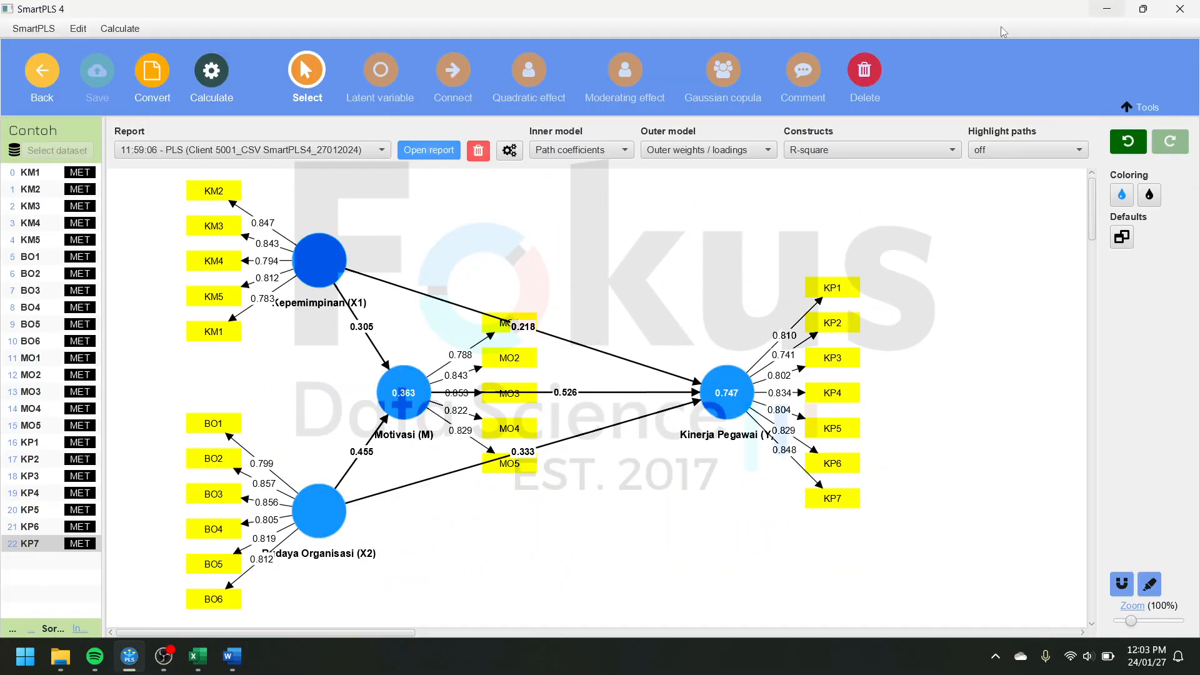
click(218, 77)
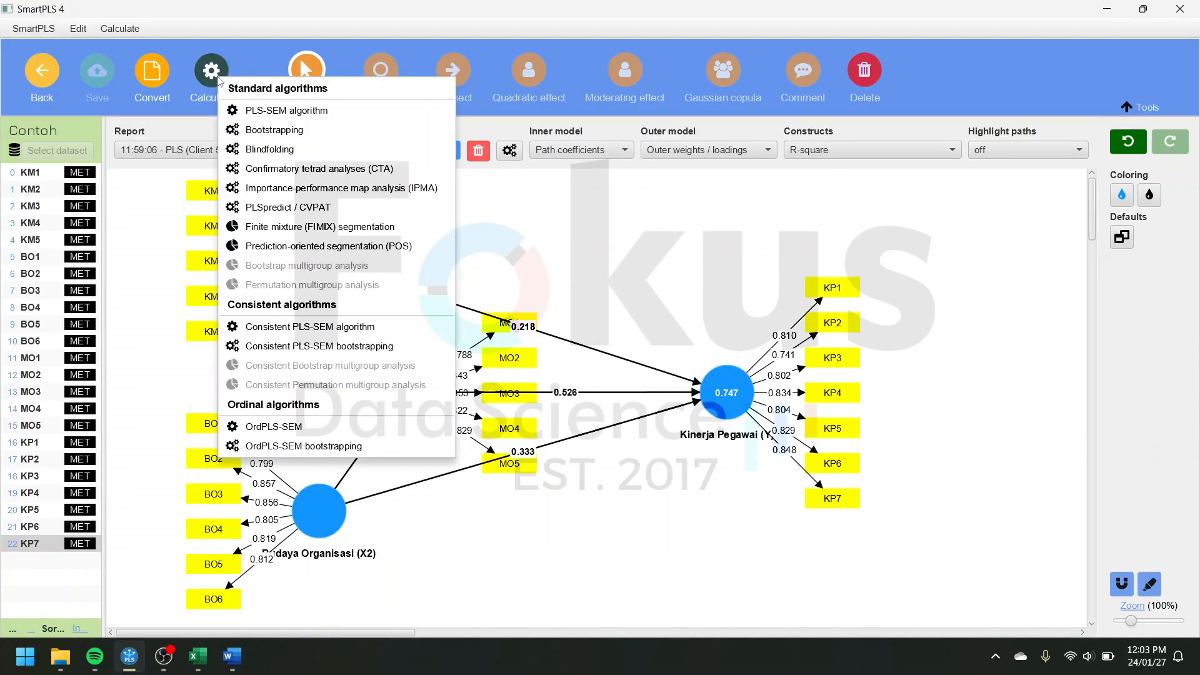
click(343, 150)
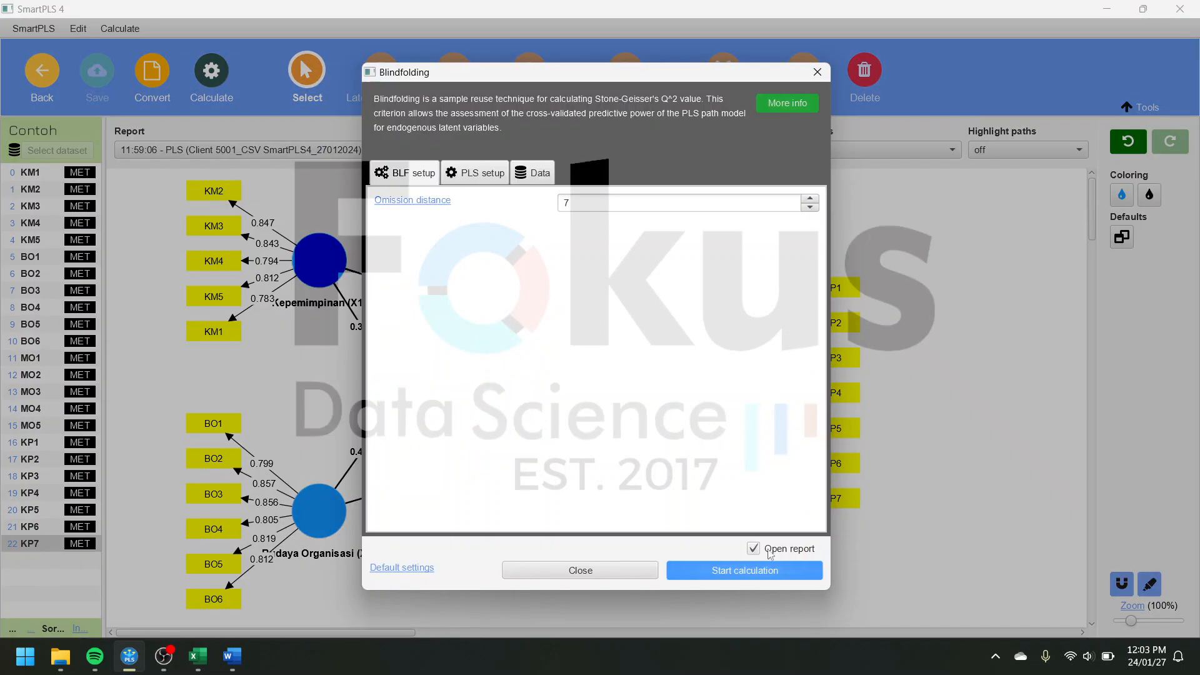
click(777, 572)
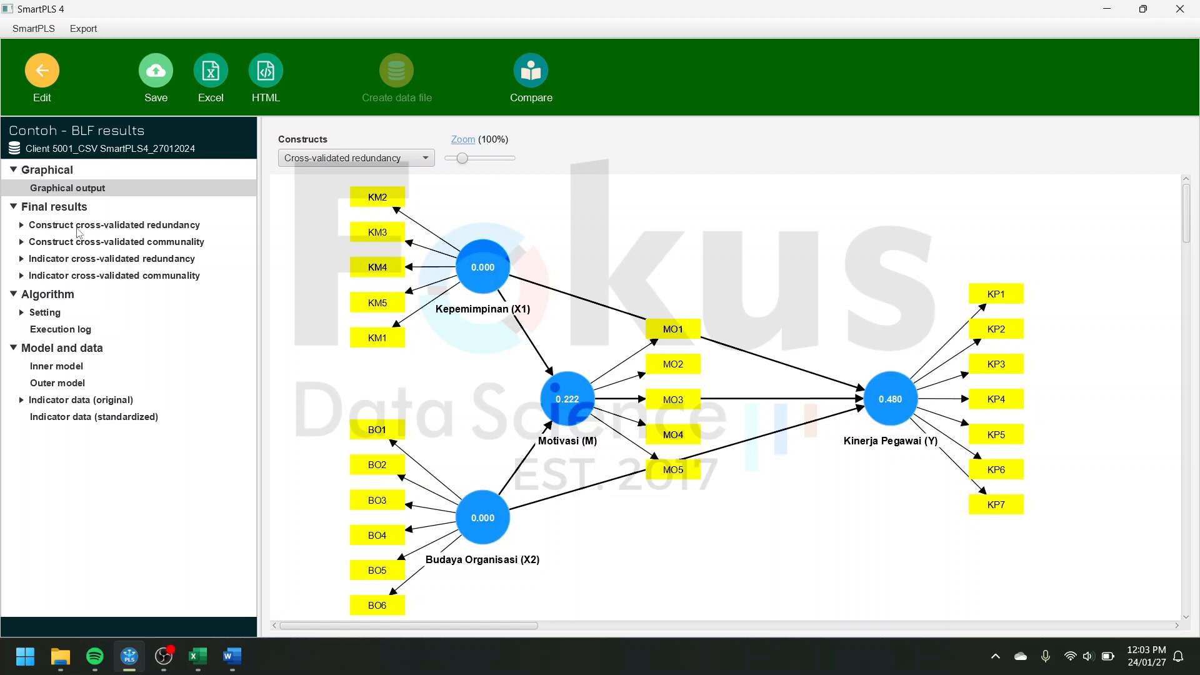
click(145, 229)
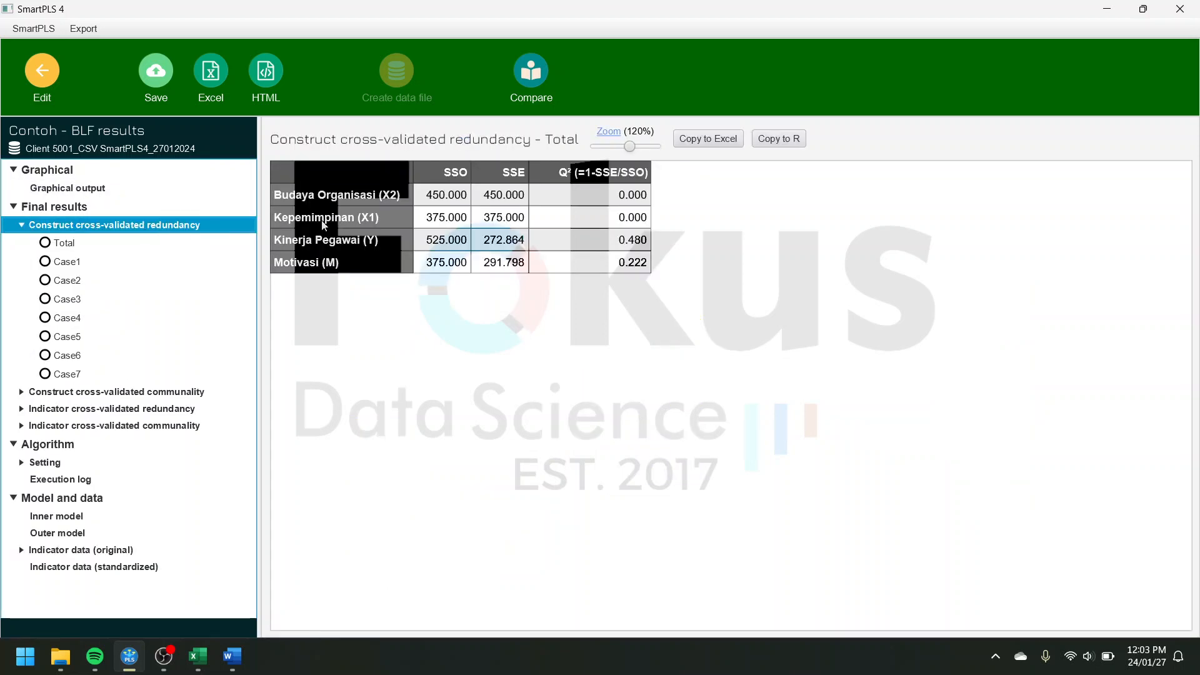
click(76, 244)
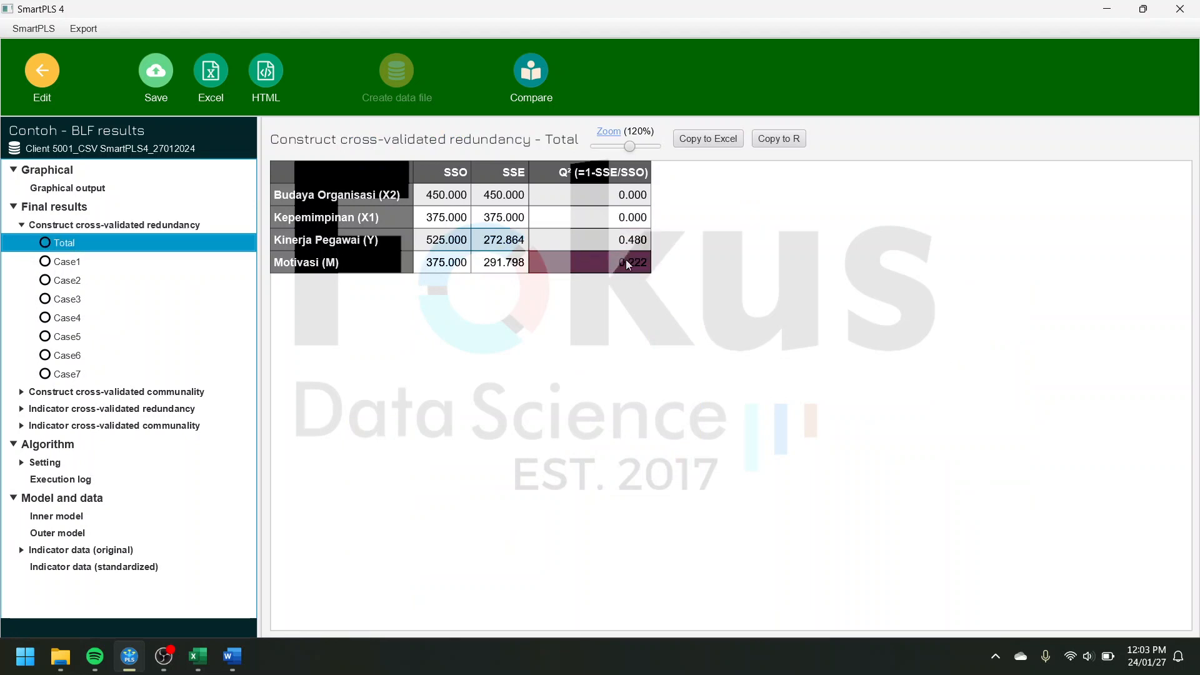
Switch to the Word document and review the Q² table, continuing down to the "Uji Hipotesis Penelitian" diagram.
click(232, 656)
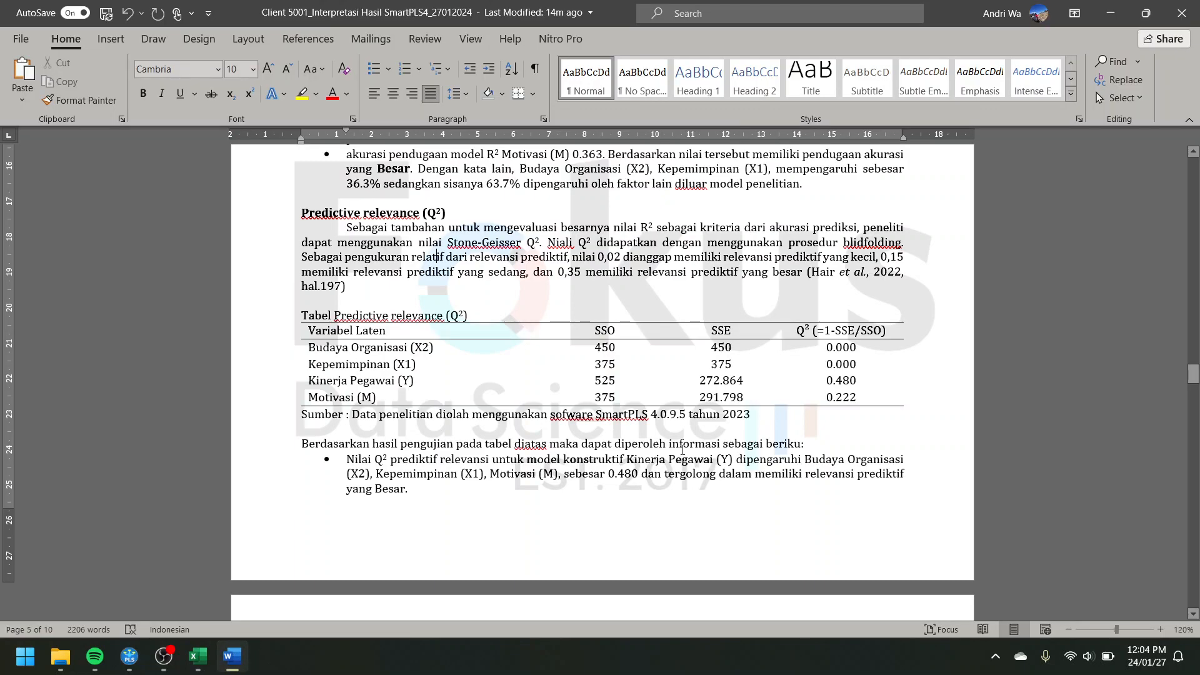
scroll(769, 431, down, 10)
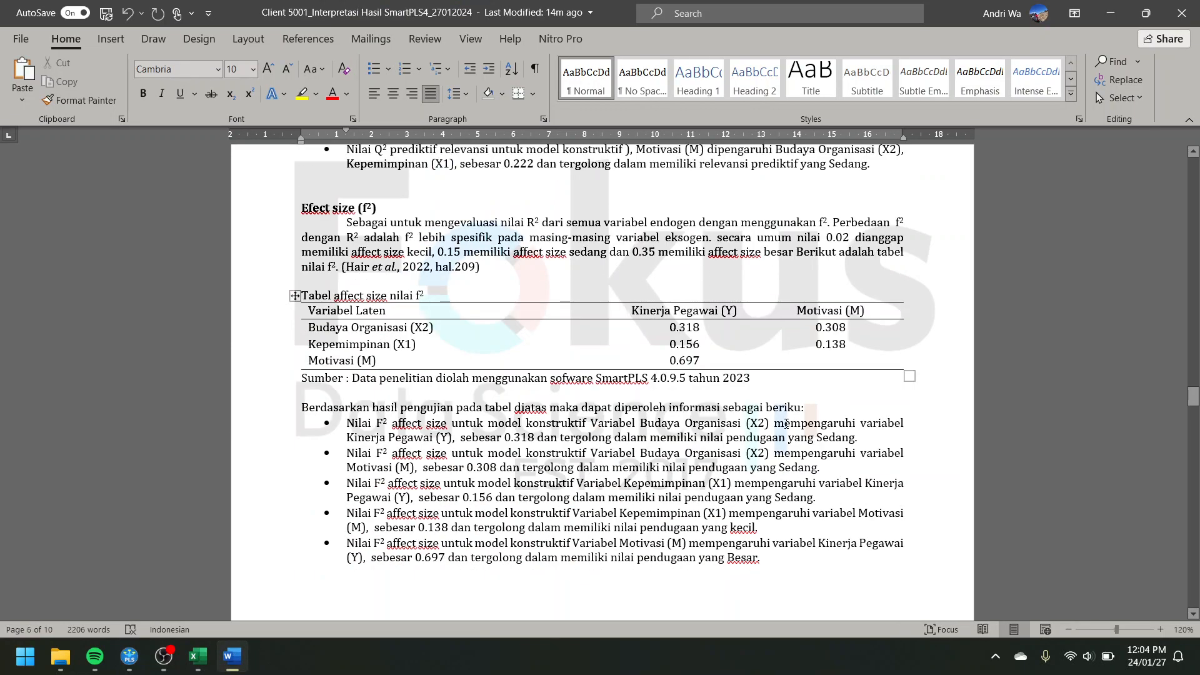
scroll(786, 423, down, 20)
scroll(769, 459, up, 3)
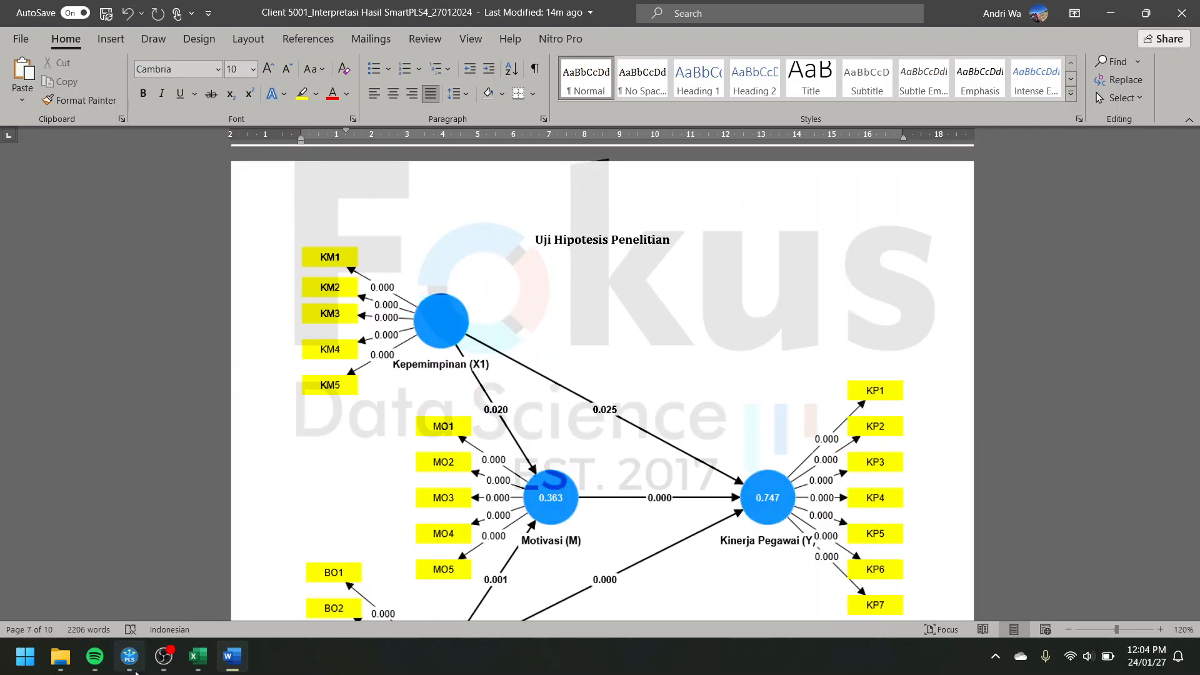
Run Bootstrapping on the SmartPLS model and shift the inner path p-value labels clear of the indicators in the graphical output.
click(139, 657)
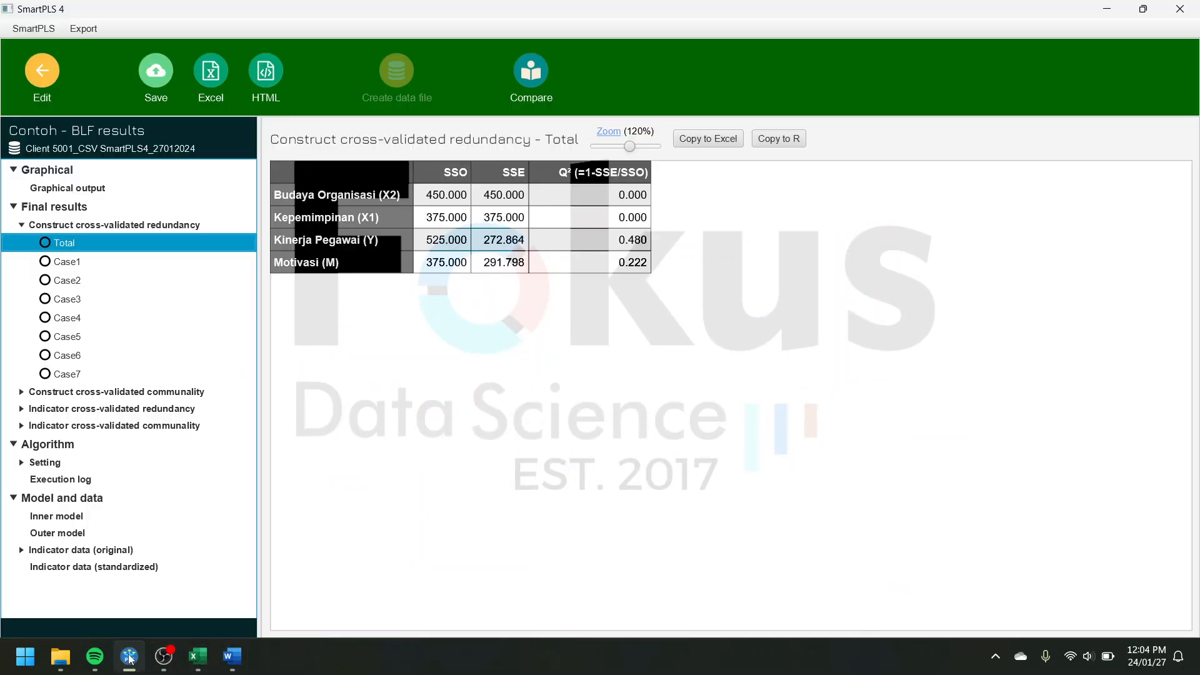
click(54, 83)
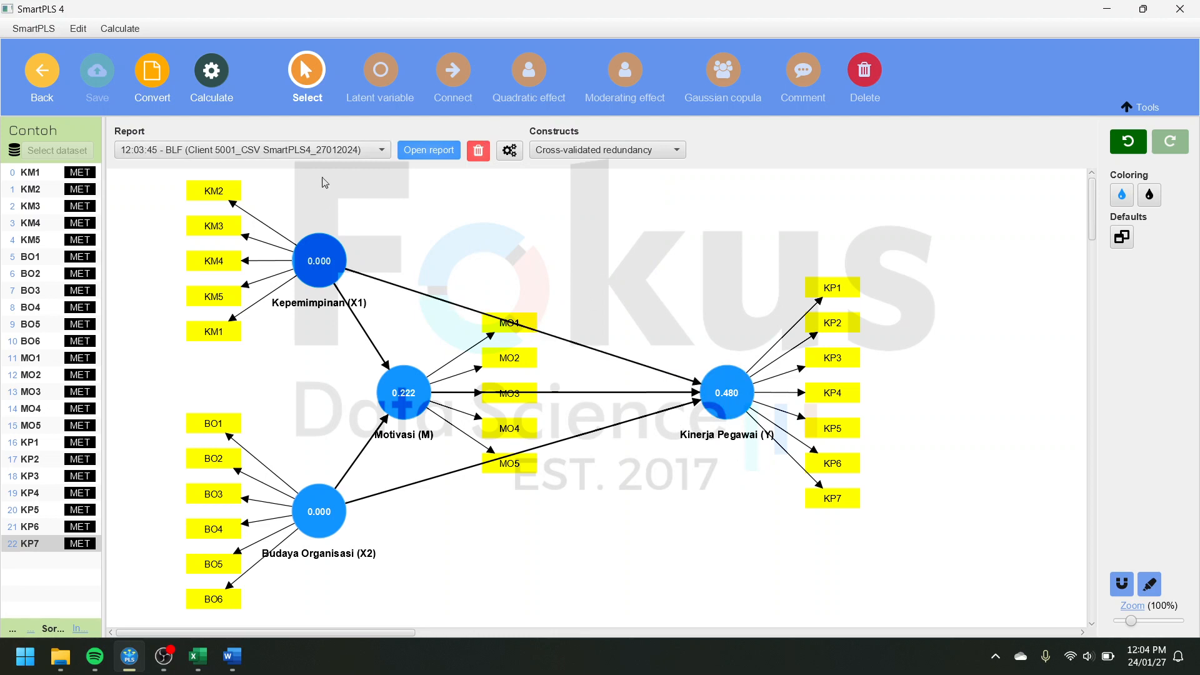
click(212, 70)
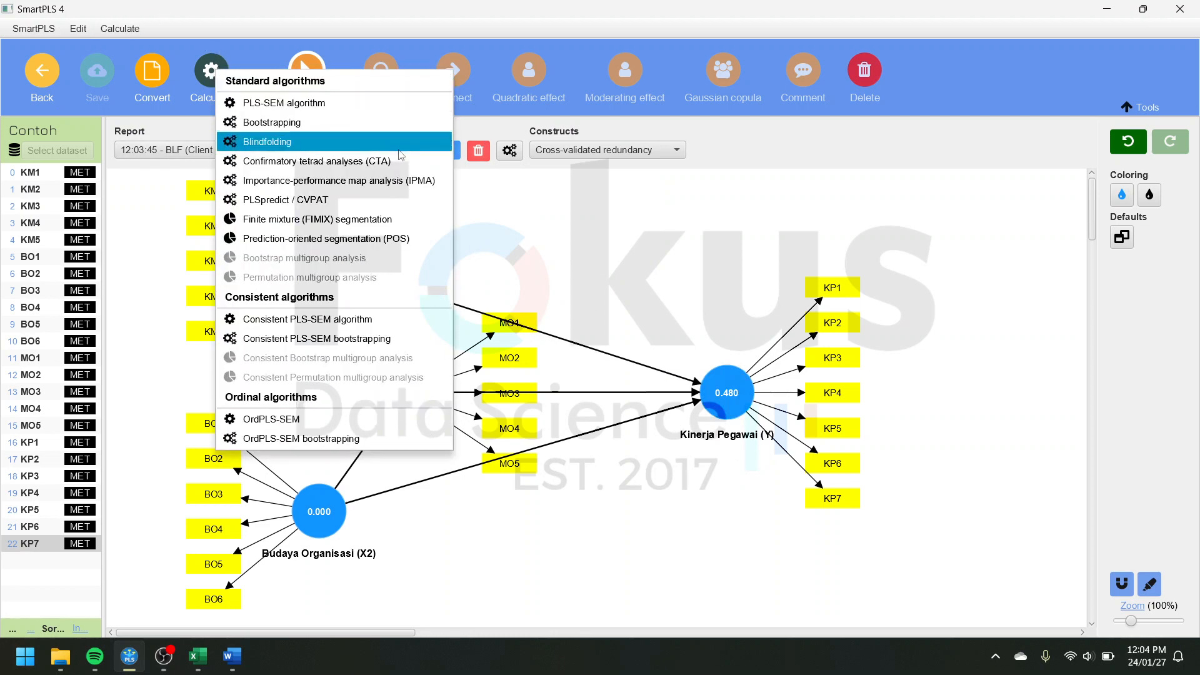
click(375, 122)
click(746, 570)
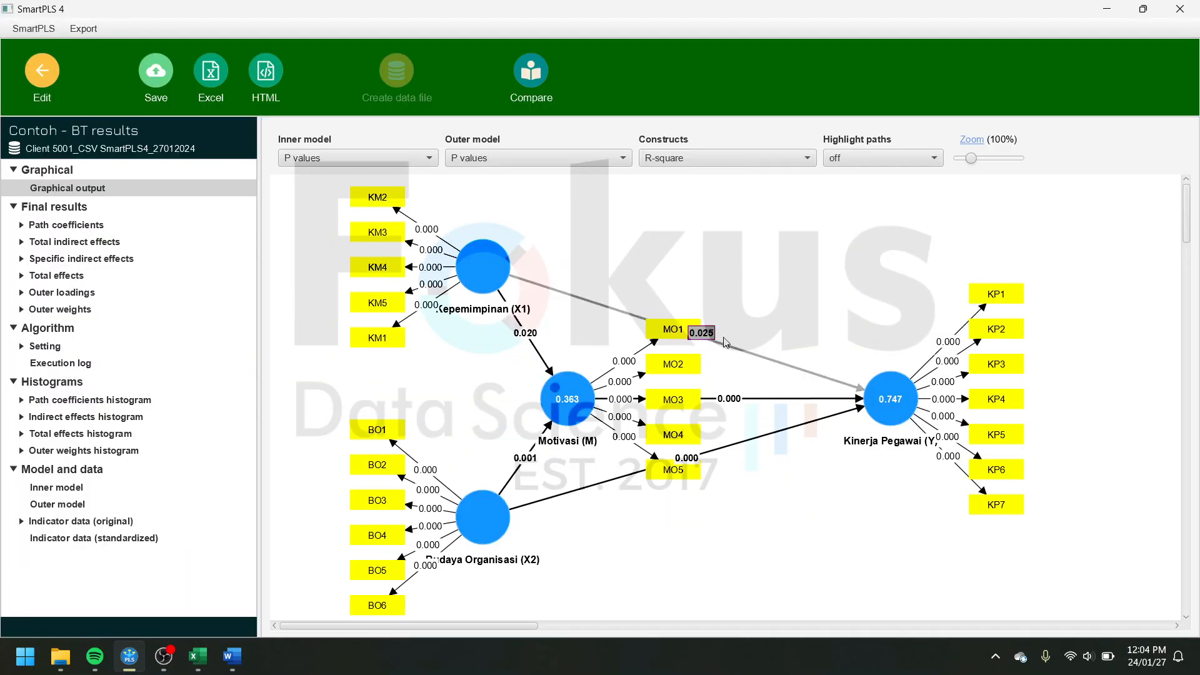
drag(696, 461, 728, 456)
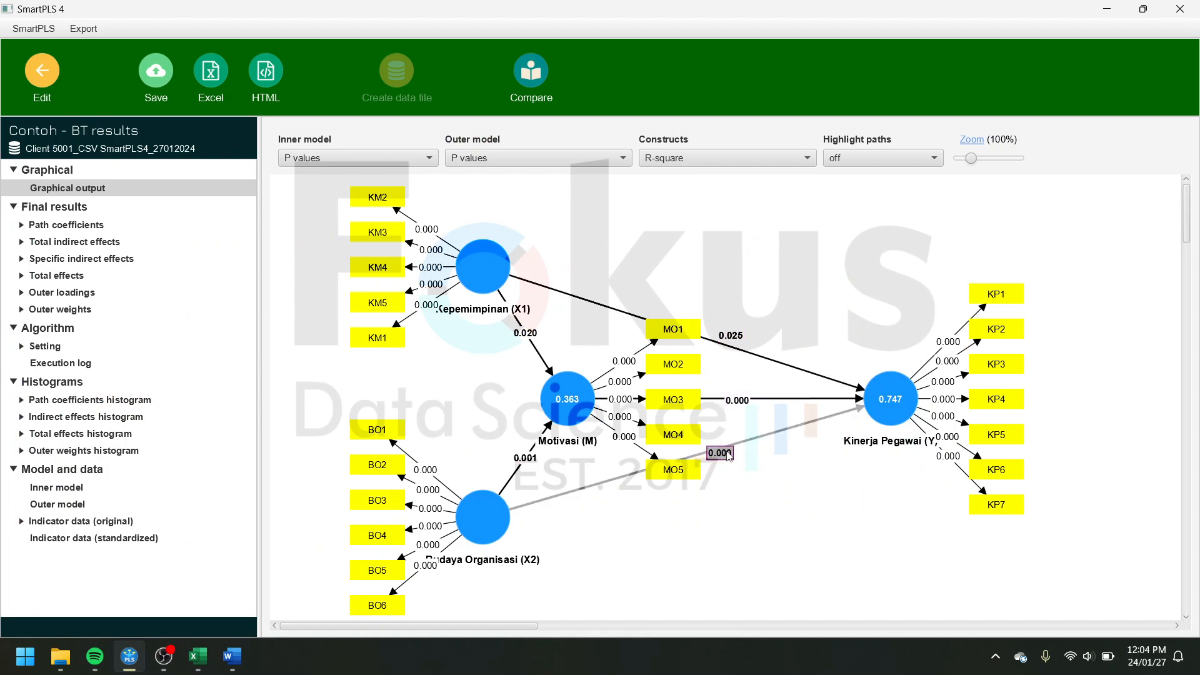
Display the bootstrapped path coefficients table at 107% zoom, followed by the specific indirect effects table.
click(55, 226)
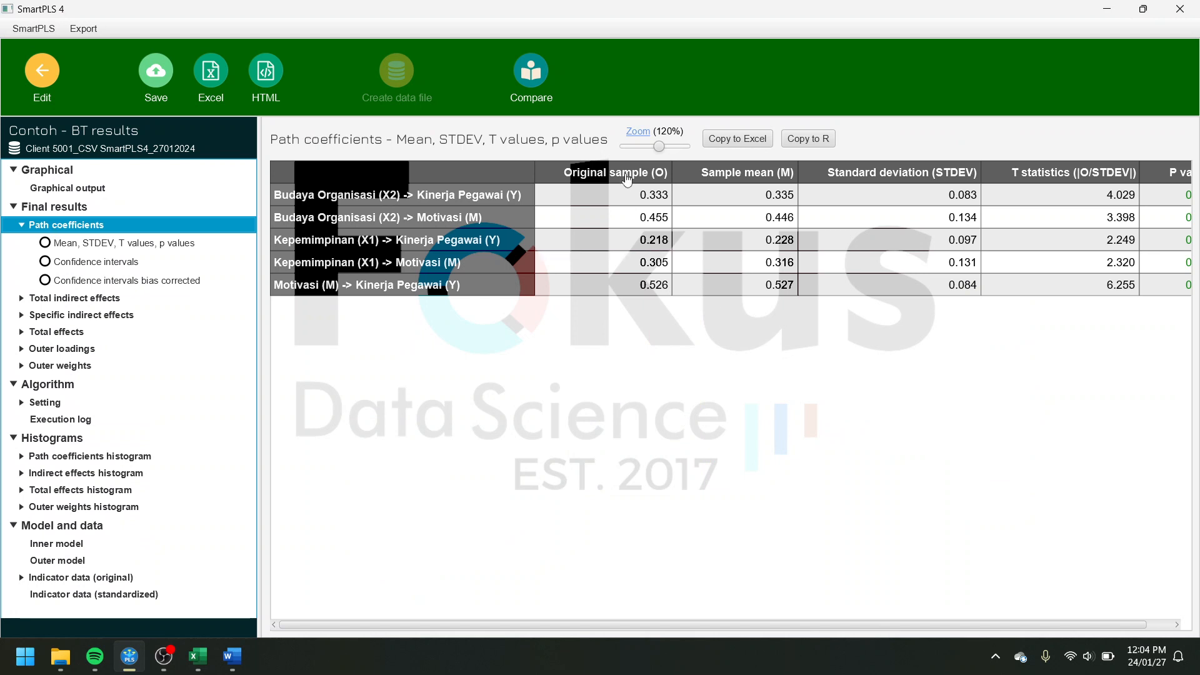
drag(658, 145, 655, 145)
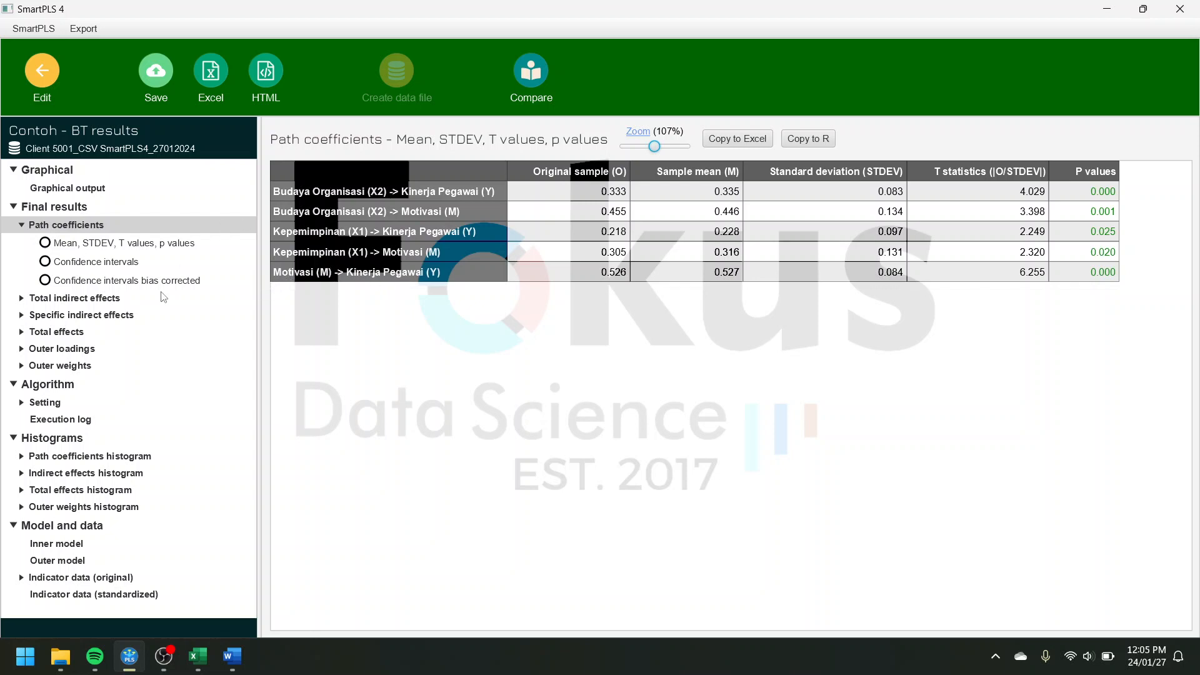
click(74, 316)
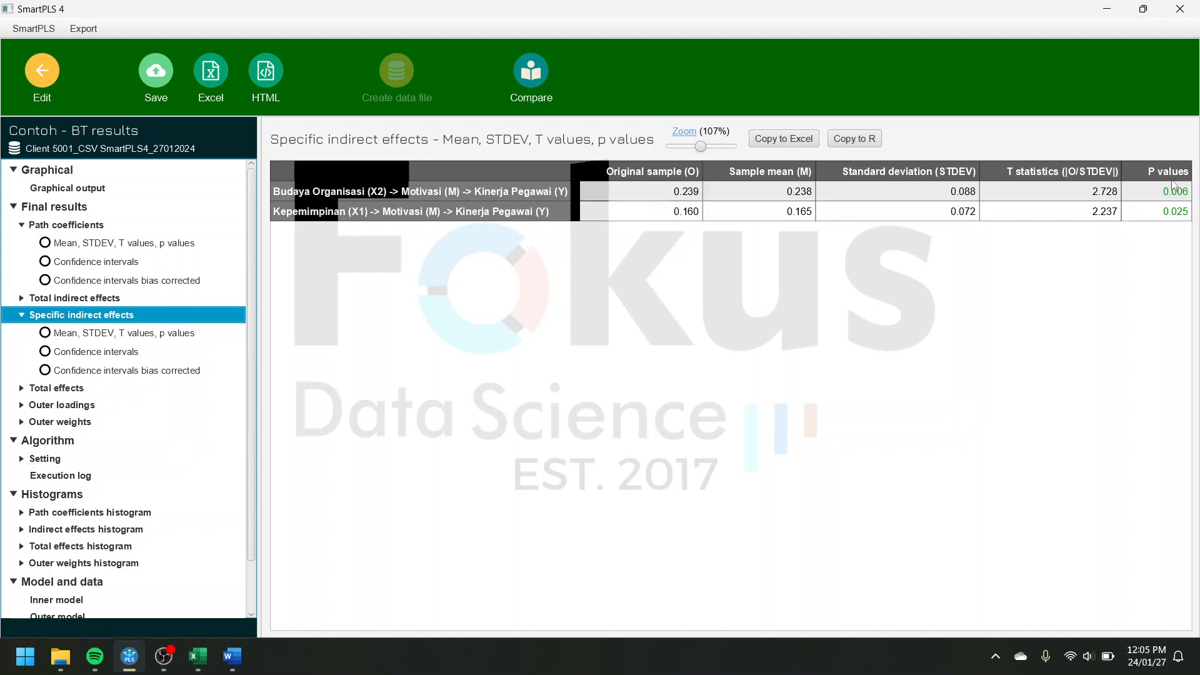
mouse_move(174, 657)
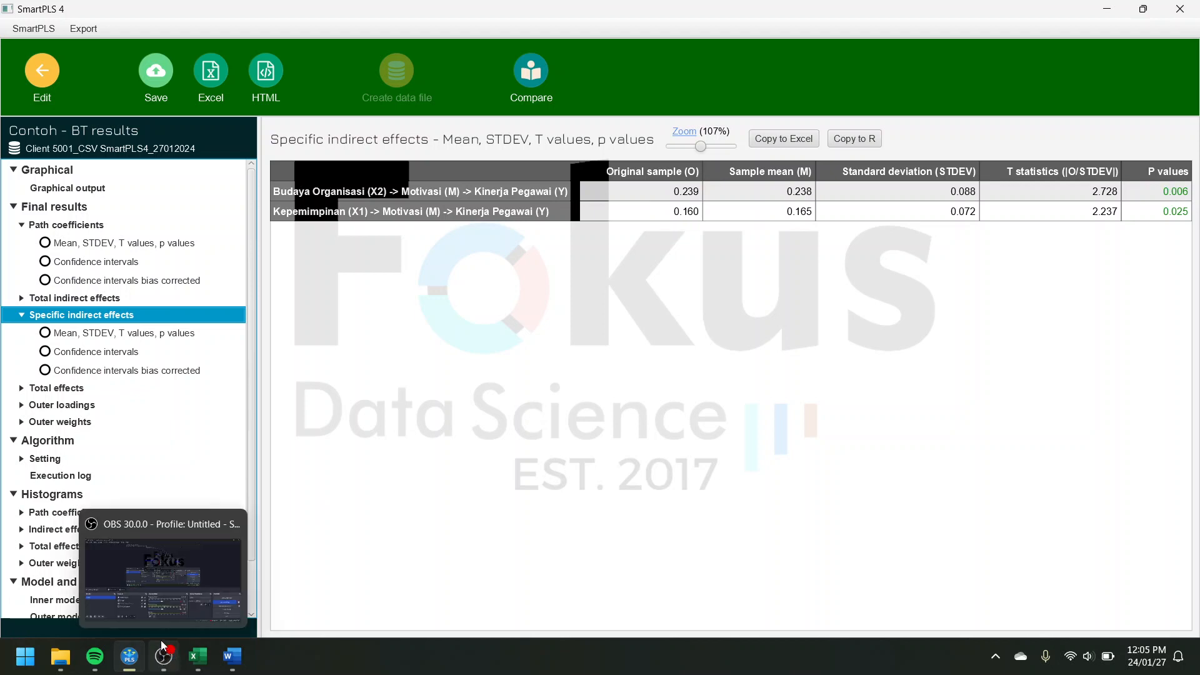
click(161, 642)
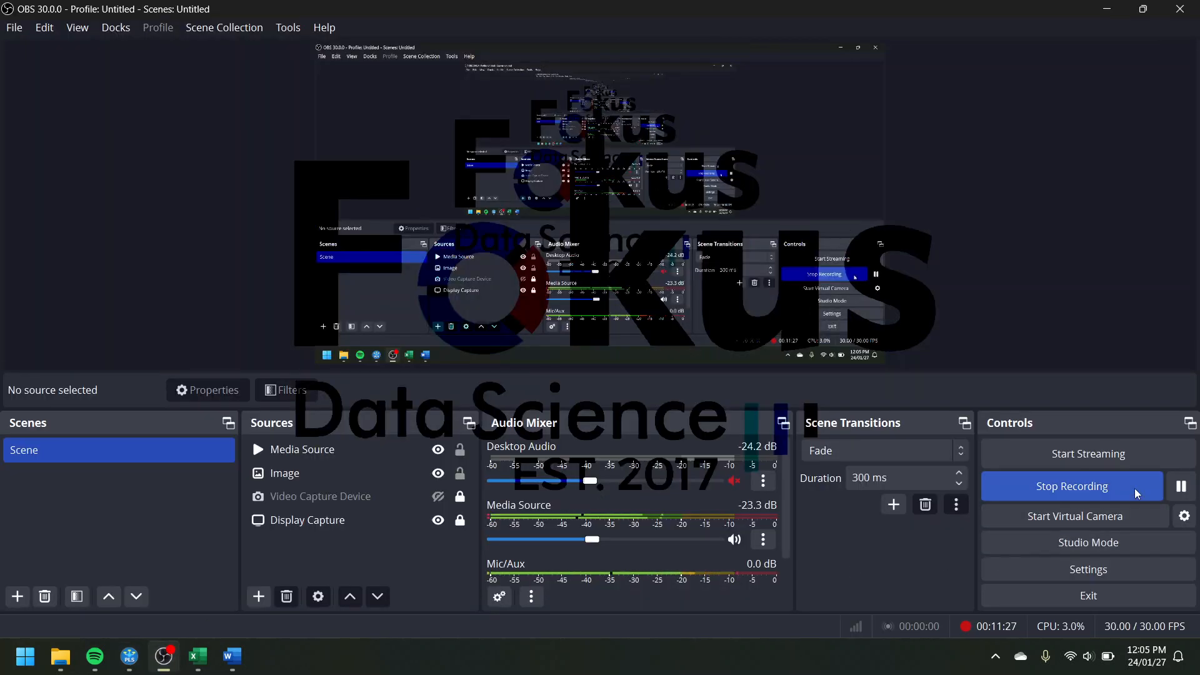